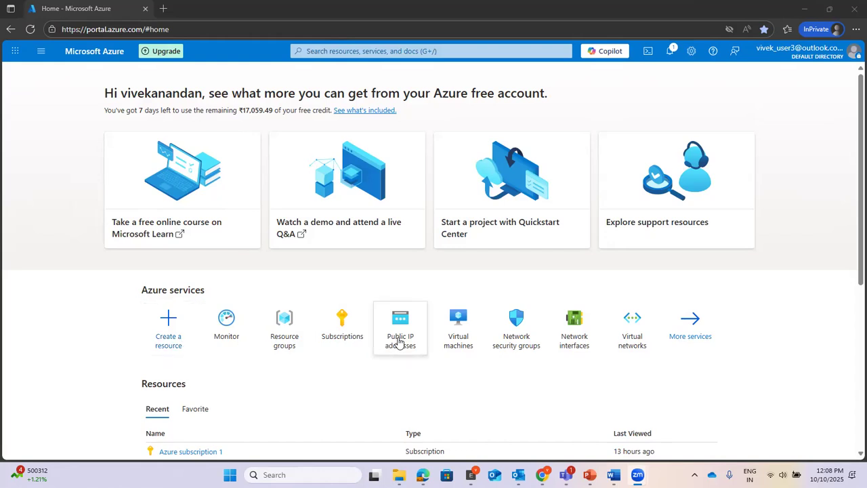
Step: Go back to the Azure home page and open Resource groups from the search bar
left_click(39, 53)
left_click(39, 54)
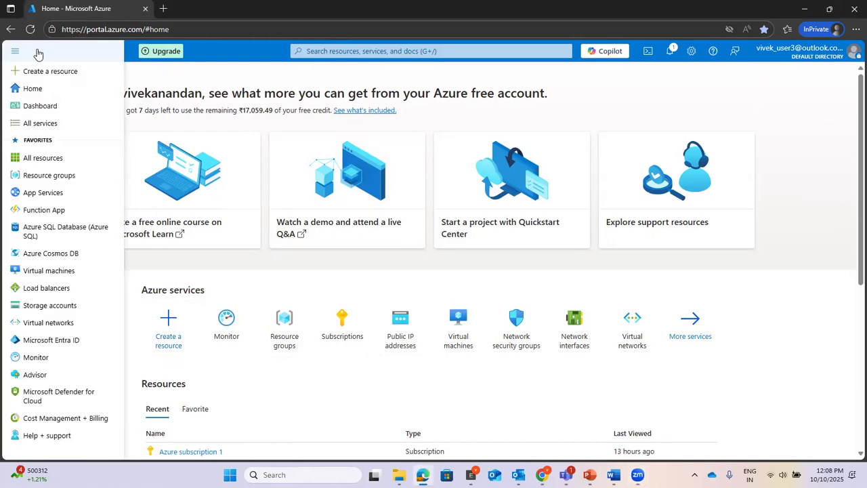
left_click(35, 91)
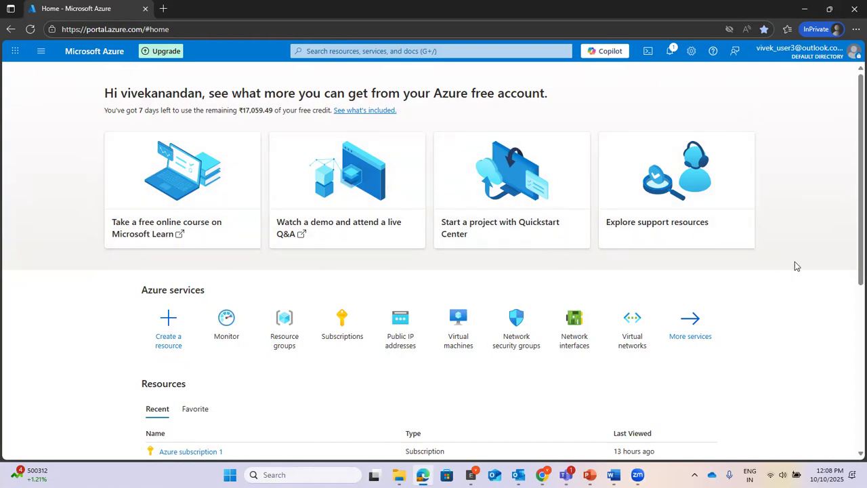
scroll(797, 266, "down", 1)
scroll(797, 265, "down", 4)
scroll(797, 266, "up", 5)
left_click(349, 46)
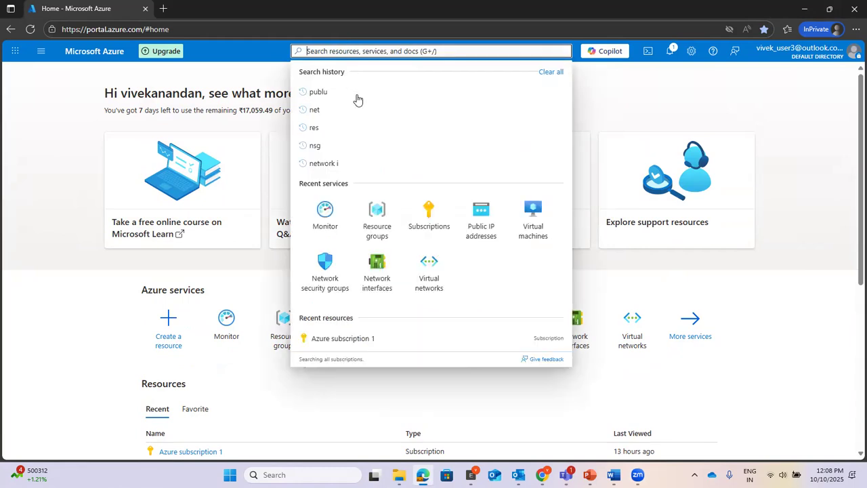
left_click(376, 228)
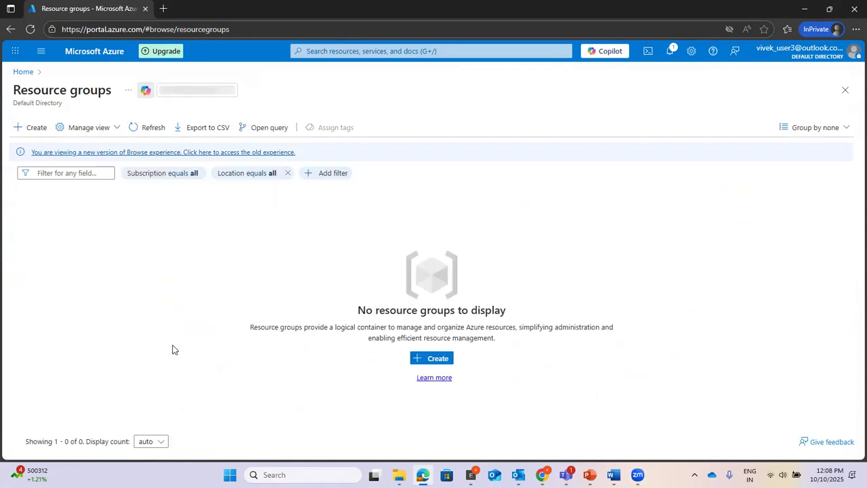
Step: Start a new resource group from the Resource groups page
left_click(438, 359)
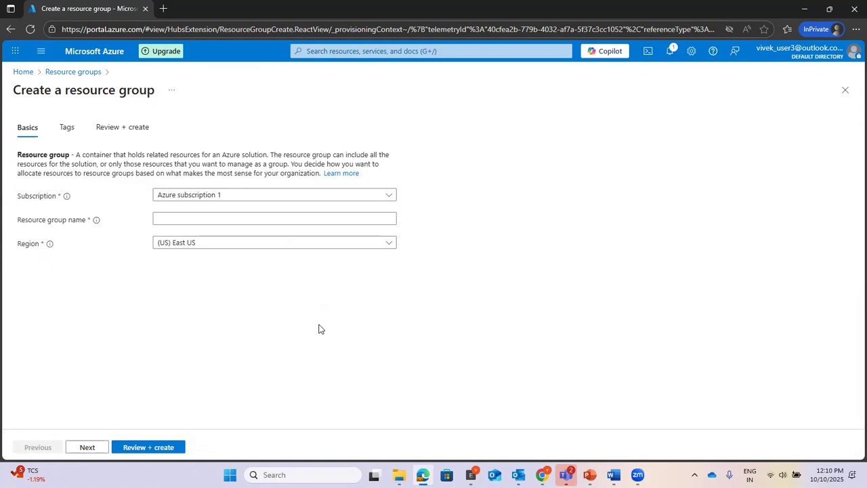
Step: Name the resource group SOC-Lab and advance through Tags to Review + create
left_click(209, 219)
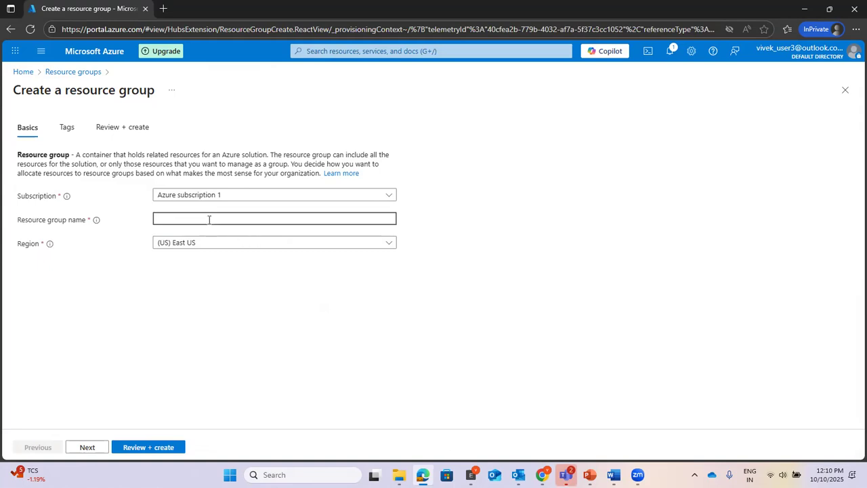
type("Se")
type("OC-")
type("Lab")
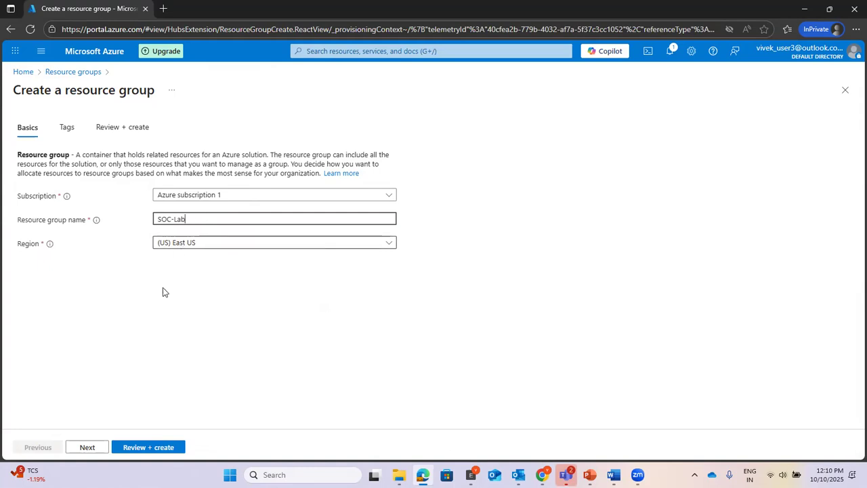
left_click(87, 448)
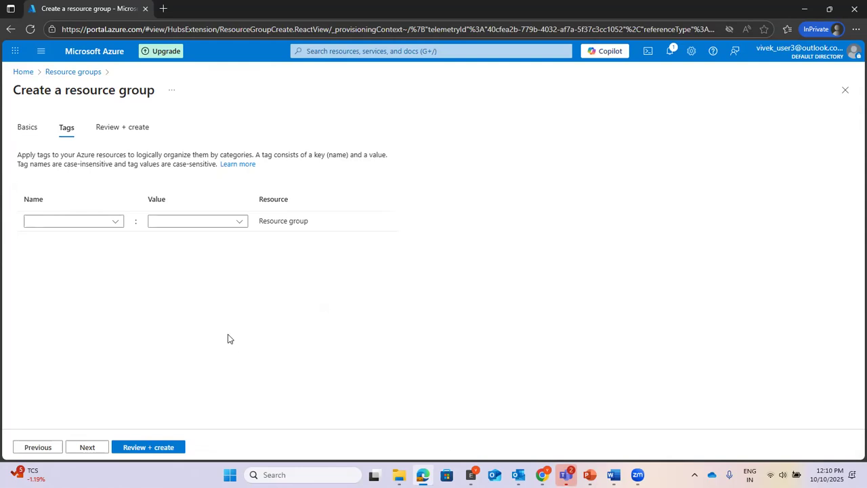
left_click(87, 448)
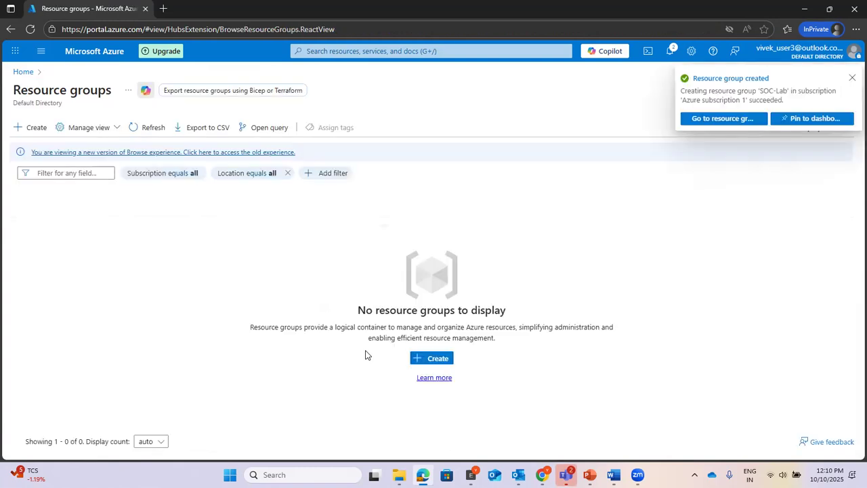
Step: Go to the SOC-Lab resource group from the creation notification
left_click(723, 120)
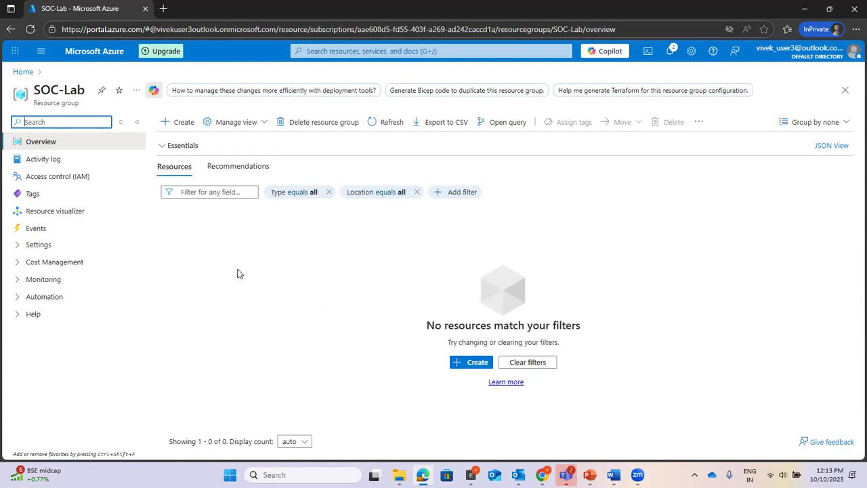
Step: Find the Virtual networks service through the search bar to create a network in SOC-Lab
left_click(473, 362)
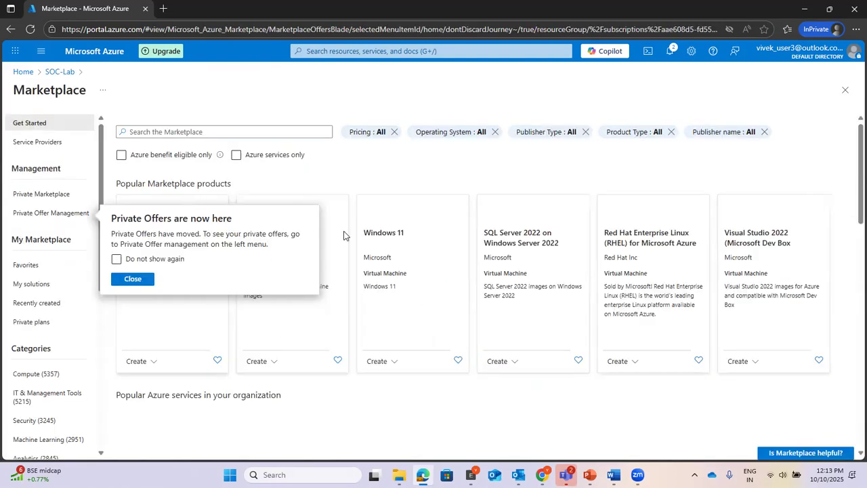
left_click(353, 50)
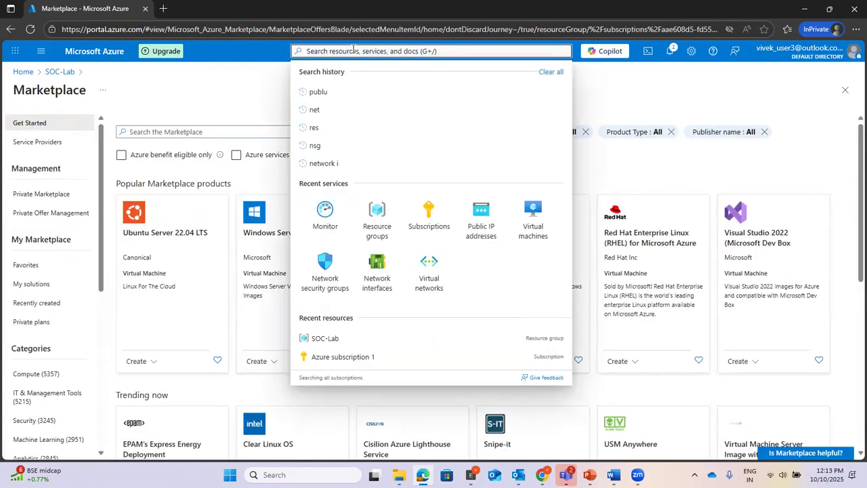
type("v")
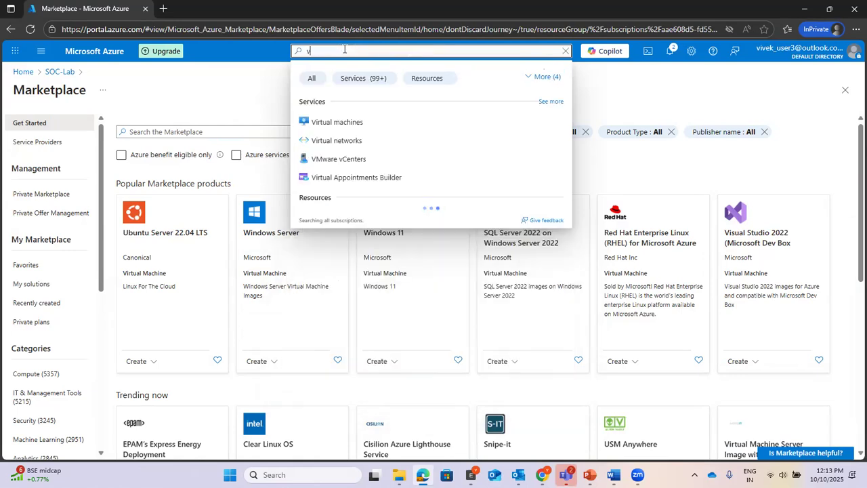
left_click(338, 139)
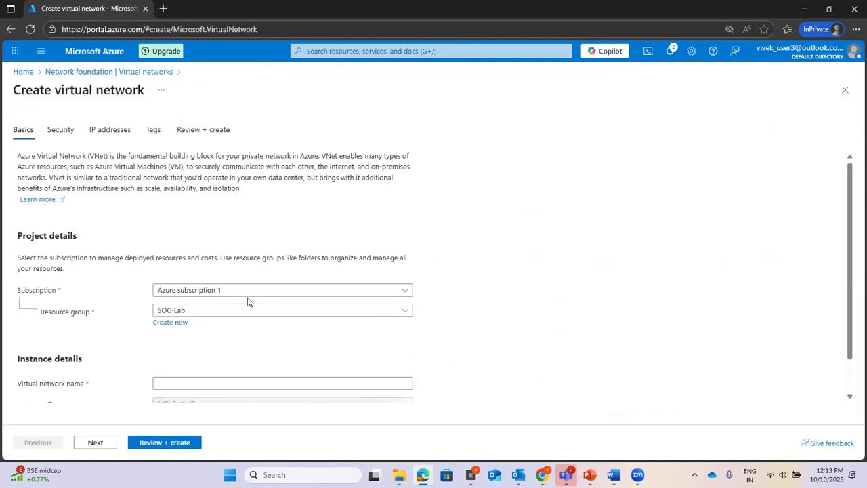
Step: Place the virtual network VNET1 in SOC-Lab and advance to its IP addresses settings
scroll(561, 299, "down", 2)
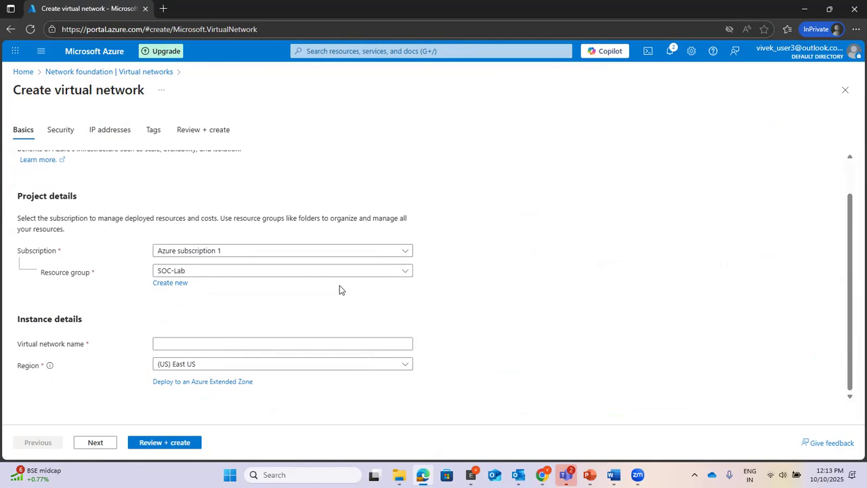
left_click(276, 272)
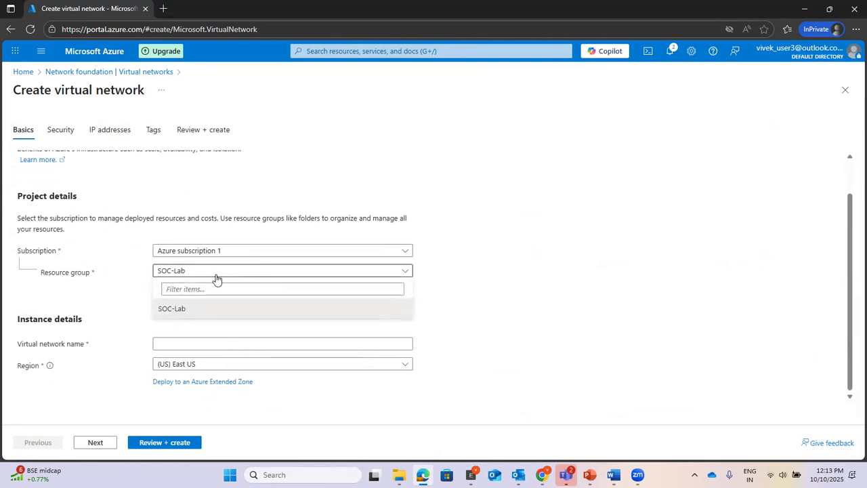
left_click(169, 307)
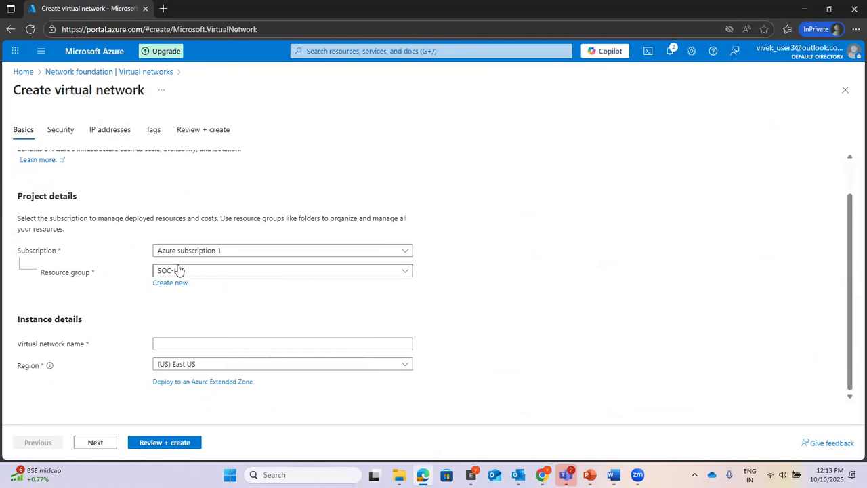
left_click(274, 342)
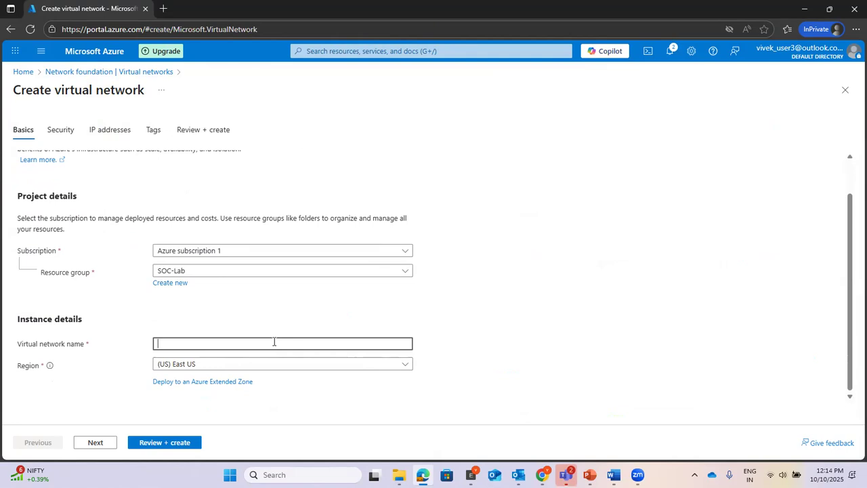
type("NV")
key("BackSpace")
key("BackSpace")
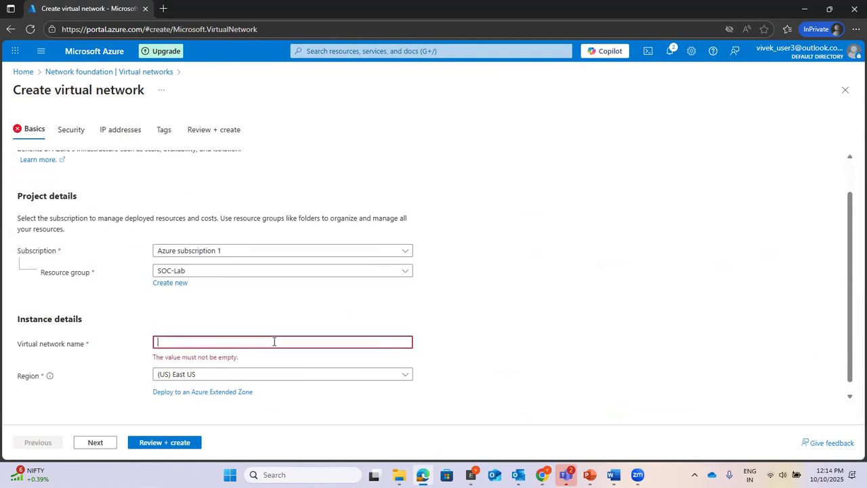
type("VNET1")
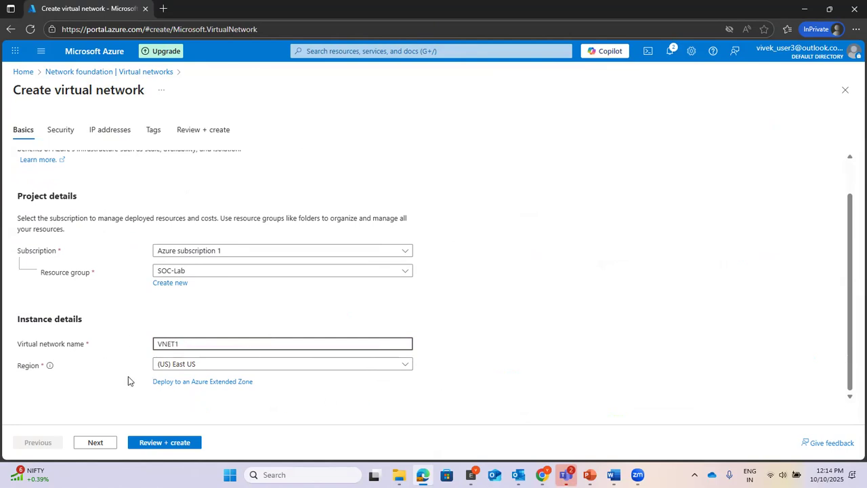
left_click(92, 444)
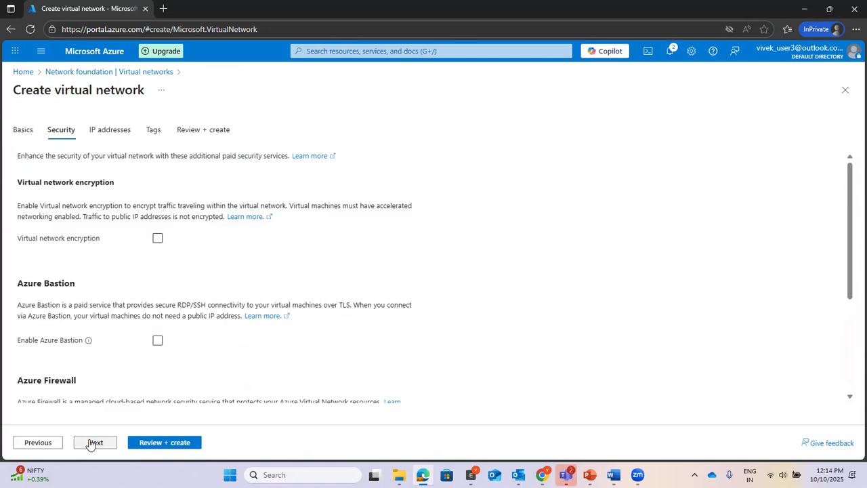
left_click(92, 442)
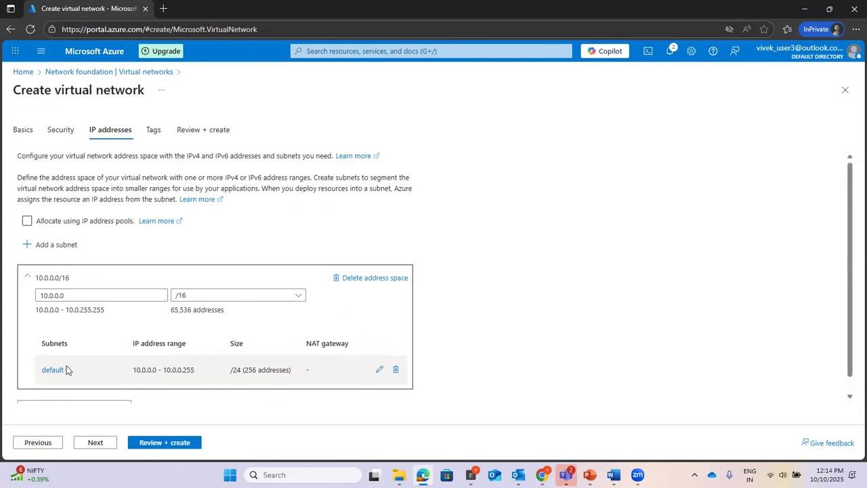
Step: Edit the default subnet and replace its name with Subnet1
left_click(379, 369)
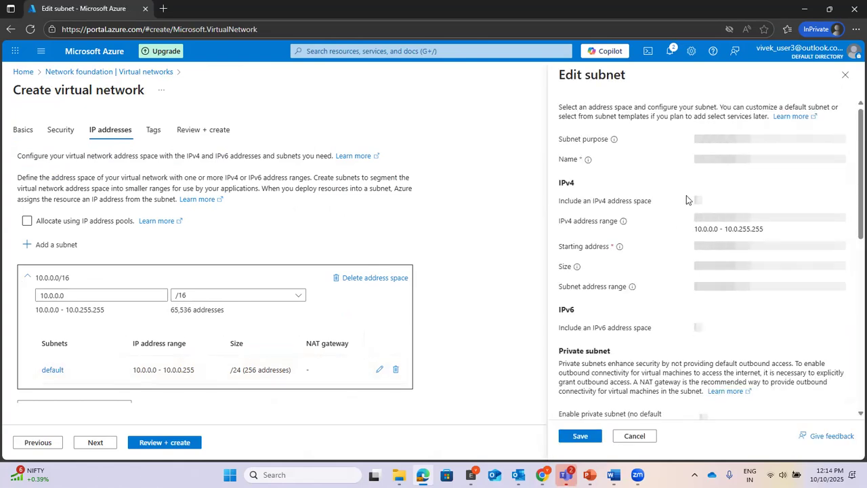
left_click_drag(729, 160, 674, 162)
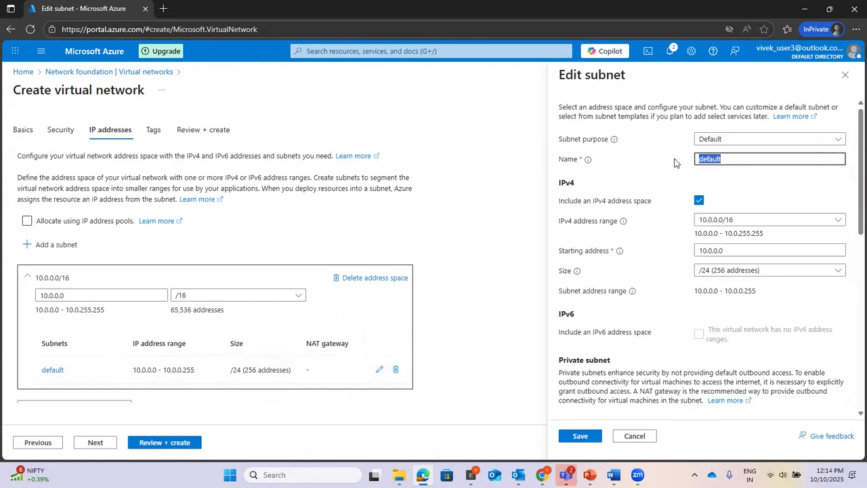
type("Subnet1")
Step: Change the virtual network's address space to start at 192.168.0.0
left_click_drag(87, 297, 25, 298)
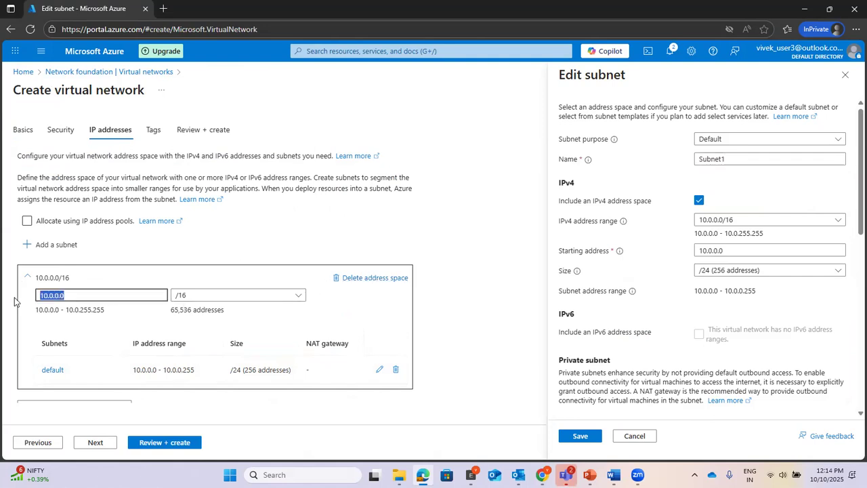
type("192.160")
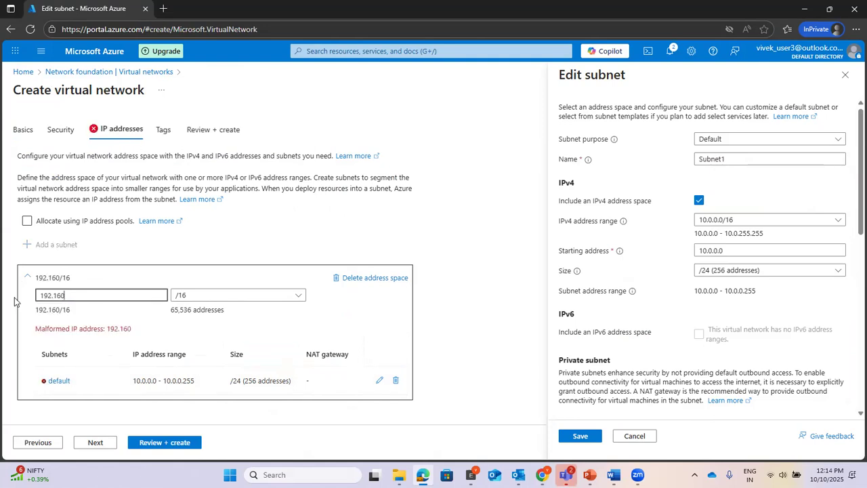
key("BackSpace")
type("8.")
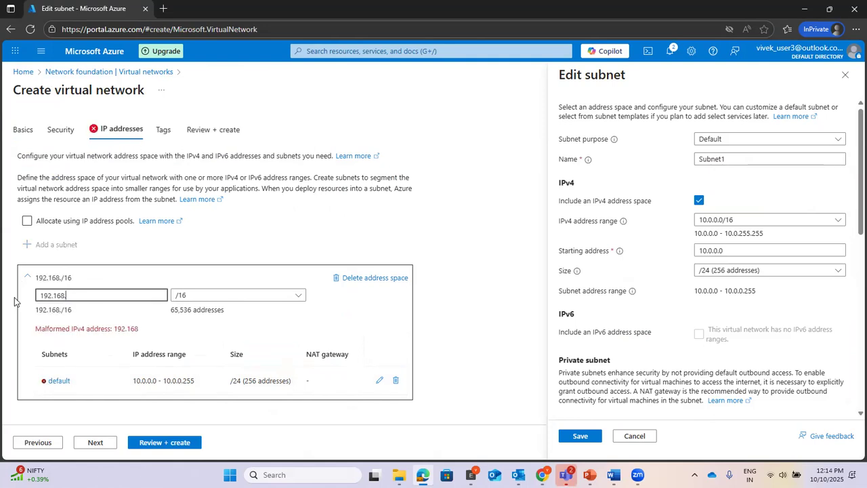
type("0.0")
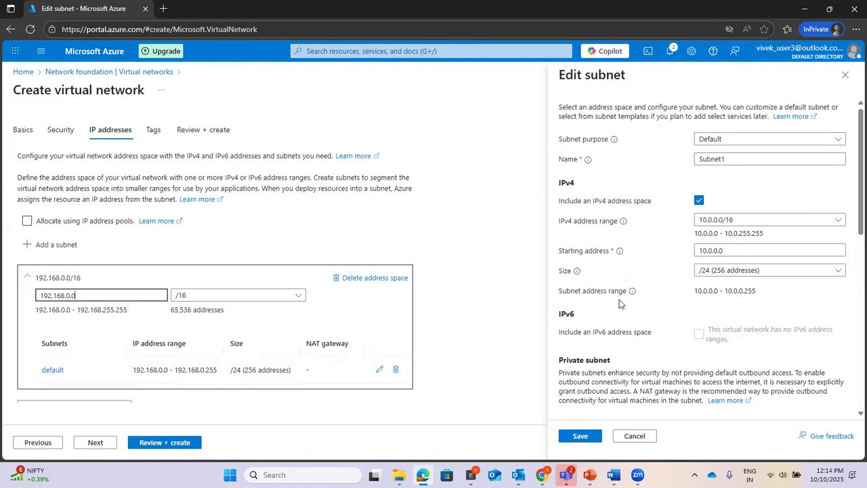
Step: Cancel the Edit subnet pane without changing the IPv4 address range
left_click(838, 220)
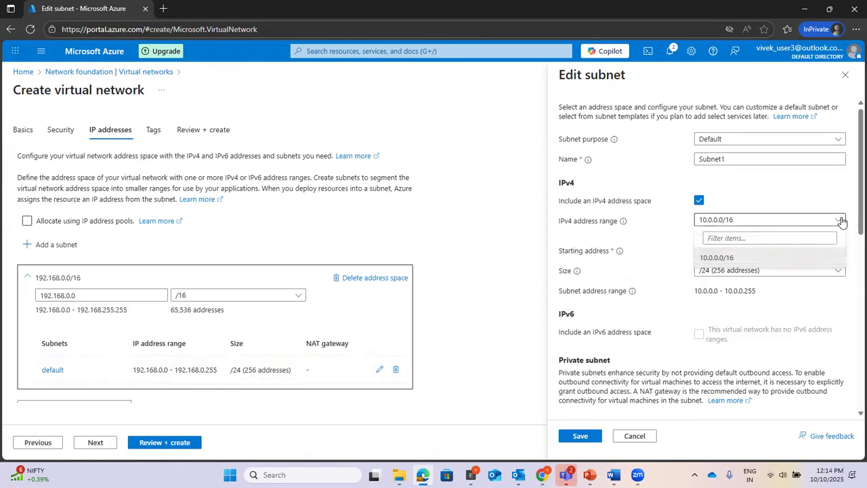
left_click(792, 188)
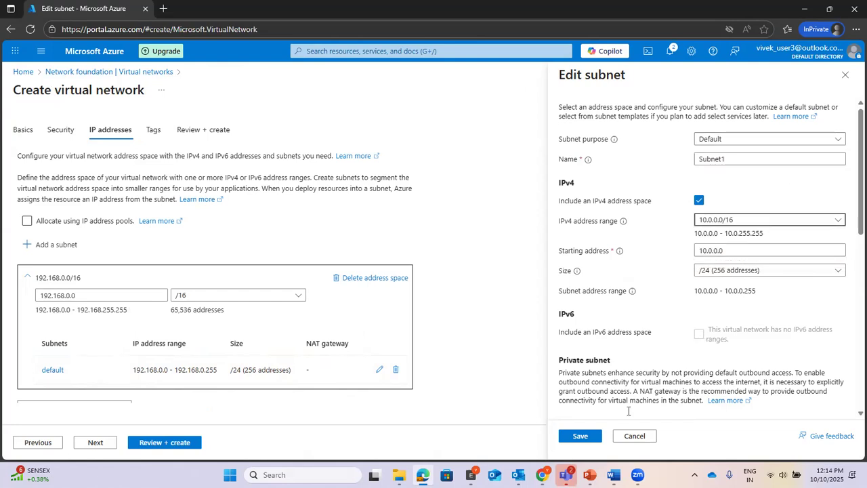
left_click(625, 435)
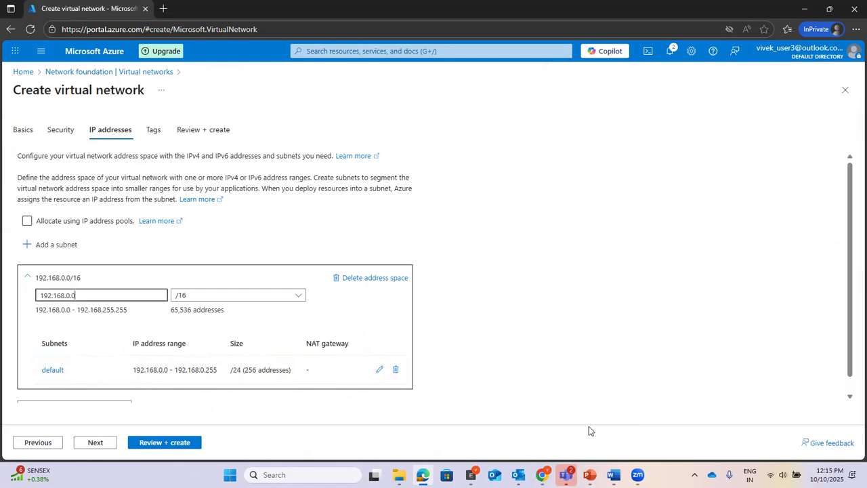
Step: Reopen the default subnet's edit pane and review the Size list, keeping /24
left_click(379, 370)
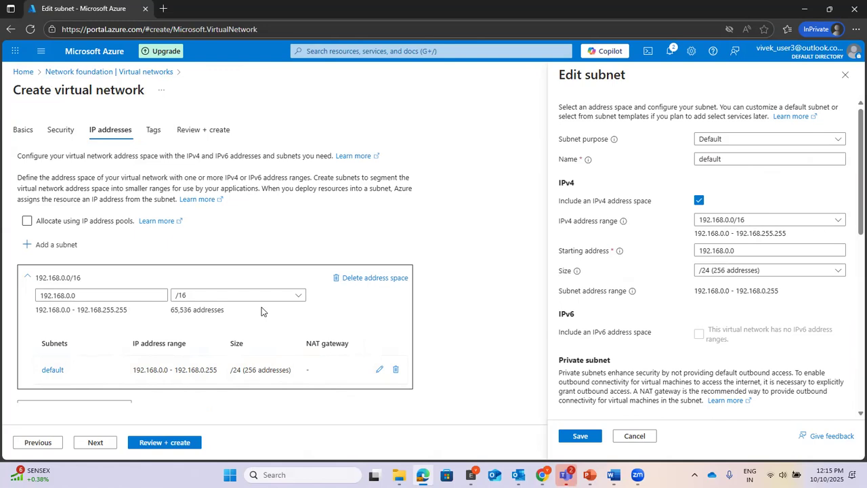
left_click(719, 271)
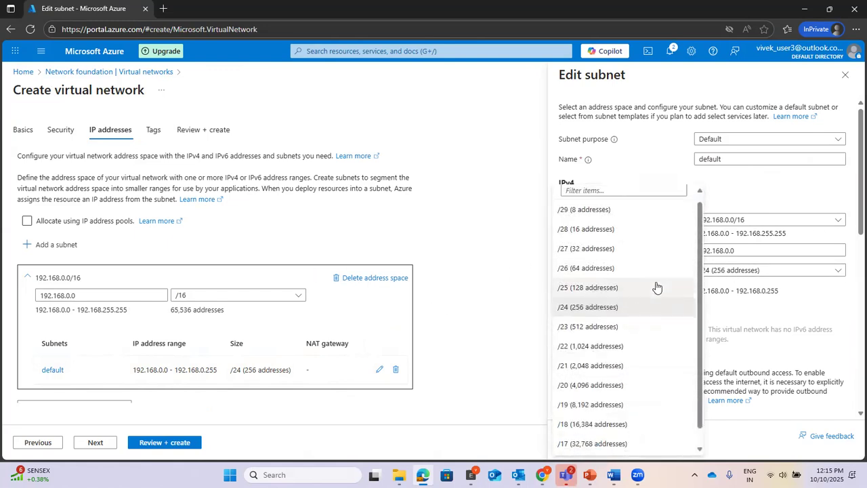
scroll(656, 287, "down", 1)
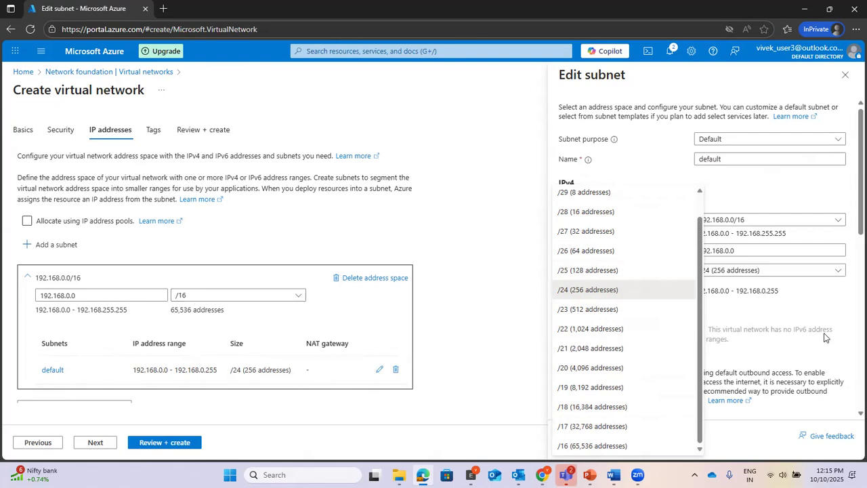
left_click(852, 298)
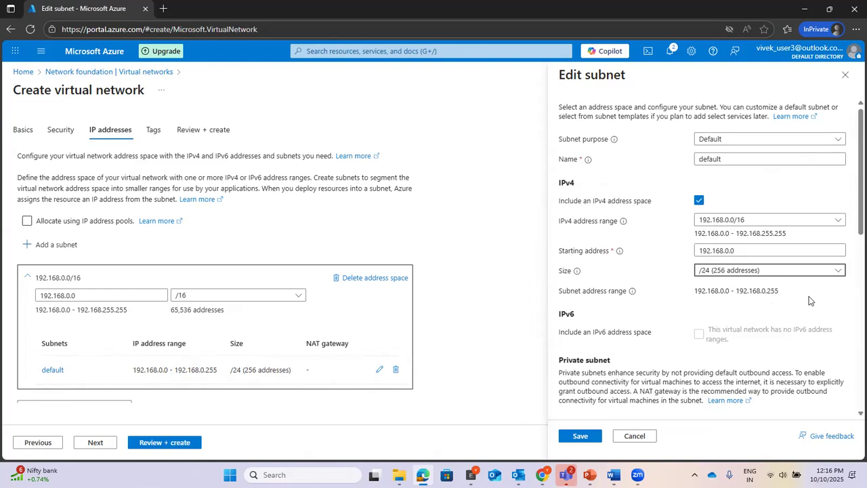
Step: Replace the subnet name 'default' with subnet1 and save the 192.168.0.0/24 subnet
scroll(809, 296, "down", 2)
scroll(809, 296, "up", 2)
left_click_drag(728, 161, 657, 159)
type("sub")
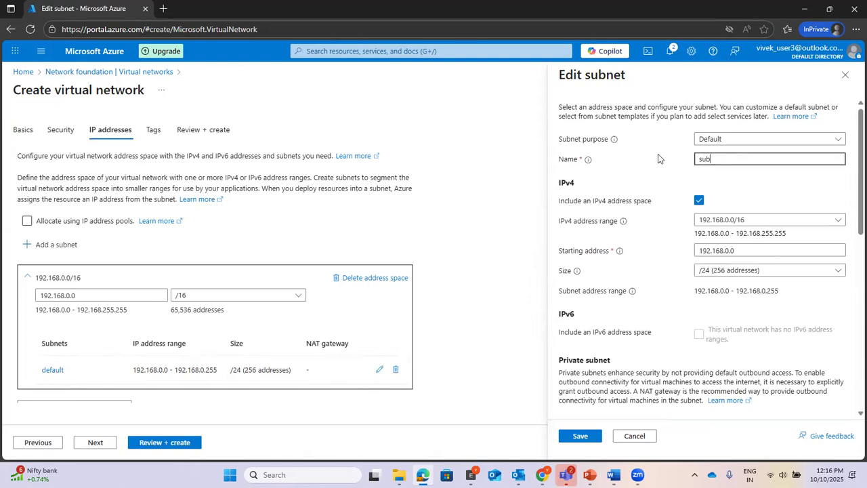
type("net1")
scroll(658, 158, "down", 3)
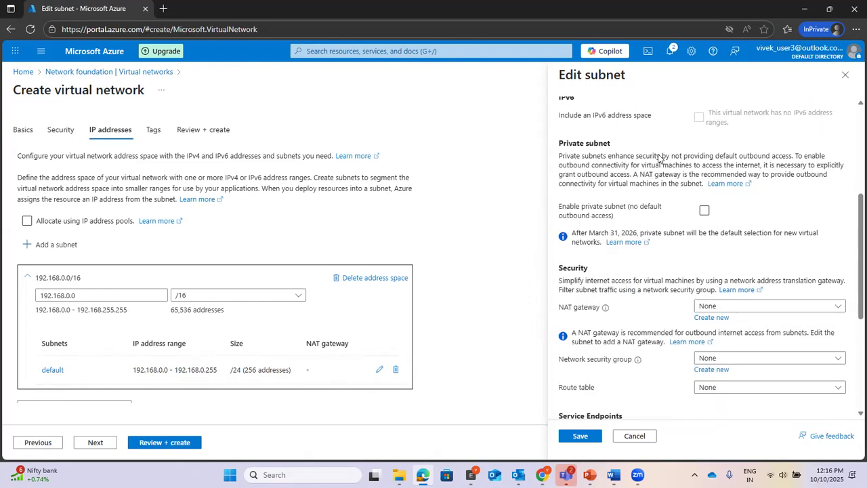
scroll(658, 159, "up", 3)
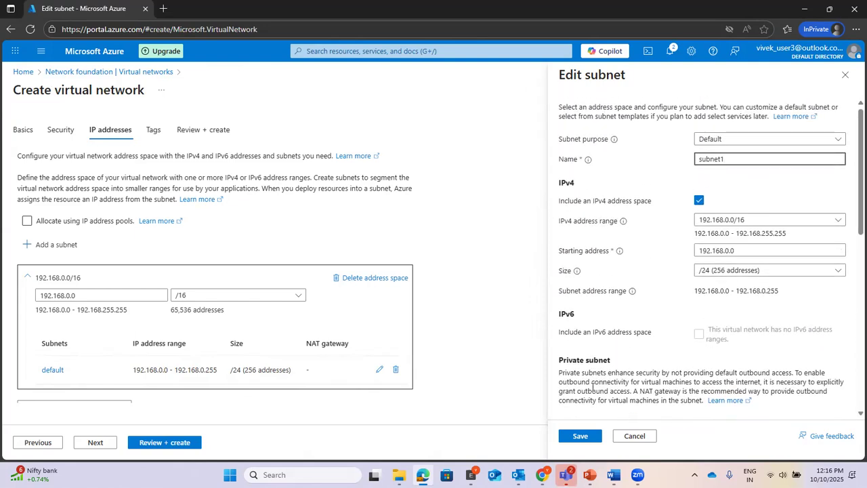
scroll(654, 313, "down", 4)
scroll(654, 313, "down", 3)
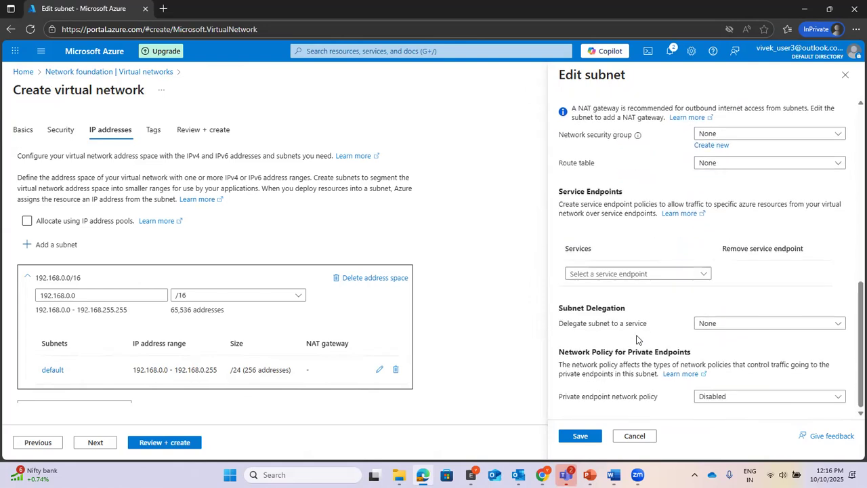
left_click(580, 436)
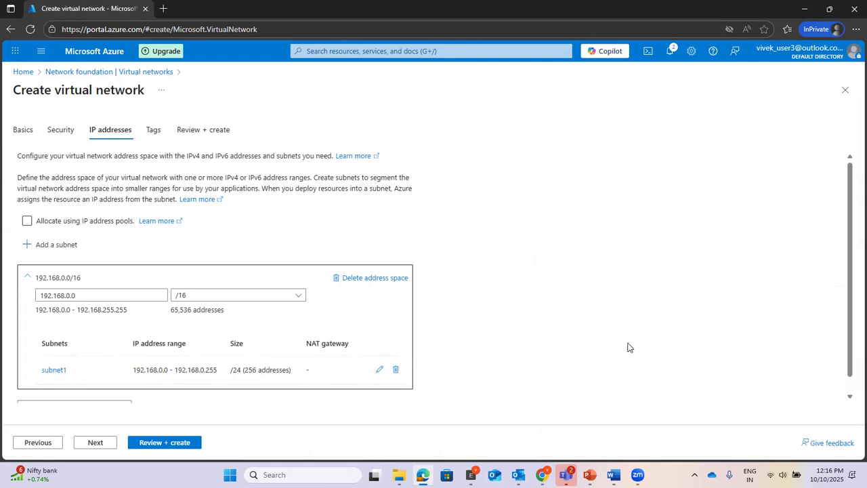
scroll(490, 329, "down", 1)
scroll(490, 329, "up", 1)
Step: Add a subnet named subnet2 with starting address 192.168.1.0 and size /24
left_click(67, 245)
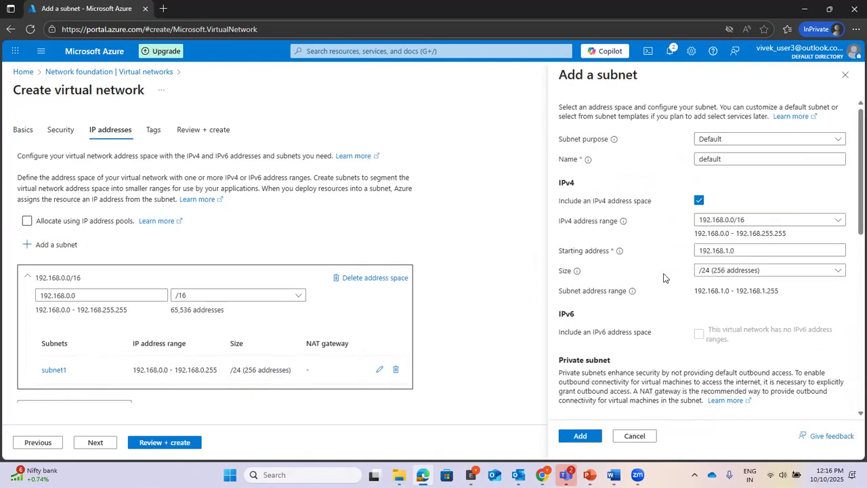
left_click(728, 160)
left_click_drag(734, 158, 634, 161)
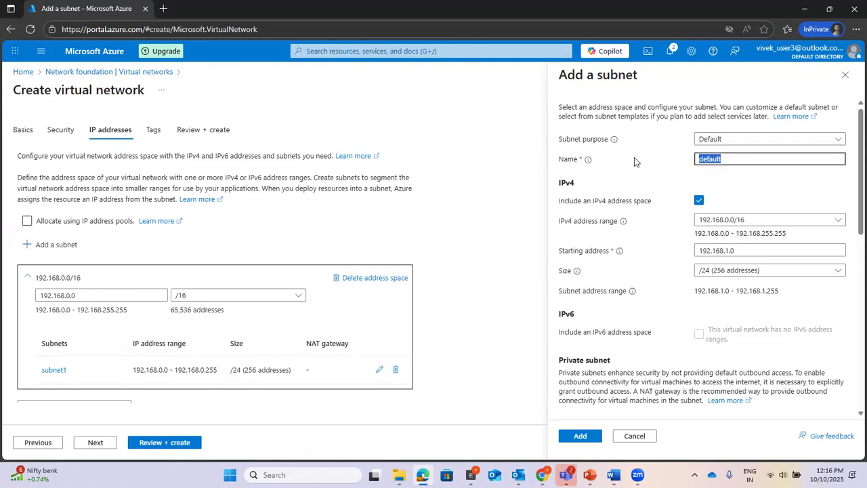
type("subnet2")
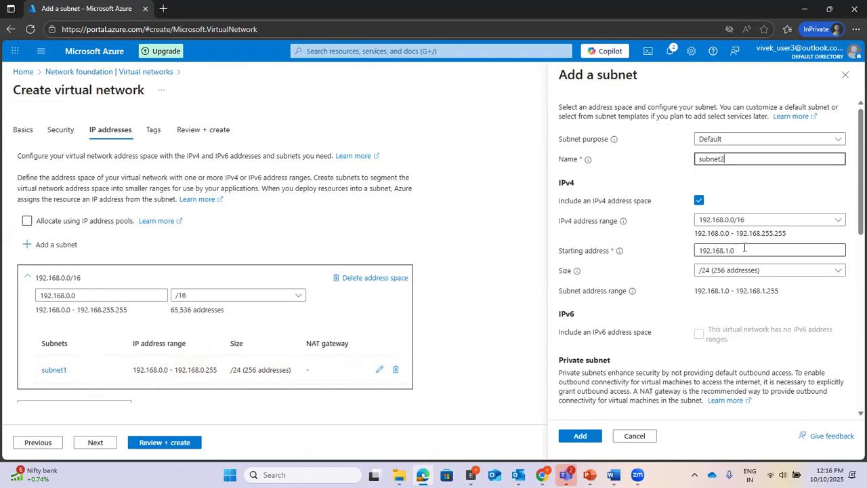
scroll(656, 292, "down", 2)
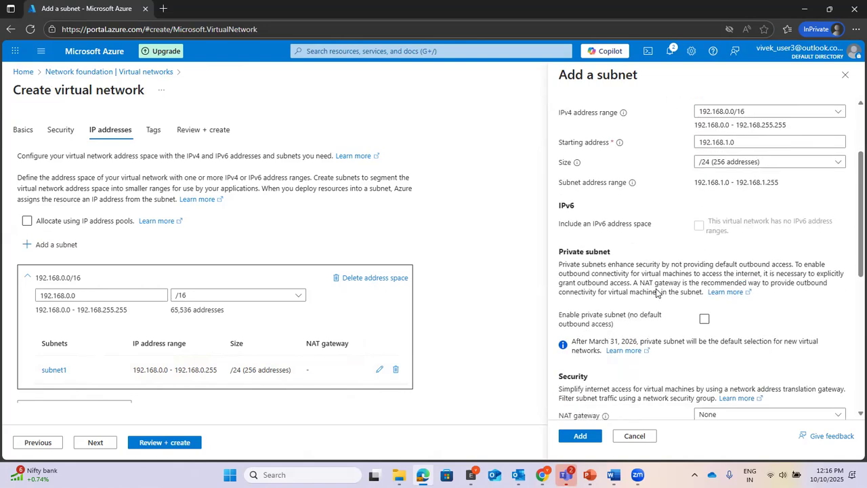
scroll(656, 293, "down", 3)
scroll(656, 293, "up", 5)
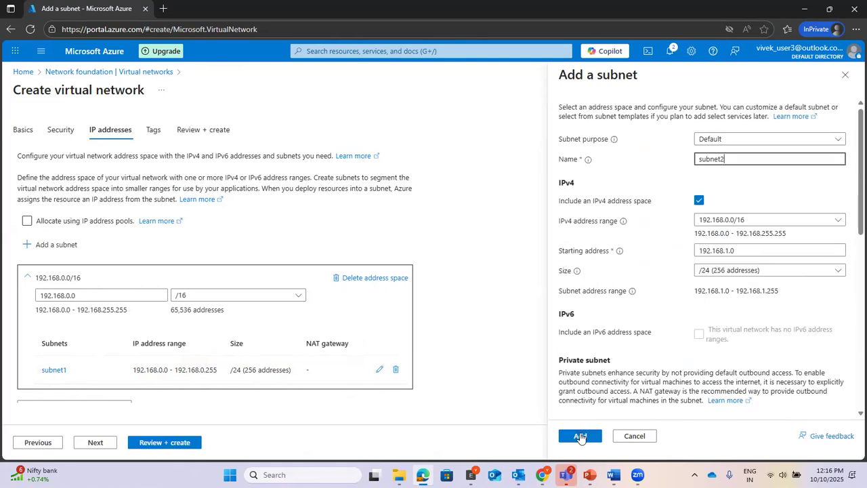
left_click(580, 436)
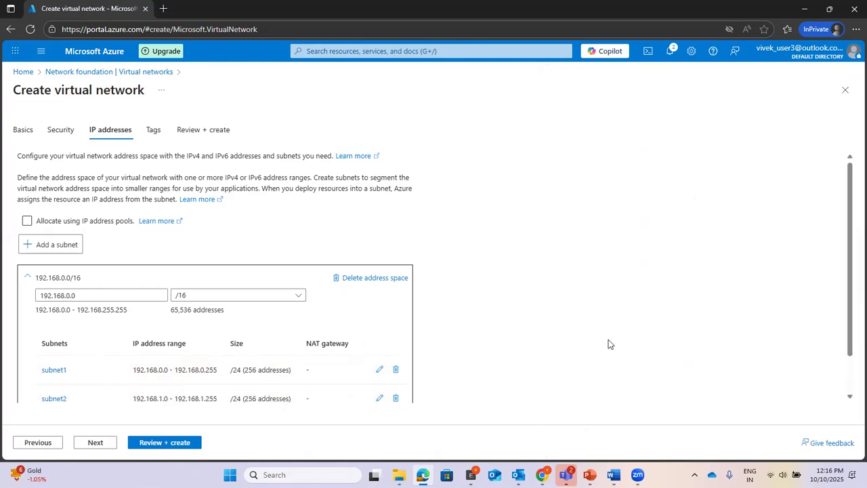
Step: Skip Tags, pass Review + create validation, and create the VNET1 virtual network
scroll(615, 334, "down", 2)
scroll(617, 333, "up", 2)
scroll(616, 333, "down", 2)
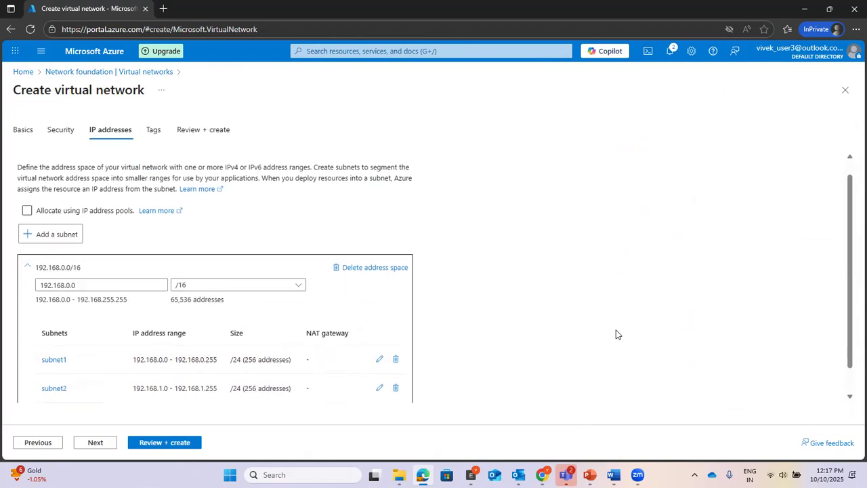
left_click(94, 444)
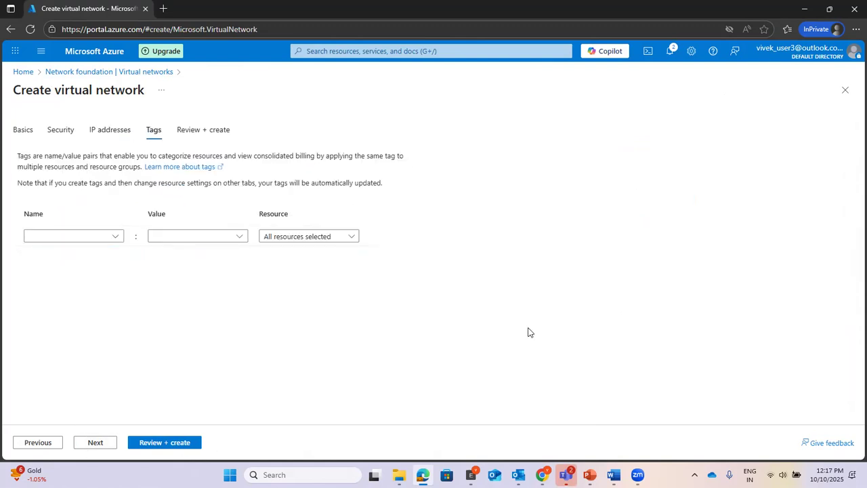
left_click(96, 443)
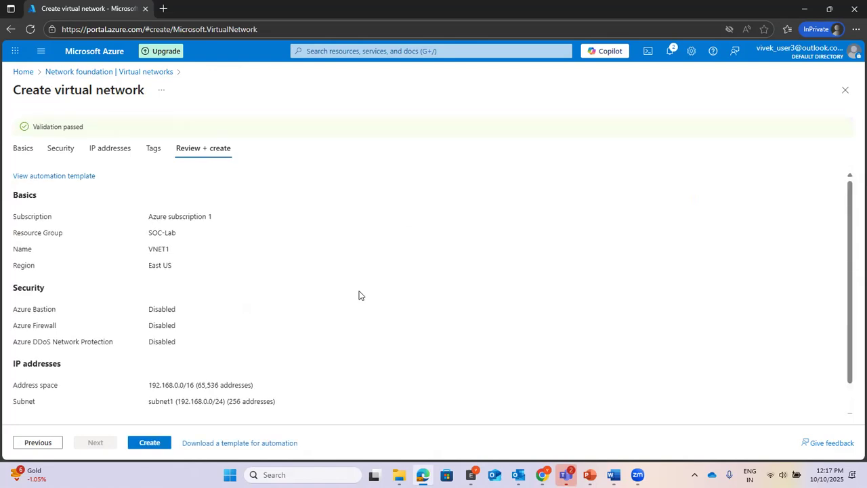
scroll(417, 269, "down", 2)
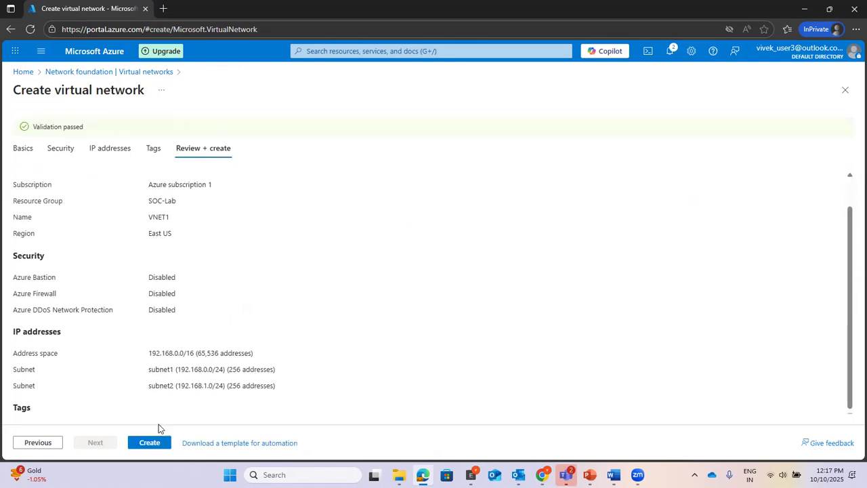
left_click(150, 442)
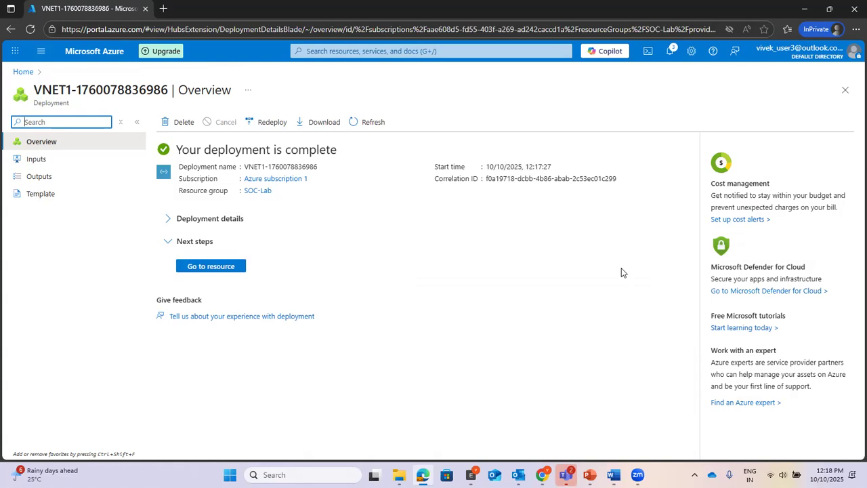
Step: Search 'nsg' and open the Network security groups service
left_click(405, 51)
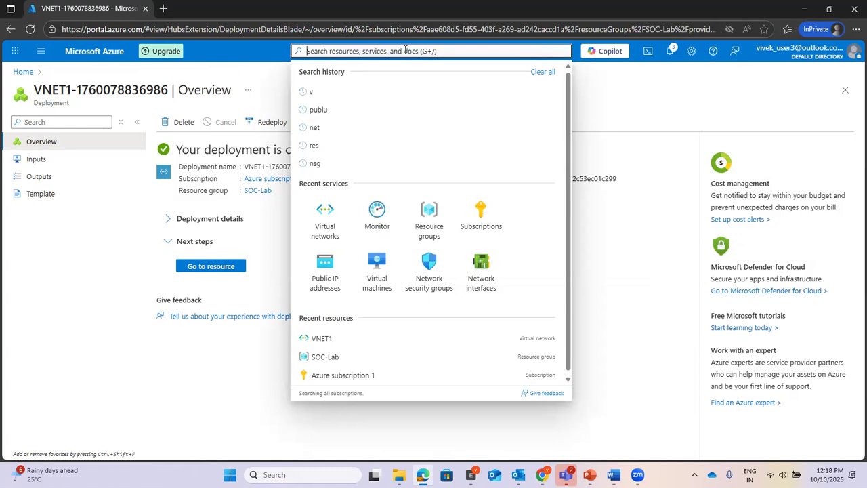
type("nsg")
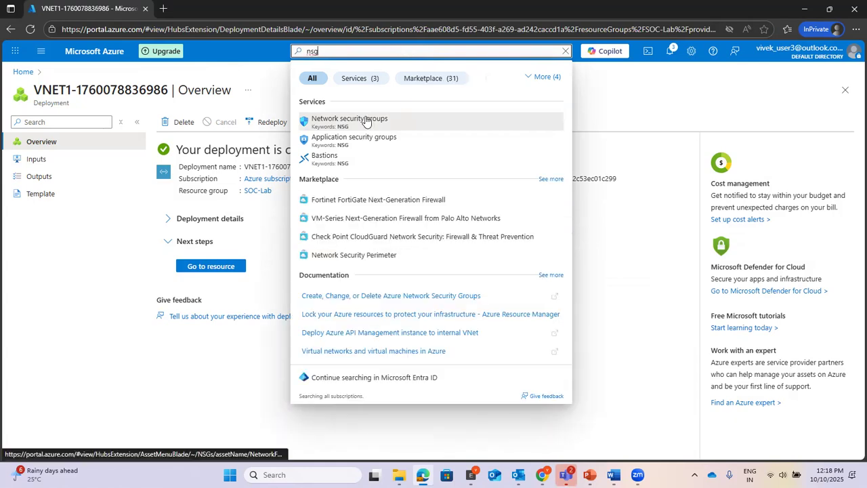
left_click(365, 121)
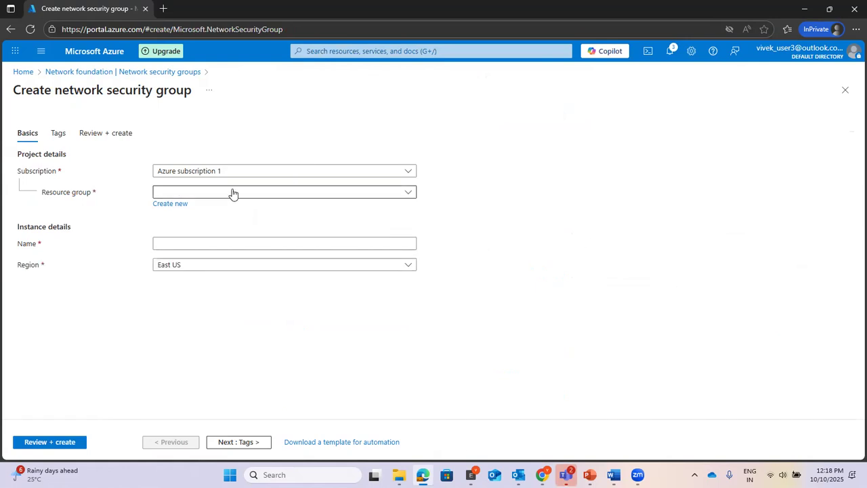
Step: Name the security group NSG1 in resource group SOC-Lab and go to Review + create
left_click(233, 194)
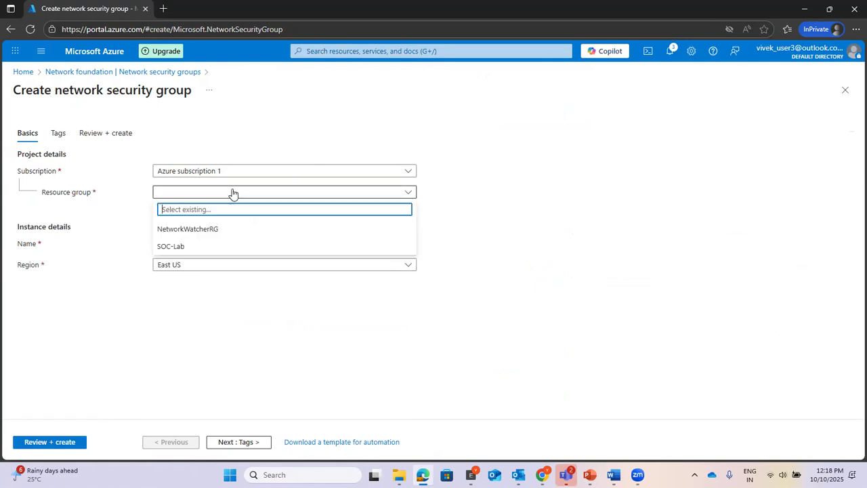
left_click(193, 248)
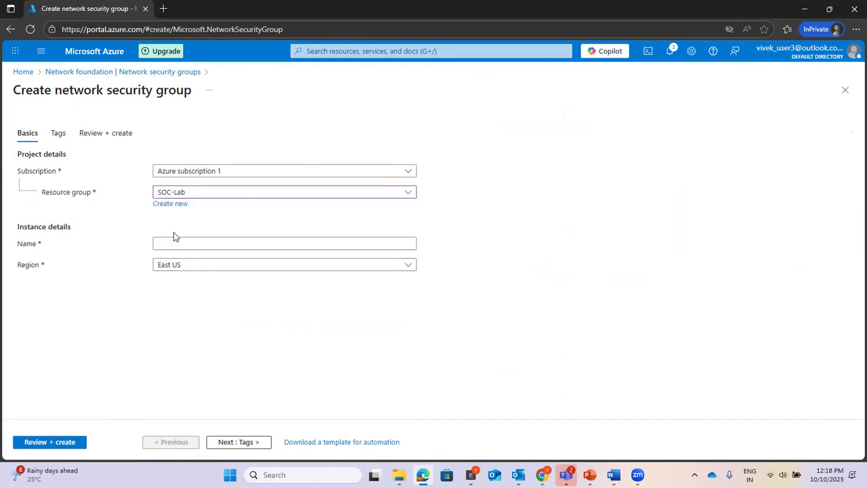
left_click(179, 243)
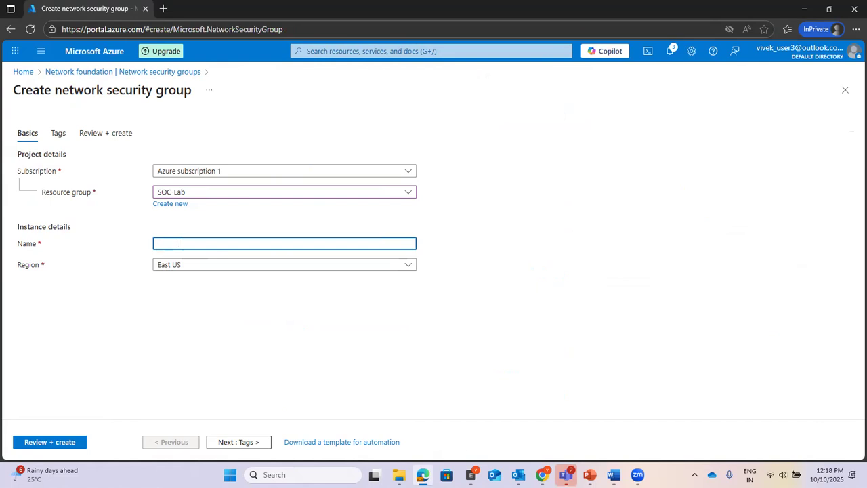
type("NSG1")
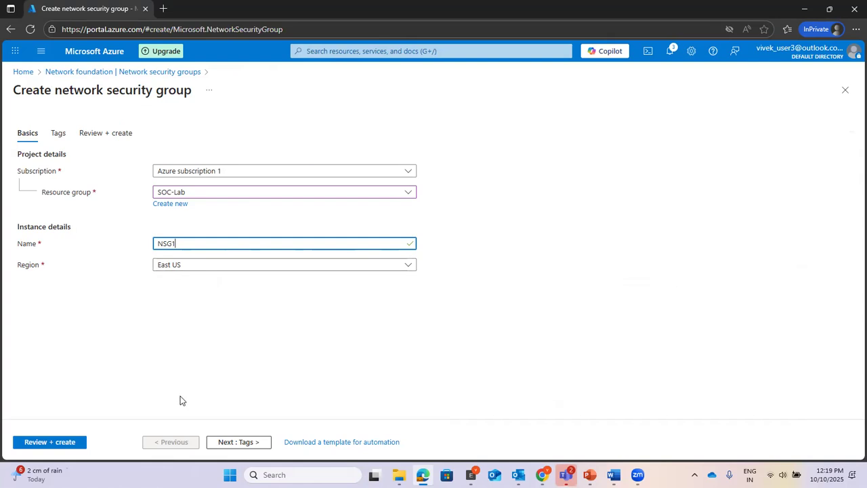
left_click(220, 443)
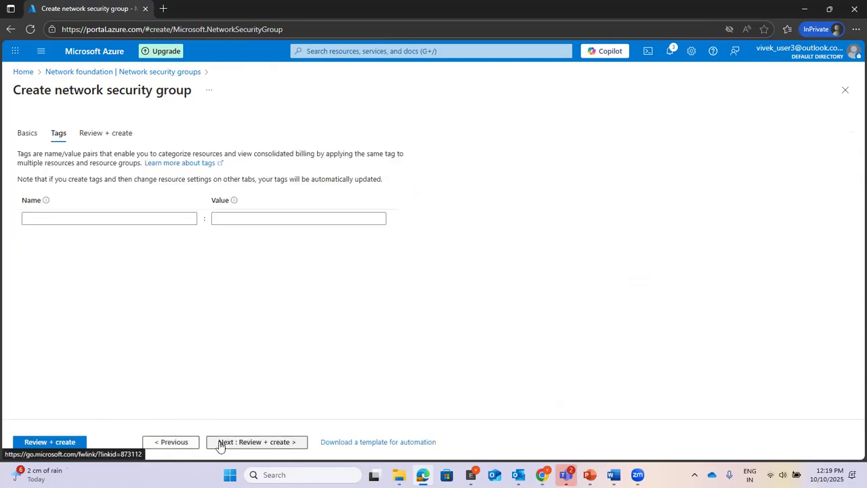
left_click(220, 444)
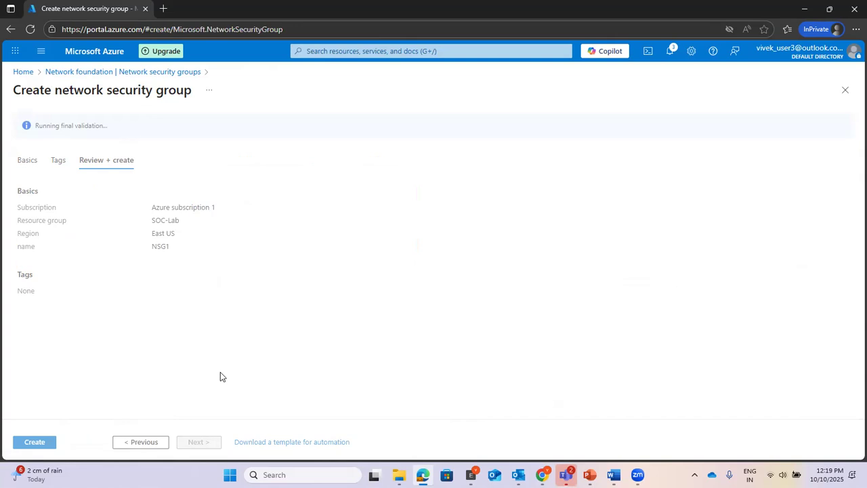
Step: Create NSG1 and wait until its deployment succeeds
left_click(42, 444)
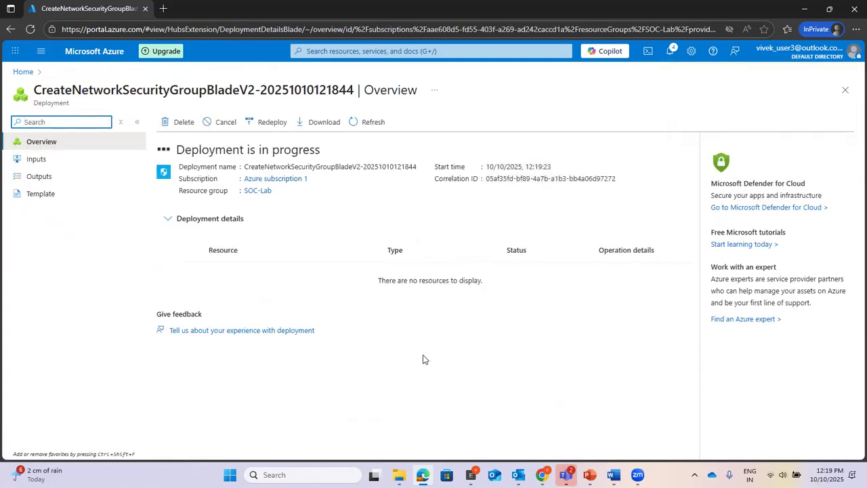
left_click_drag(178, 149, 320, 151)
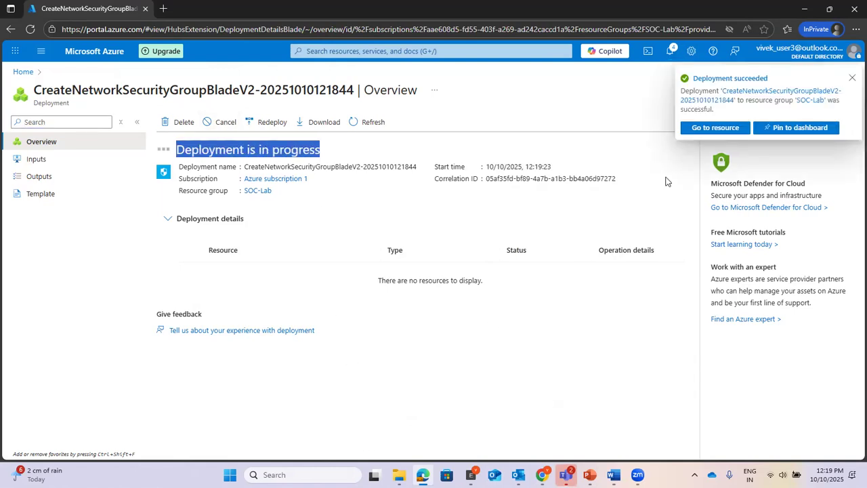
Step: Go to the NSG1 resource from the Deployment succeeded notification
left_click(705, 129)
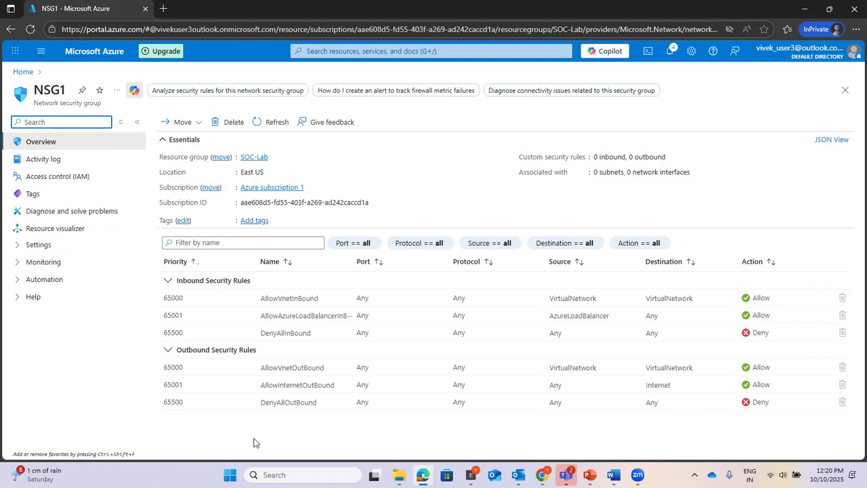
left_click(397, 51)
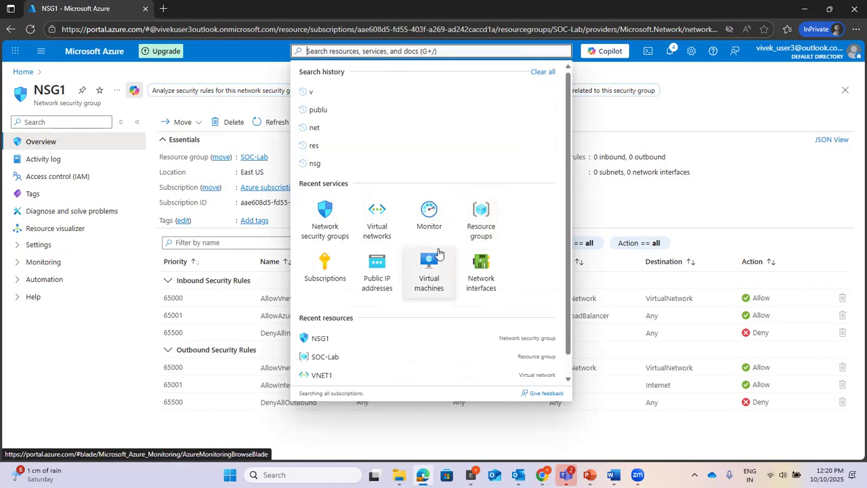
Step: Go to Virtual machines and choose to create a new virtual machine
left_click(432, 273)
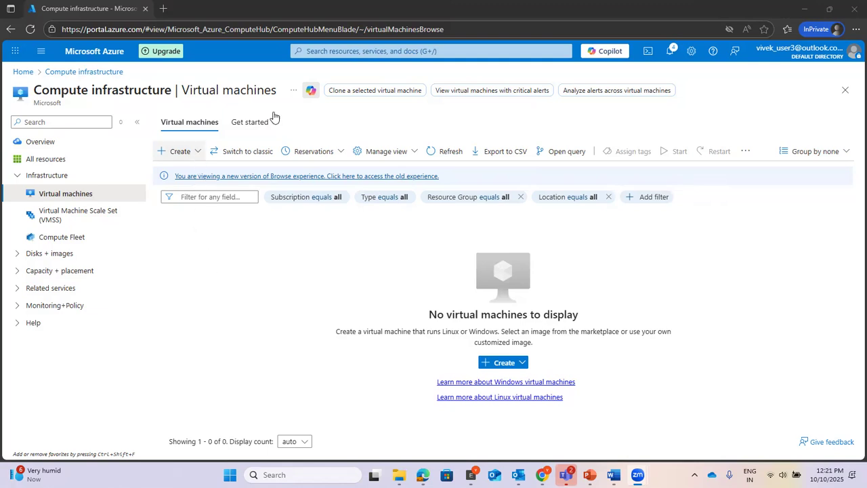
left_click(325, 49)
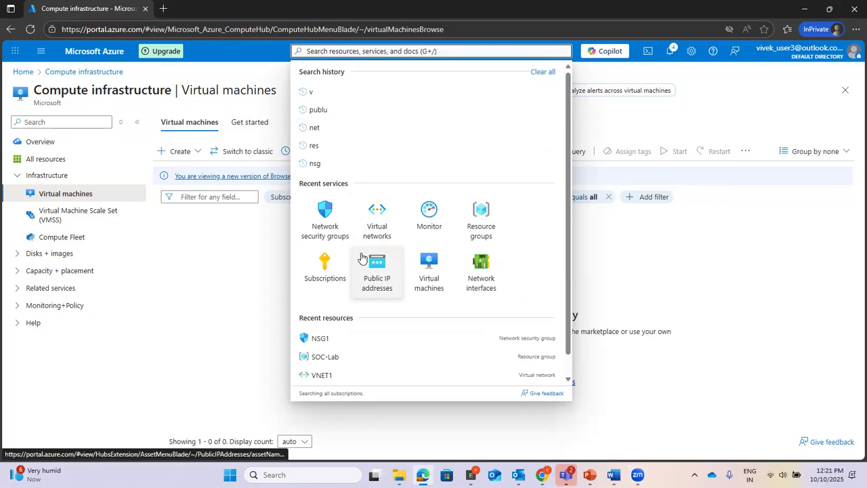
left_click(423, 264)
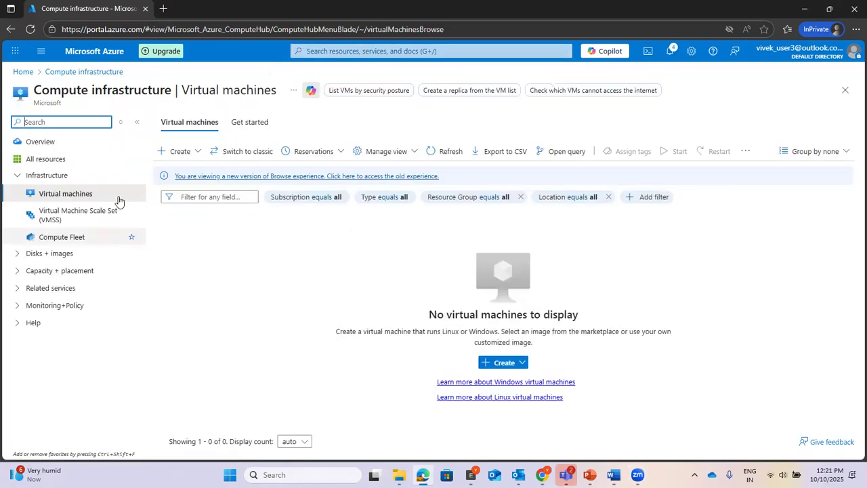
left_click(182, 151)
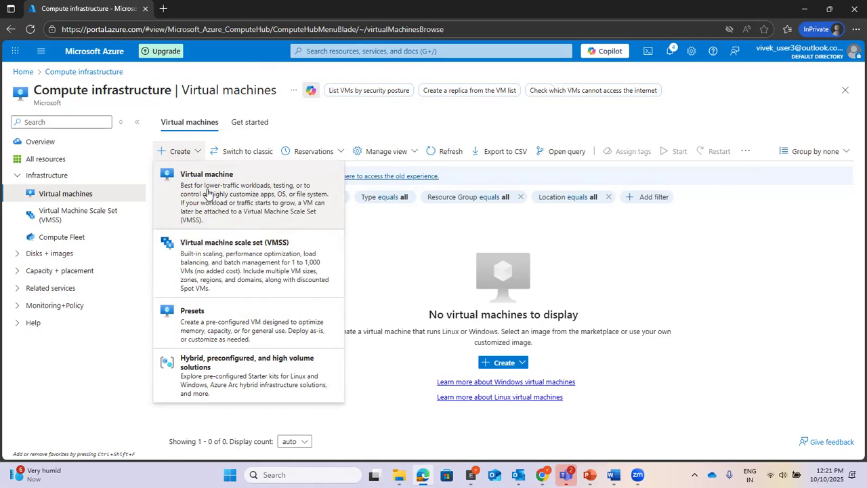
left_click(208, 194)
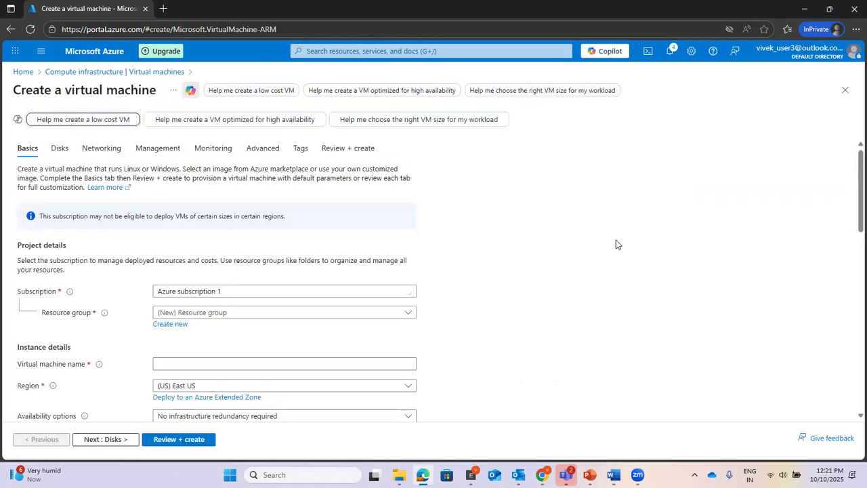
Step: Keep Azure subscription 1, choose resource group SOC-Lab, and name the VM VM1
scroll(616, 244, "down", 2)
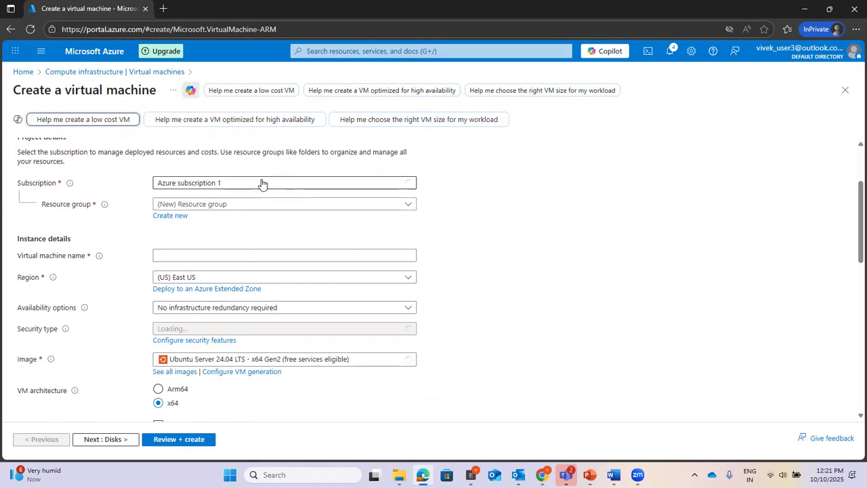
left_click(262, 184)
left_click(226, 221)
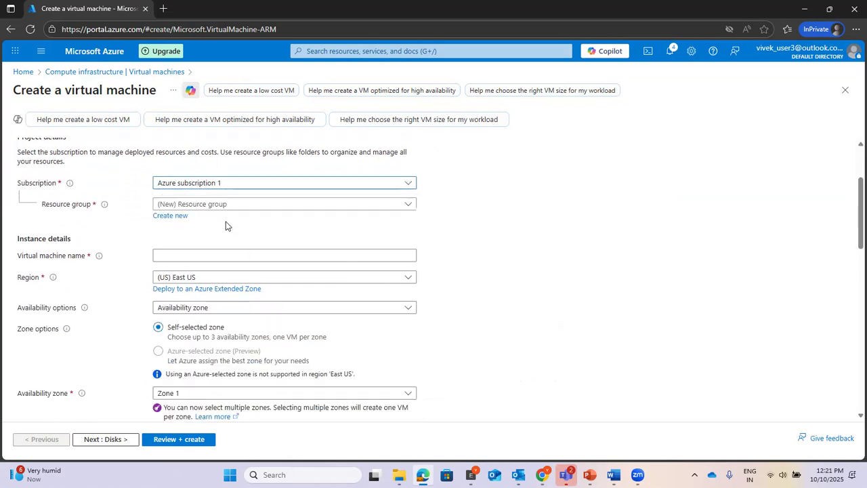
left_click(228, 205)
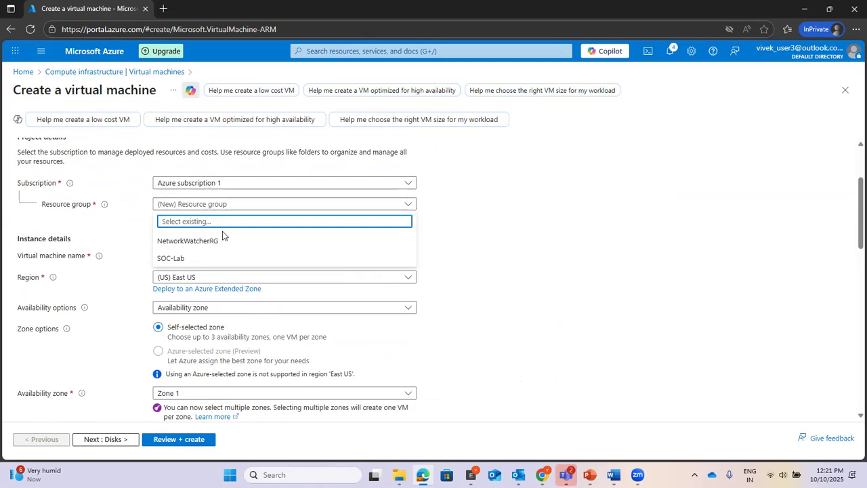
left_click(201, 262)
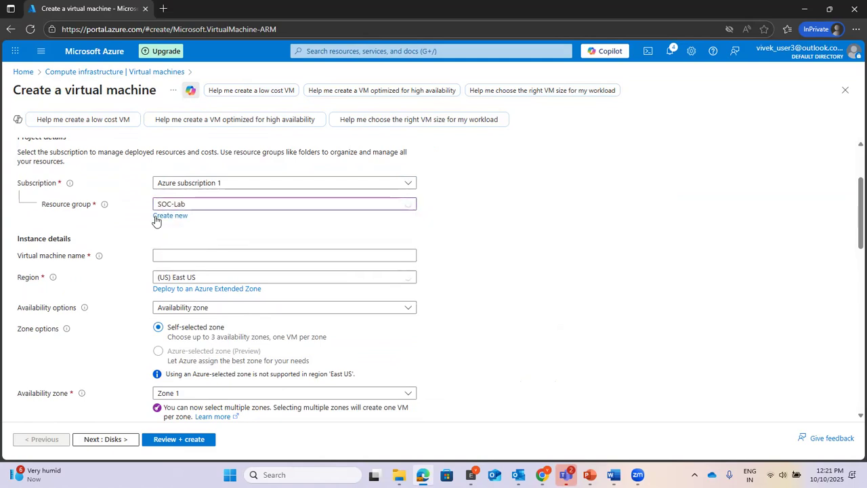
left_click(300, 252)
type("VM")
type("1")
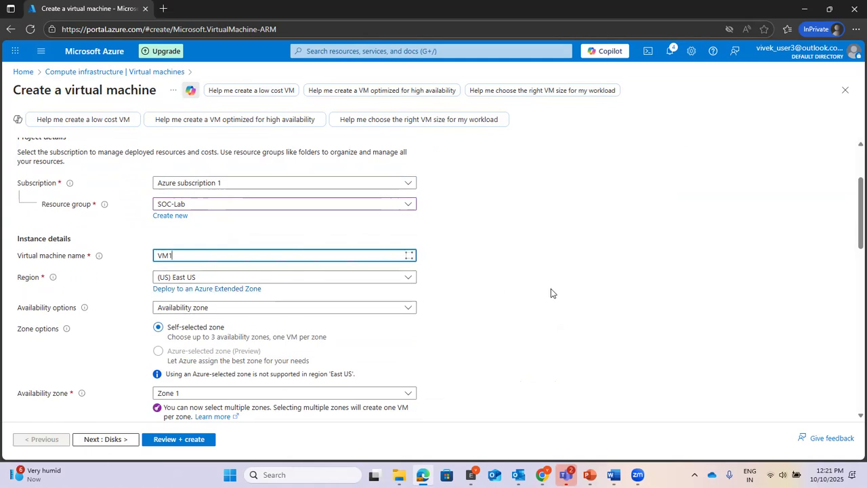
Step: Keep Trusted launch security and pick the Windows Server 2022 Datacenter: Azure Edition image
scroll(590, 273, "down", 3)
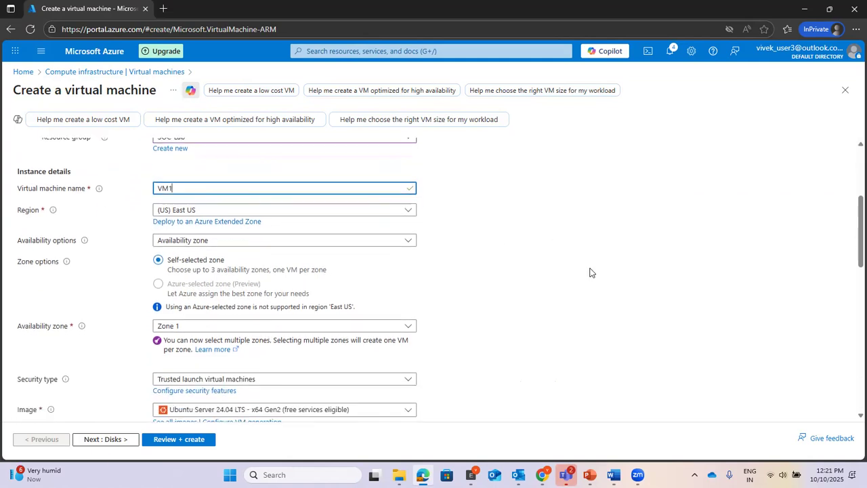
scroll(590, 272, "up", 1)
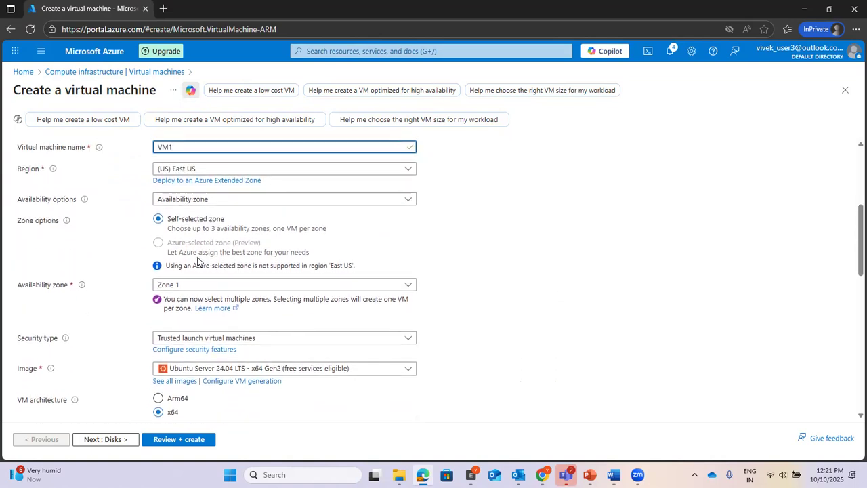
scroll(547, 277, "down", 1)
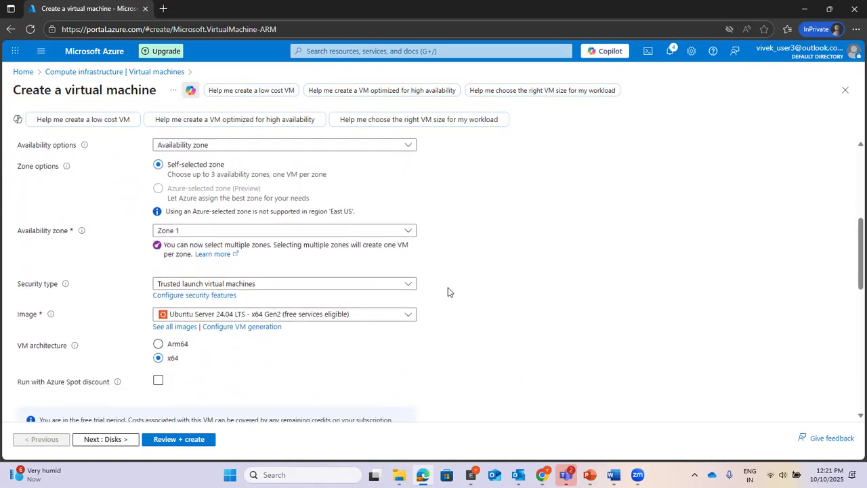
left_click(339, 284)
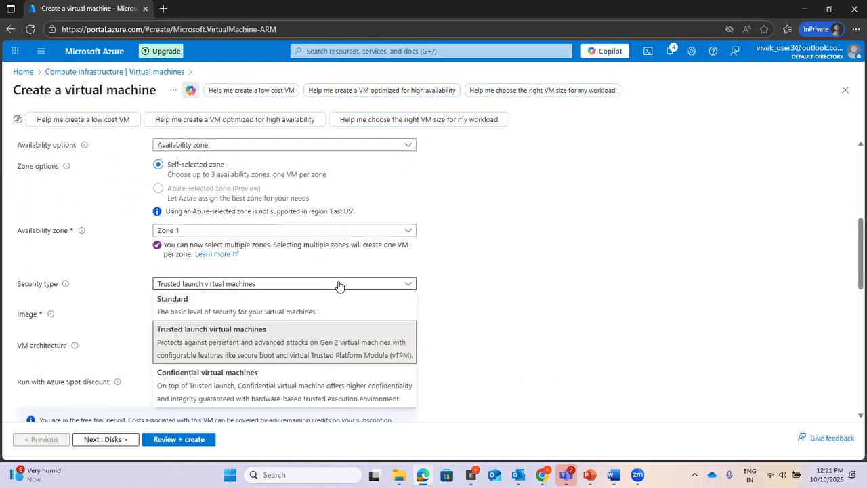
left_click(305, 343)
scroll(502, 257, "down", 2)
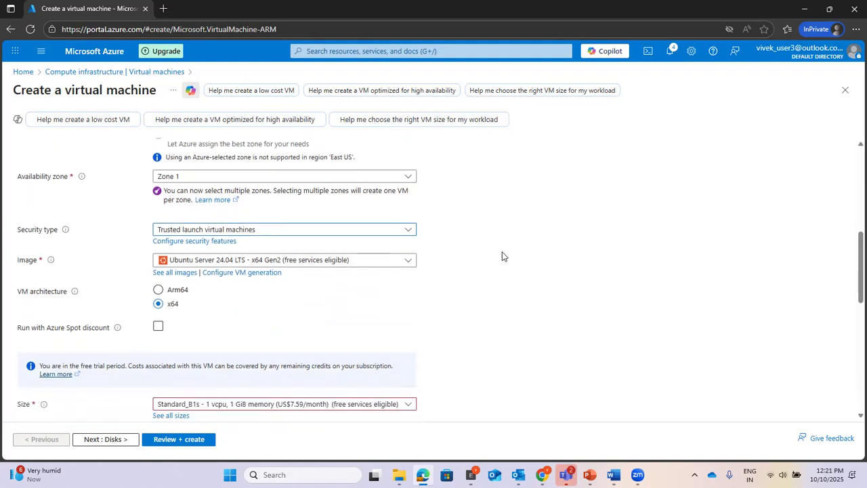
scroll(502, 256, "up", 1)
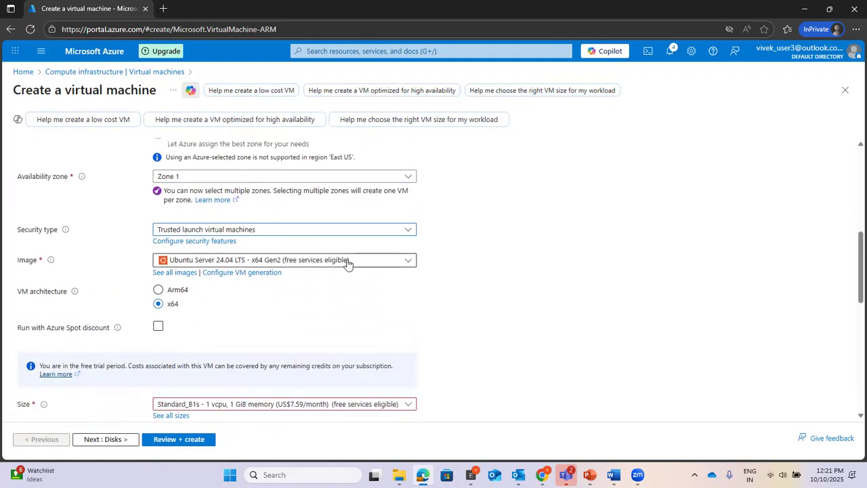
left_click(348, 263)
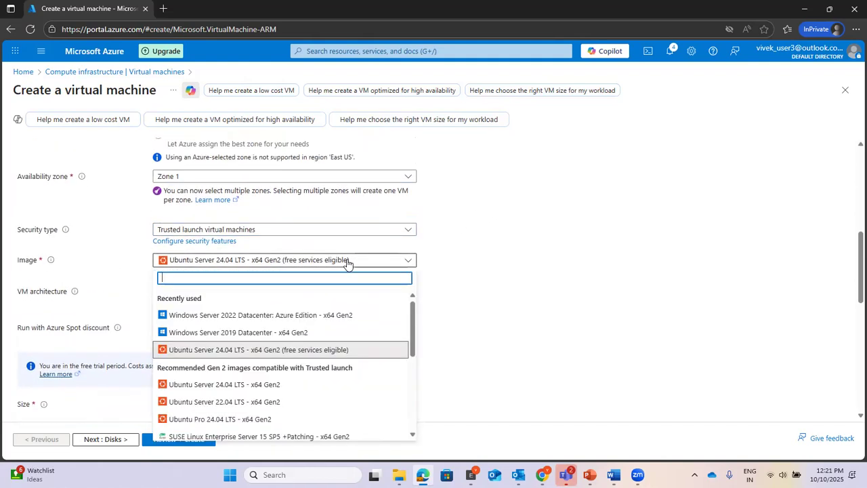
left_click(334, 315)
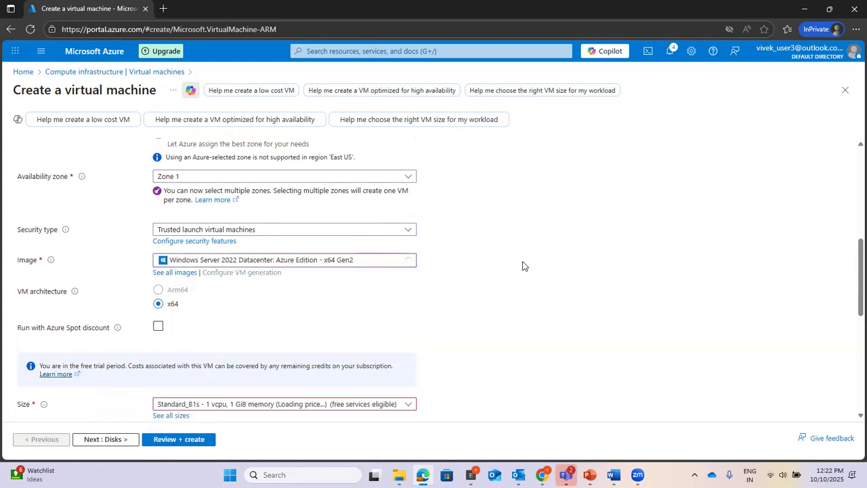
Step: Choose the Standard_D2alds_v6 size (2 vcpus, 4 GiB memory)
scroll(523, 265, "down", 3)
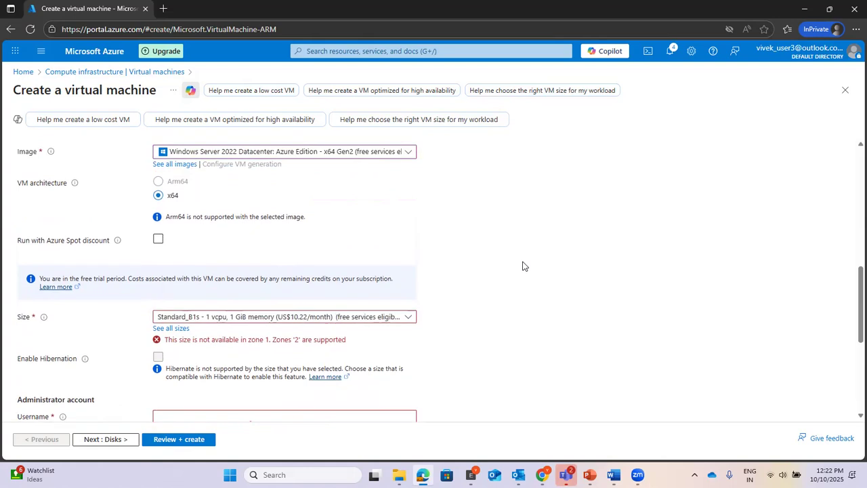
left_click(315, 318)
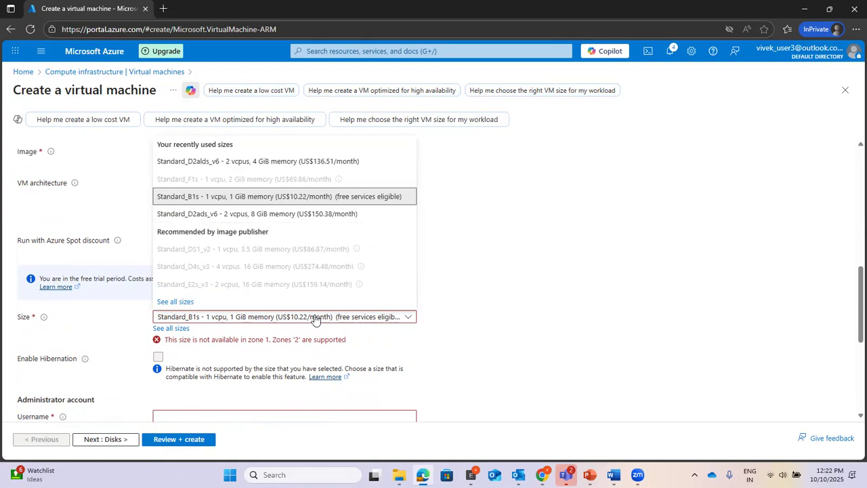
left_click(256, 163)
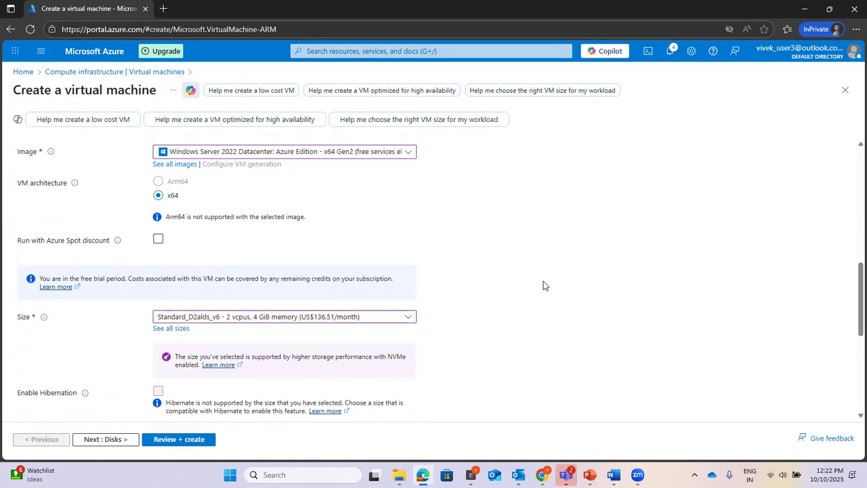
scroll(543, 286, "down", 3)
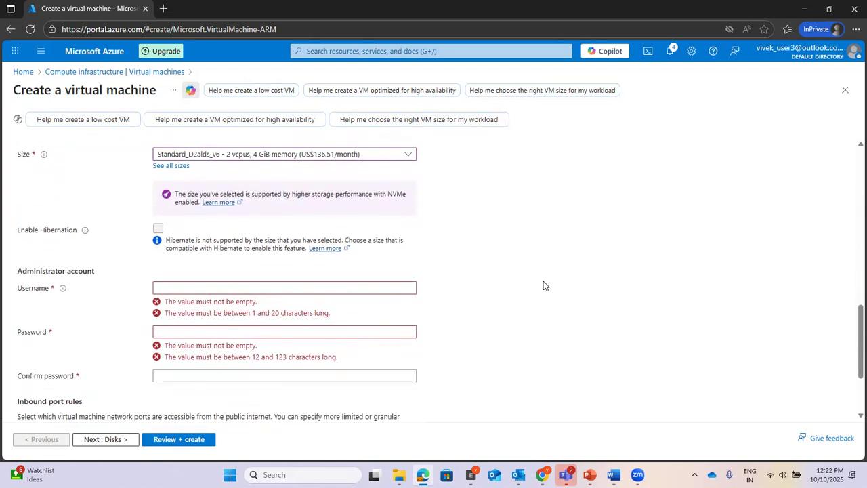
Step: Enter the administrator username, the account password, and its confirmation
left_click(258, 231)
type("userr")
key("Tab")
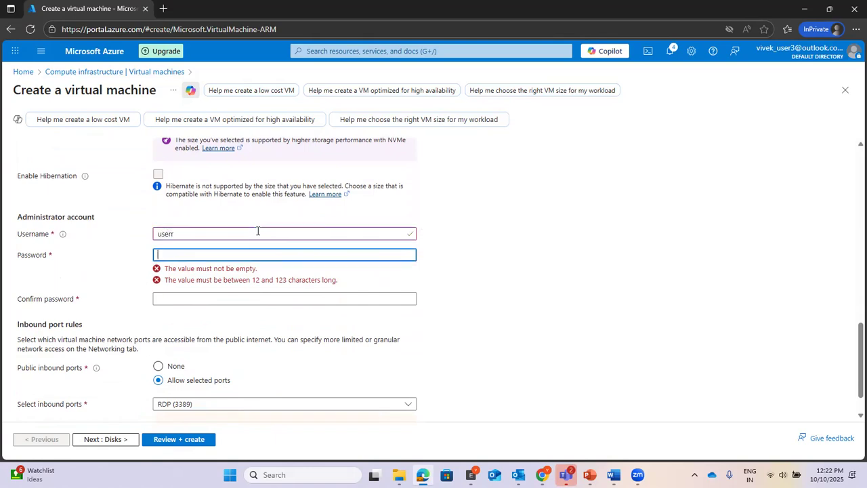
type("P@ssw0")
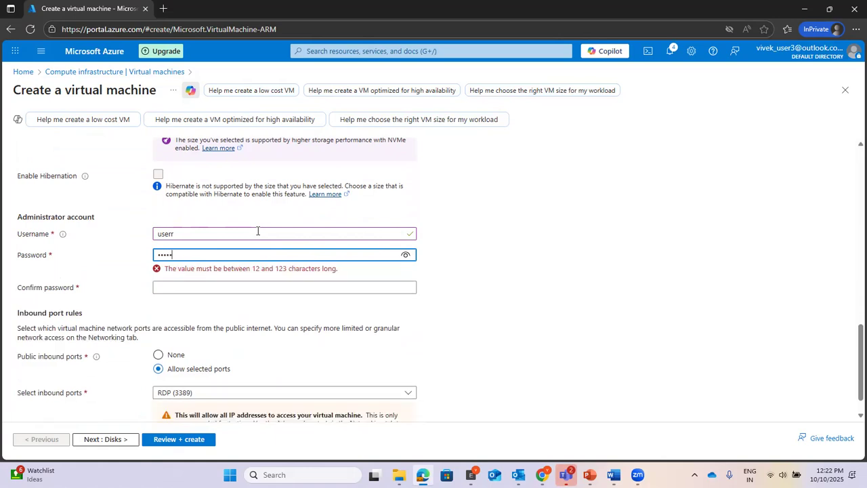
type("rd1234")
key("Tab")
type("Passwor")
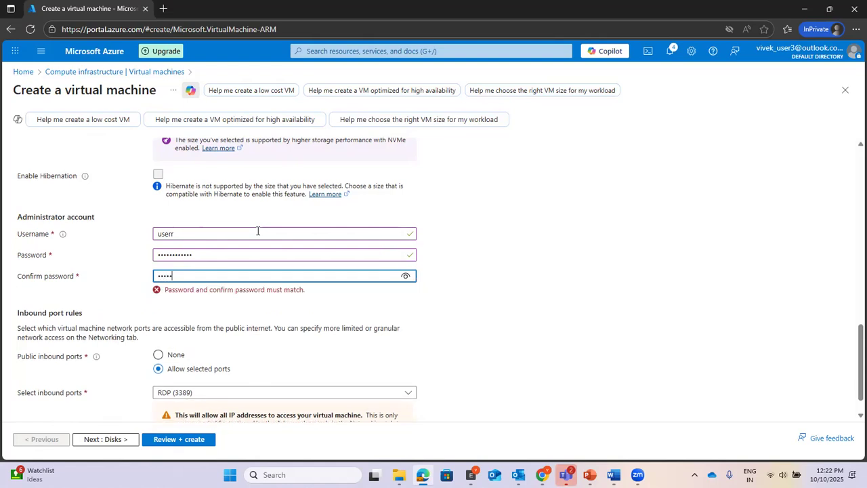
type("d1234")
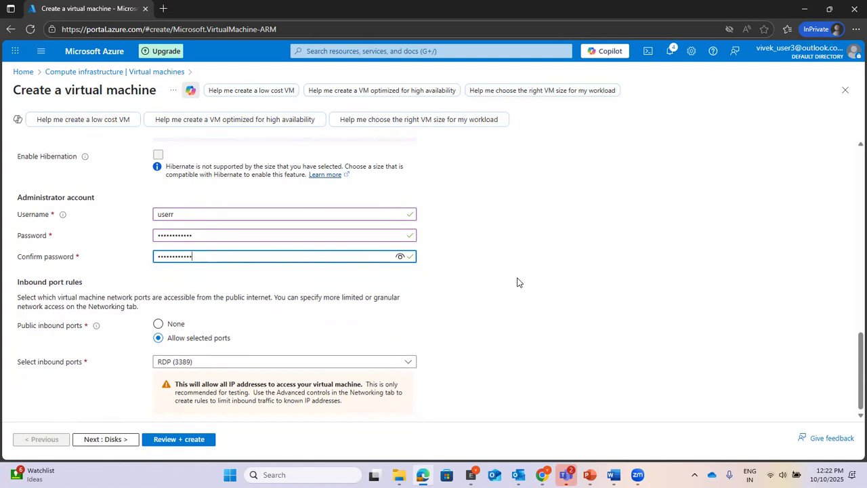
Step: Set public inbound ports to None and continue to the Disks step
mouse_move(90, 330)
left_click(159, 325)
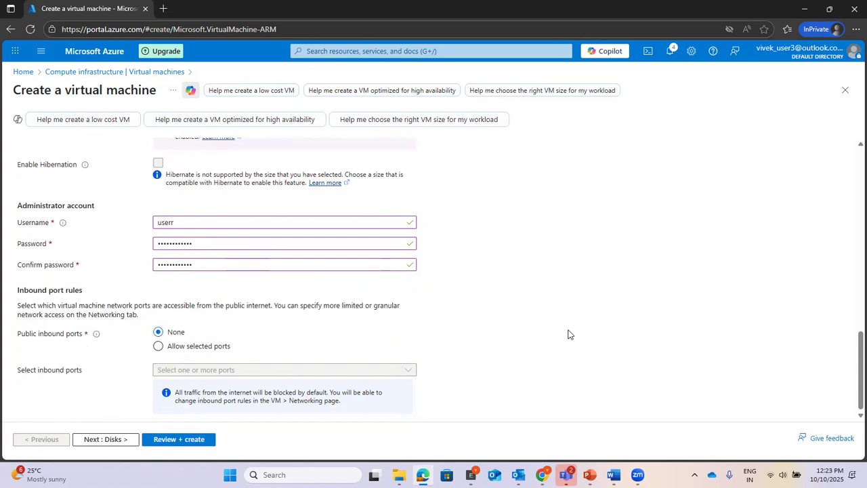
left_click(108, 442)
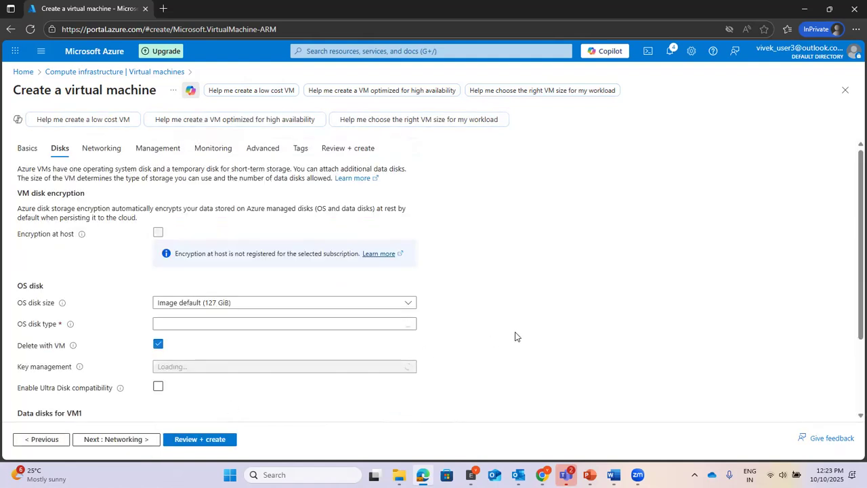
Step: On Networking, keep VNET1, subnet1 (192.168.0.0/24) and the new public IP VM1-ip
scroll(571, 255, "down", 3)
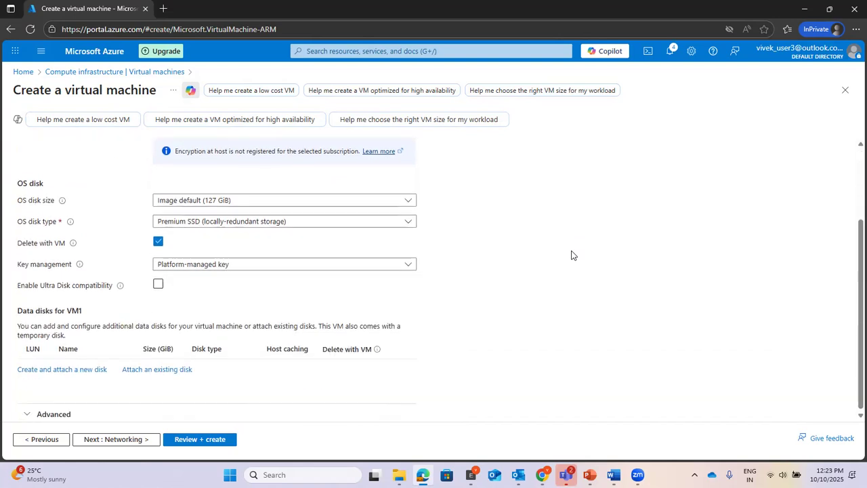
left_click(93, 440)
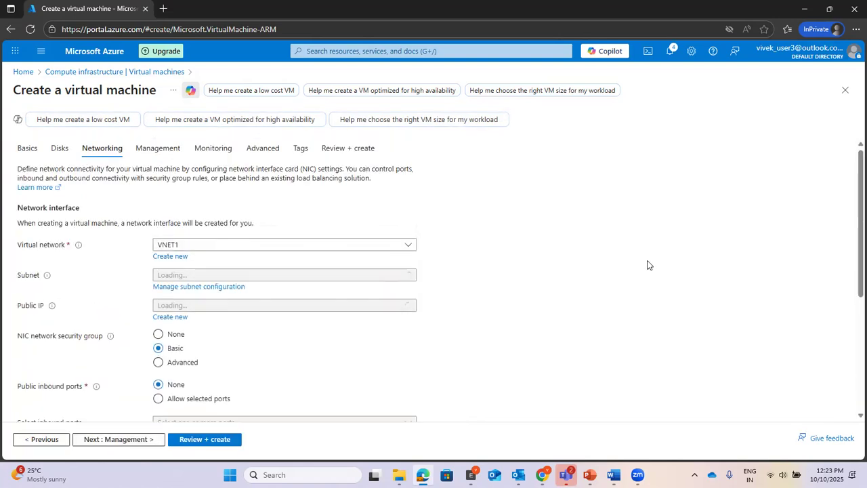
left_click(252, 244)
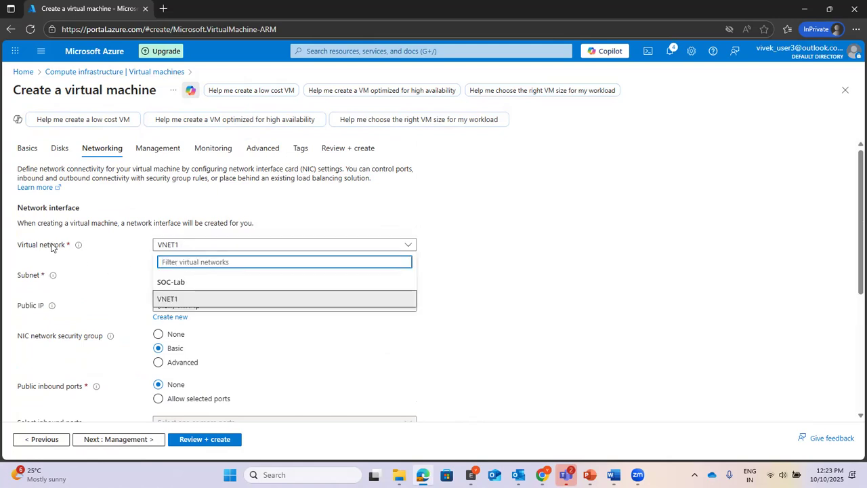
left_click(188, 301)
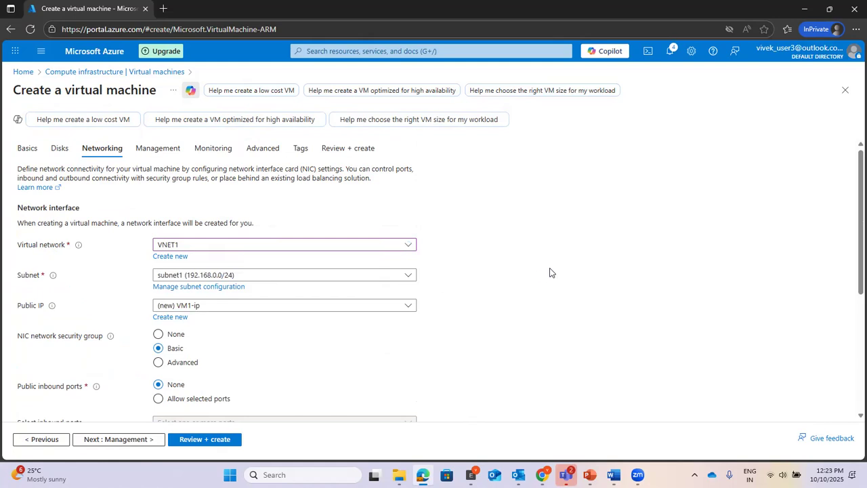
left_click(263, 277)
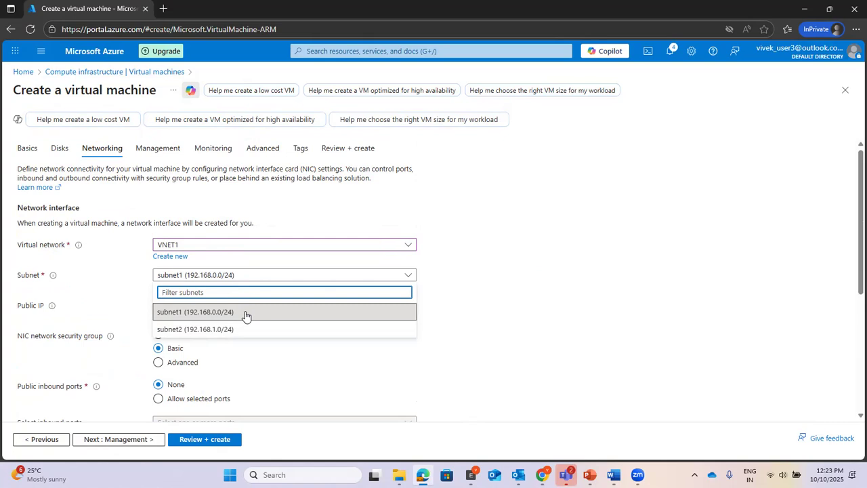
left_click(246, 313)
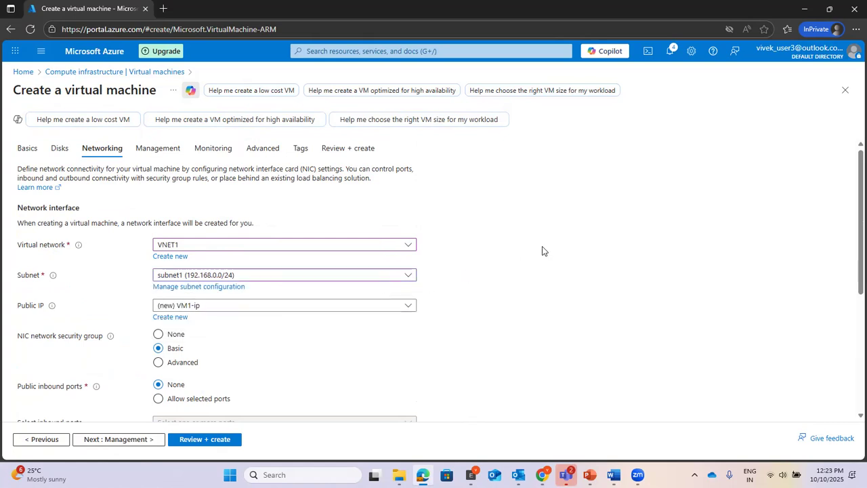
scroll(542, 251, "down", 2)
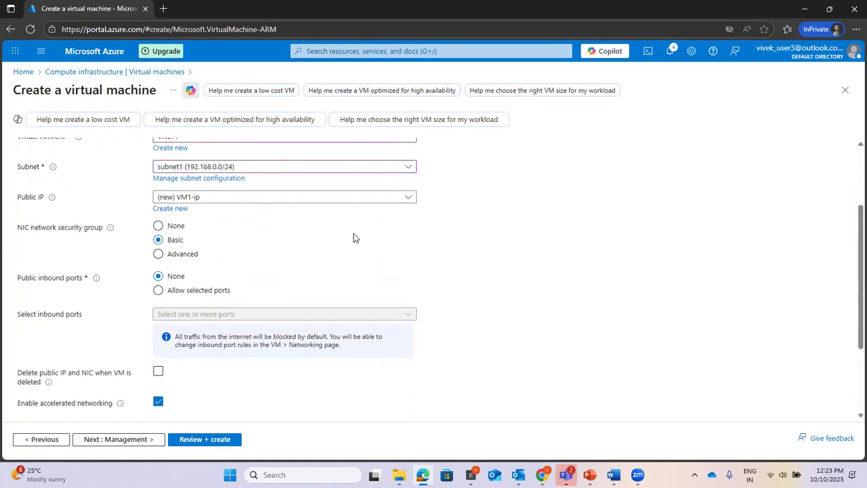
left_click(217, 197)
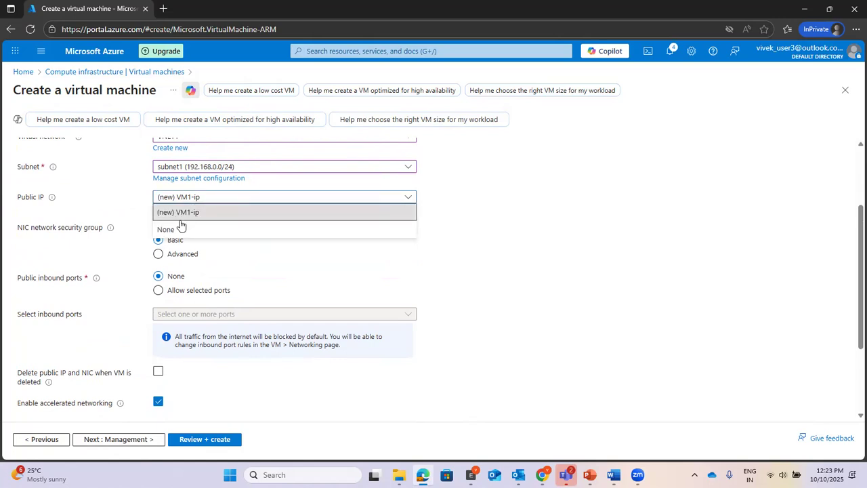
left_click(188, 214)
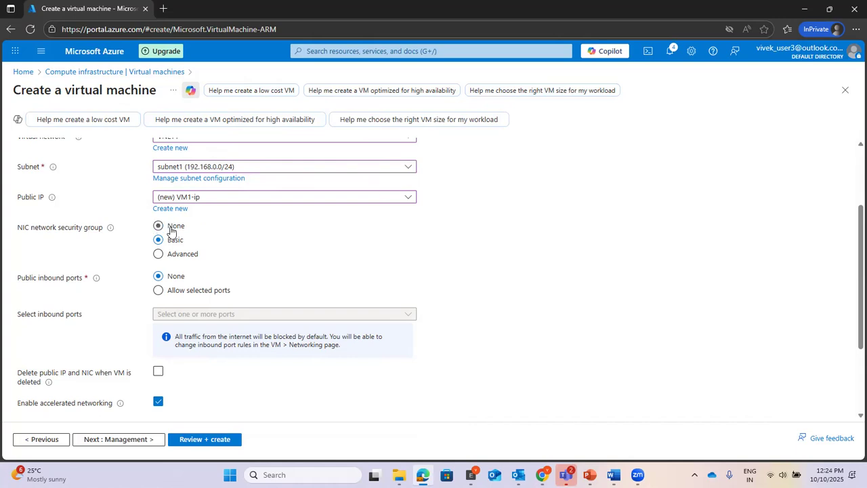
Step: Attach NSG1 as the NIC's advanced security group and delete the public IP and NIC with the VM
left_click(174, 258)
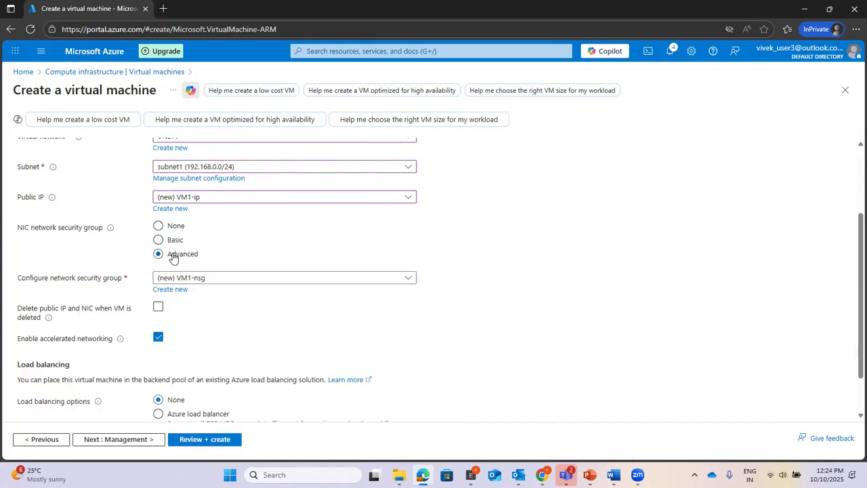
left_click(210, 279)
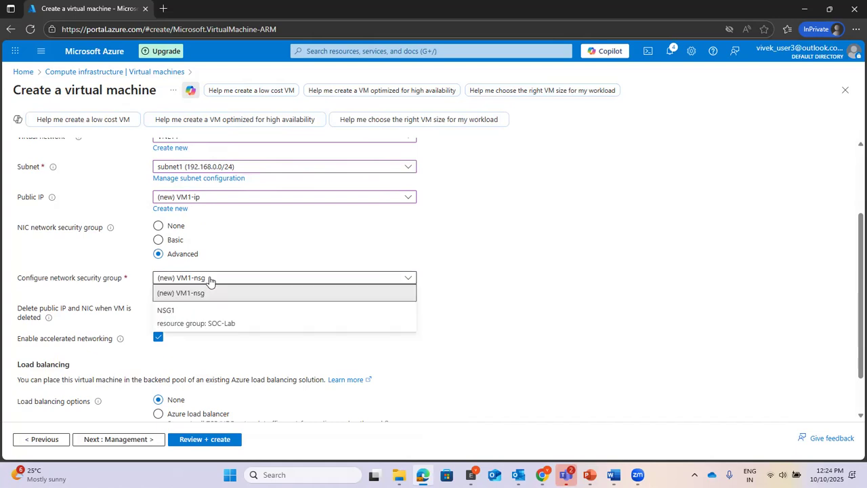
left_click(182, 316)
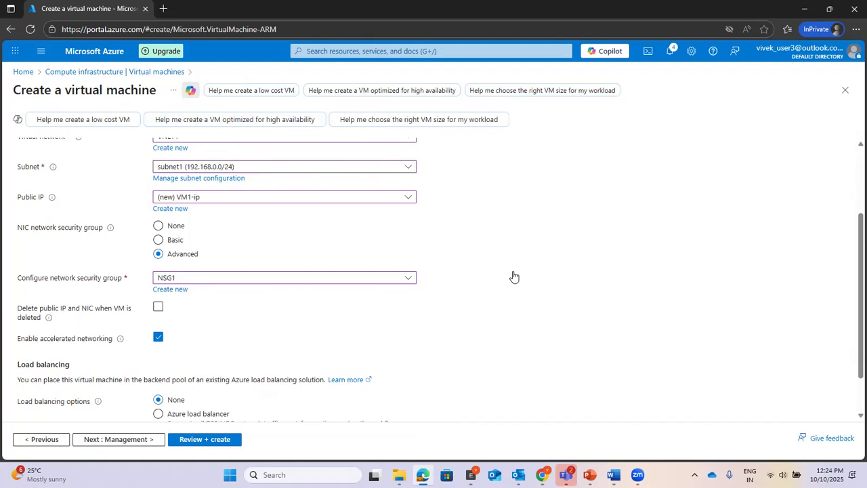
scroll(513, 277, "down", 1)
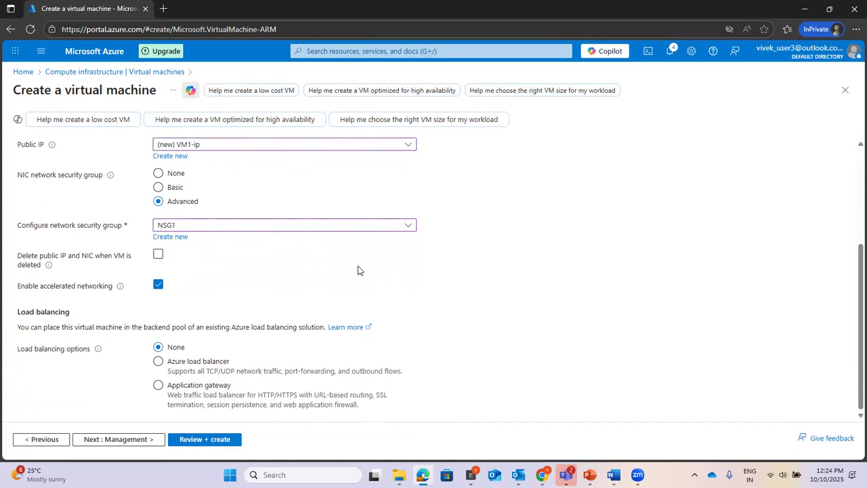
left_click(158, 255)
left_click(107, 440)
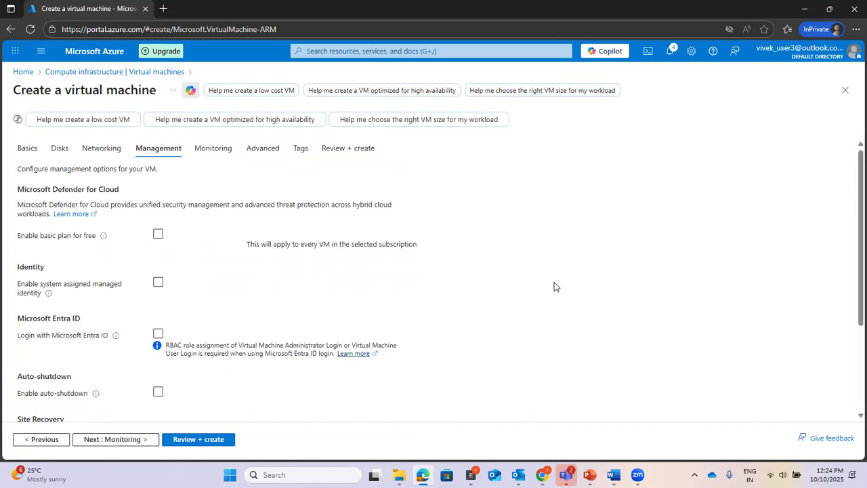
Step: Skip through the Monitoring, Advanced and Tags tabs to Review + create until validation passes
scroll(554, 287, "down", 3)
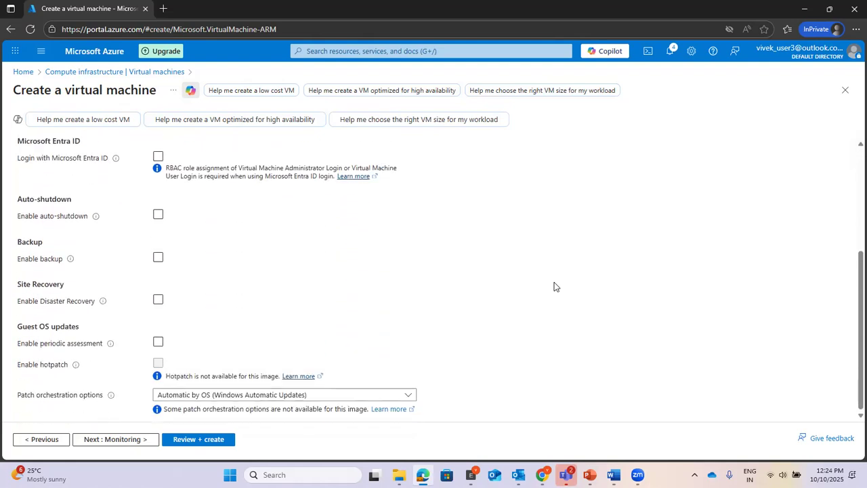
left_click(102, 440)
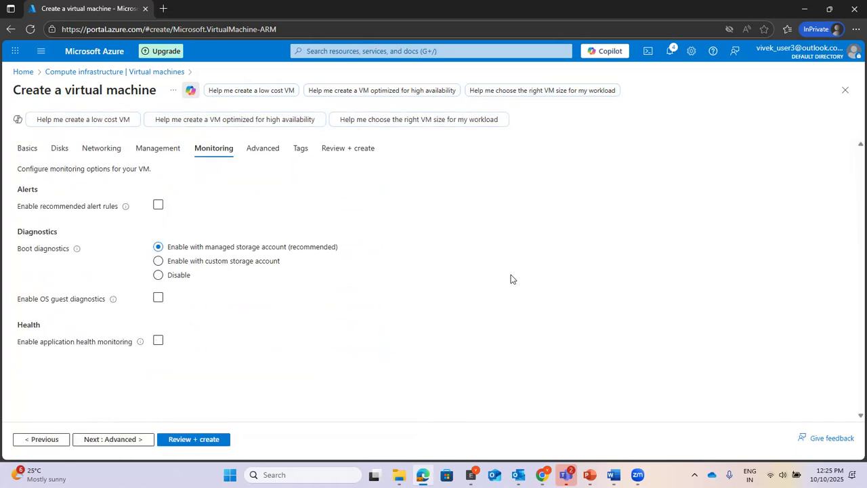
left_click(109, 439)
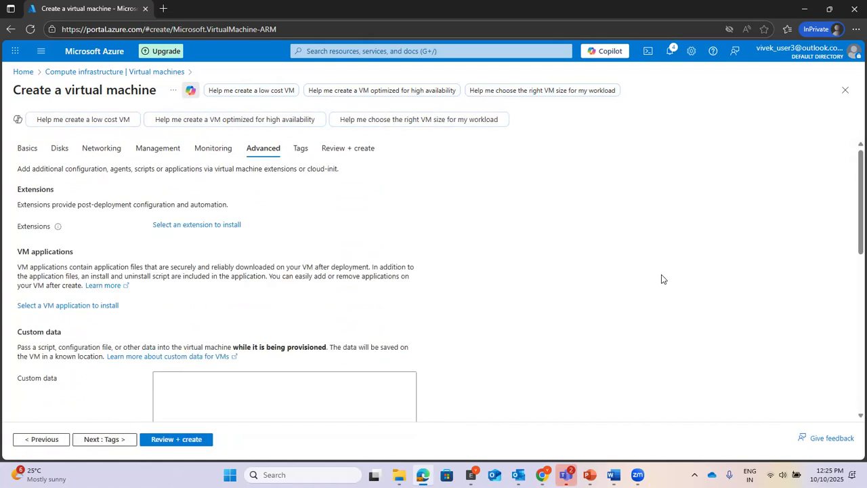
scroll(310, 320, "down", 3)
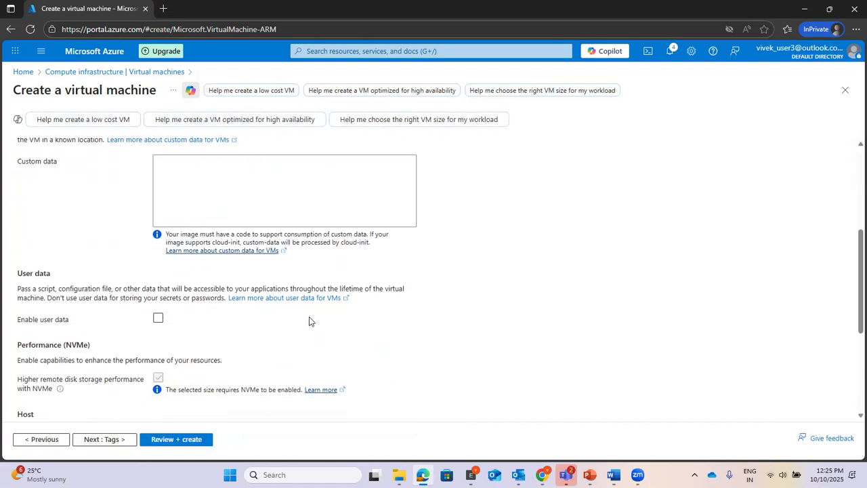
left_click(110, 439)
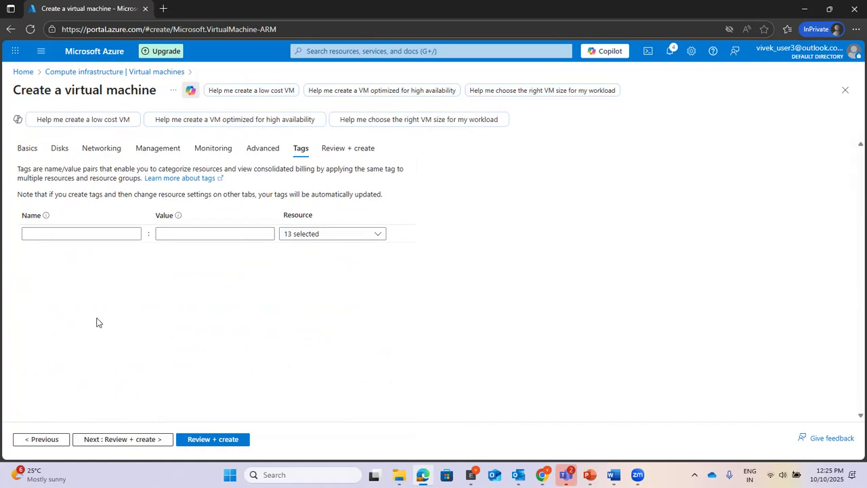
left_click(113, 439)
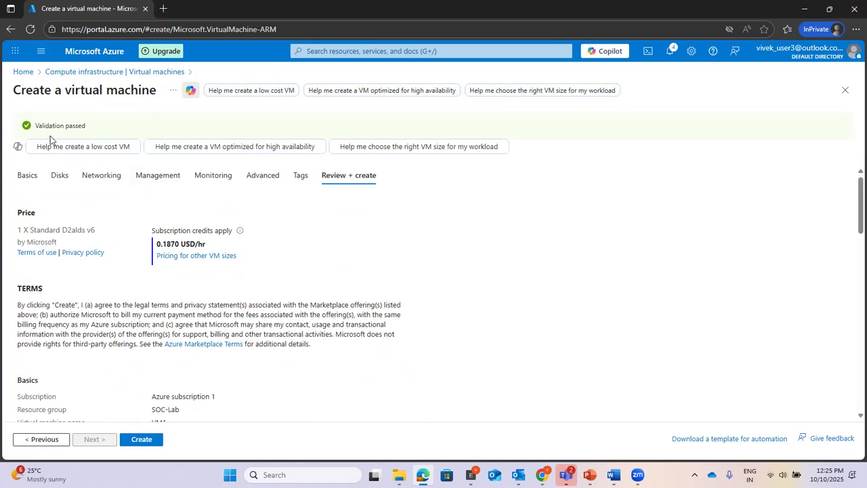
Step: Create the VM1 deployment, then dismiss the Notifications pane on the home page
scroll(572, 227, "down", 1)
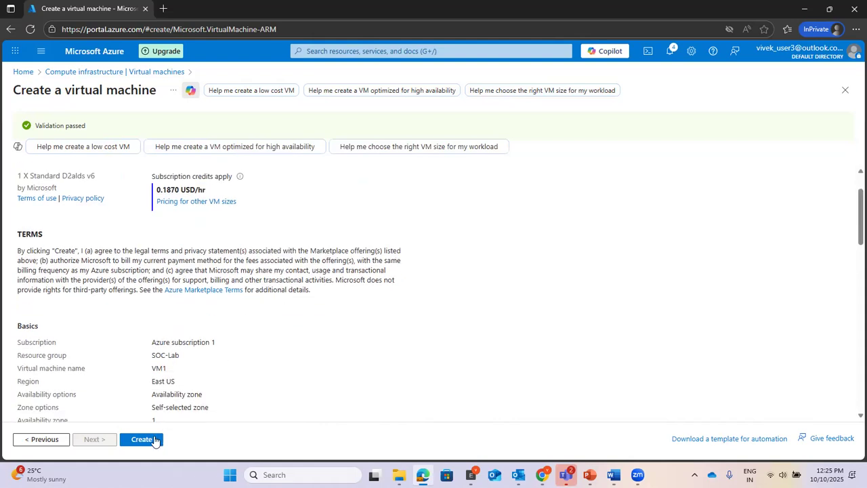
left_click(142, 440)
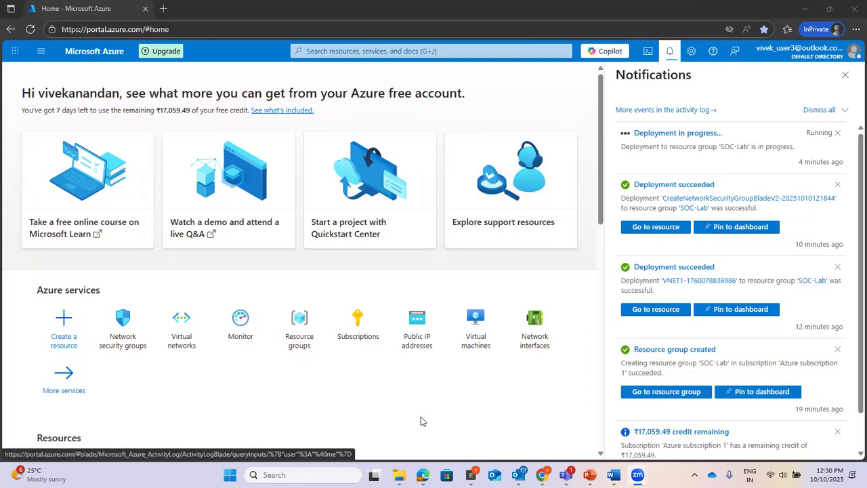
left_click(845, 75)
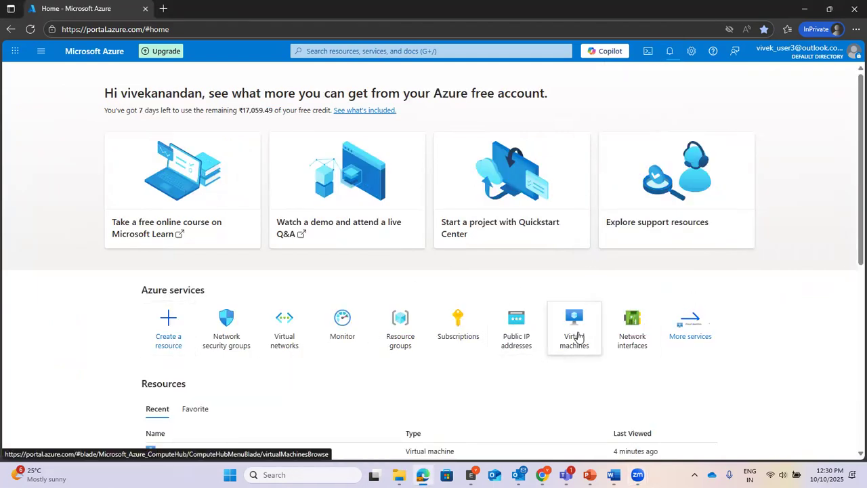
Step: In Virtual machines, confirm VM1 shows Creating and its deployment notification is still running
left_click(577, 334)
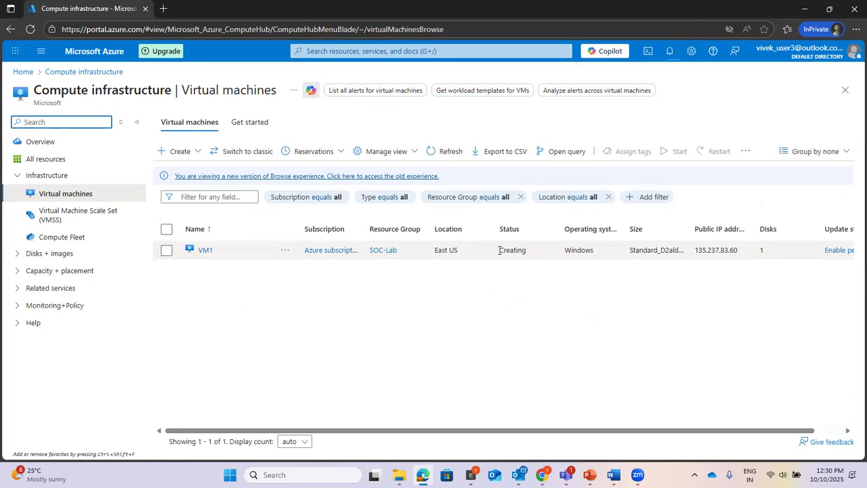
left_click_drag(500, 250, 527, 250)
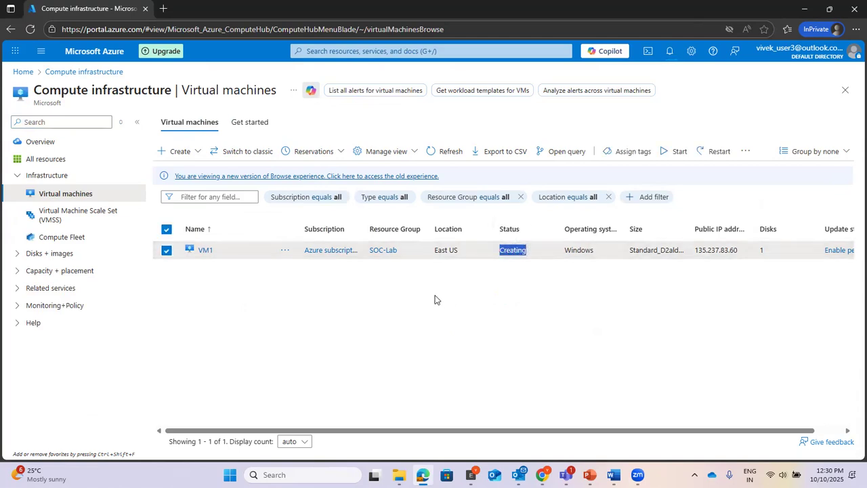
left_click(669, 51)
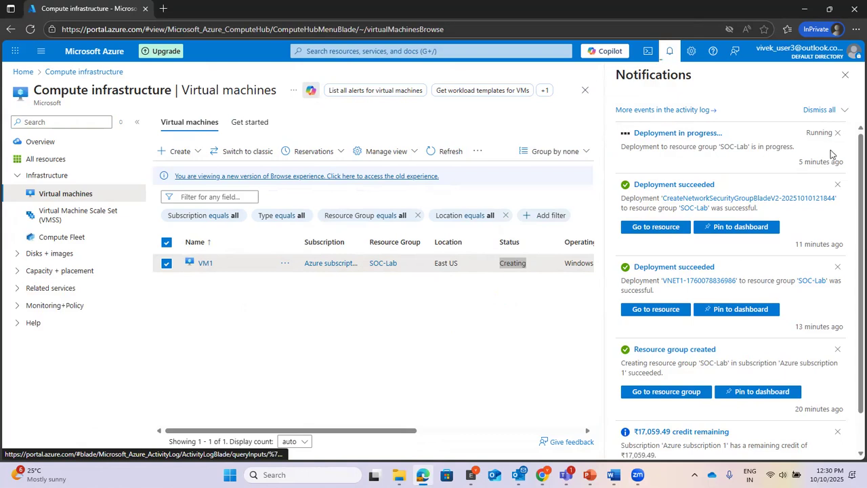
left_click_drag(798, 161, 844, 162)
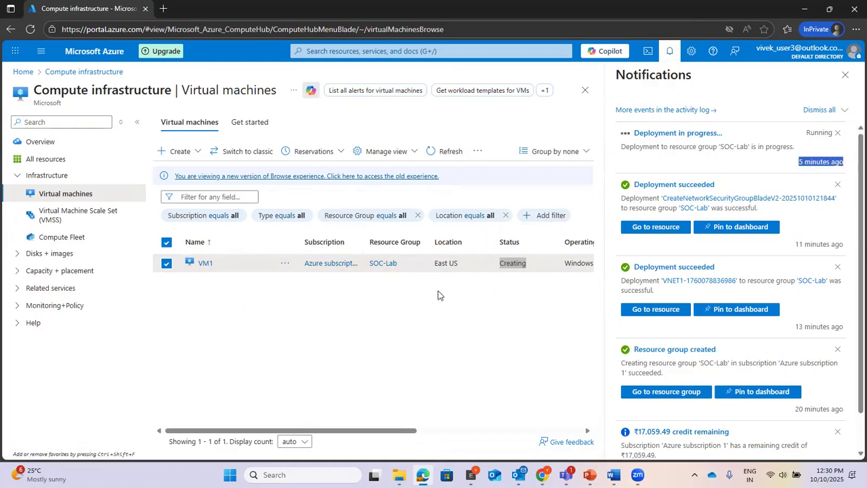
left_click(446, 319)
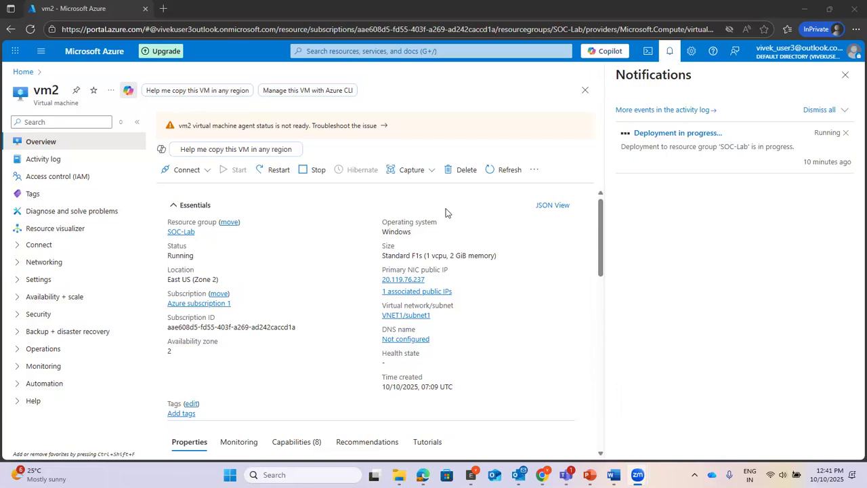
Step: Open vm2's overview from the Virtual machines list, expanded to full width
left_click(362, 53)
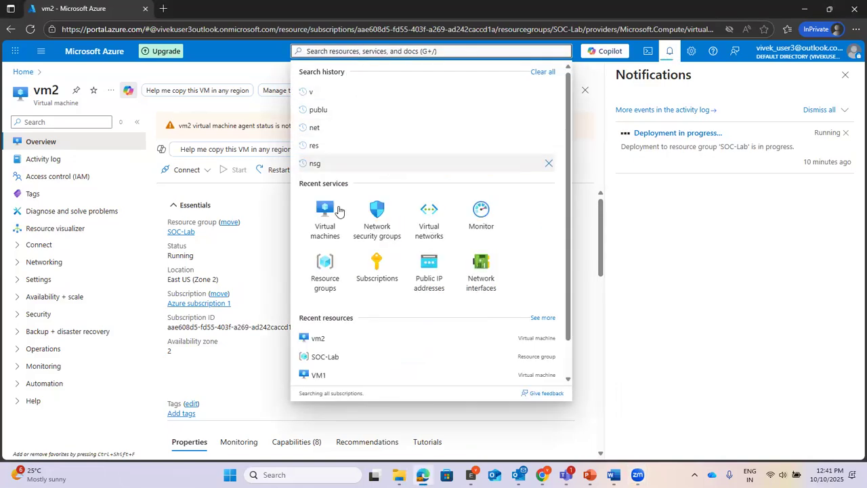
left_click(326, 221)
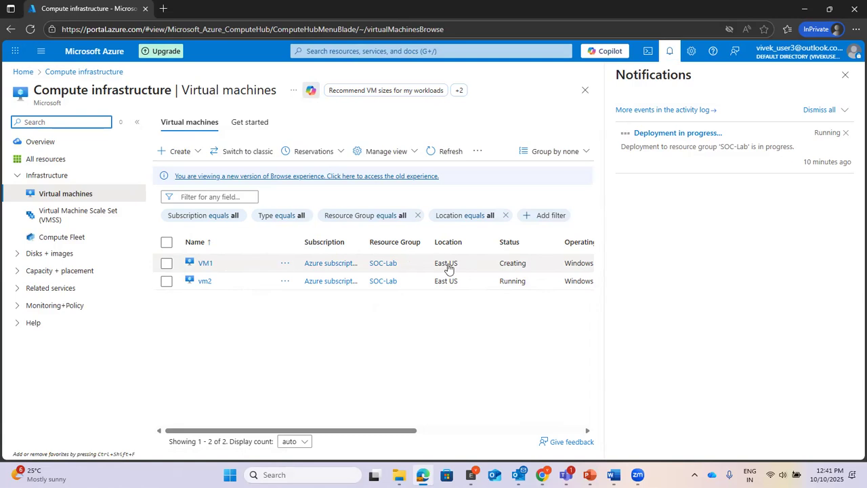
left_click(206, 283)
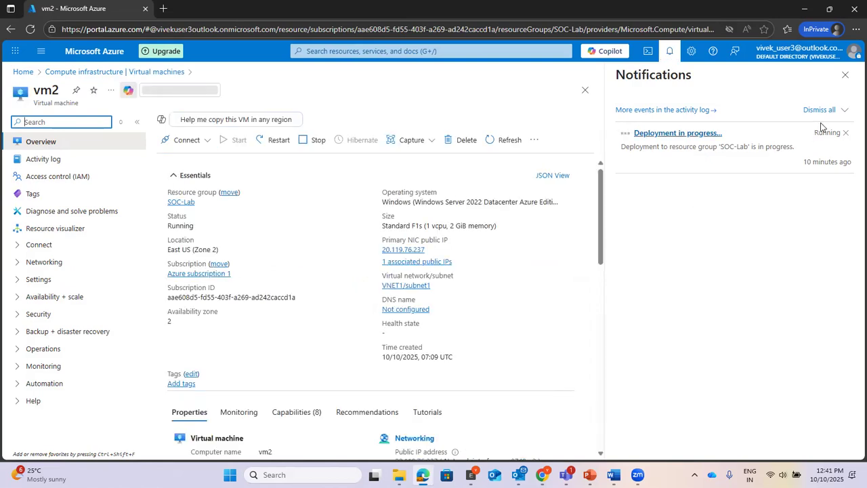
left_click(844, 74)
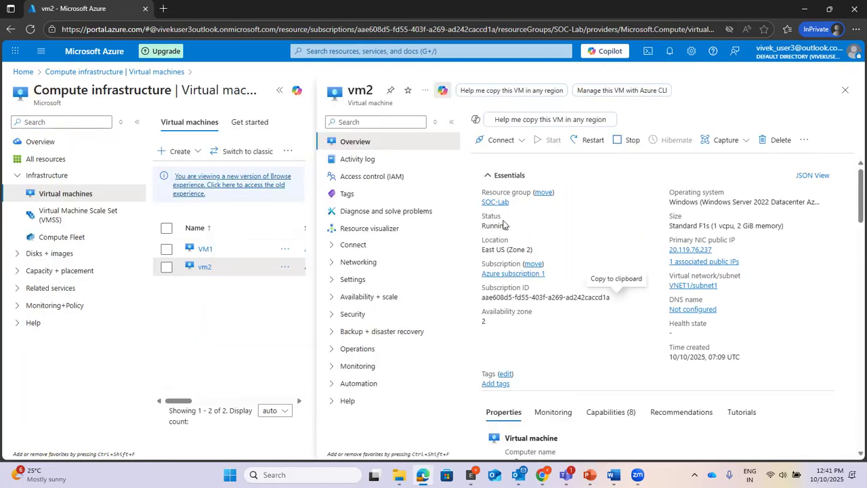
left_click(280, 90)
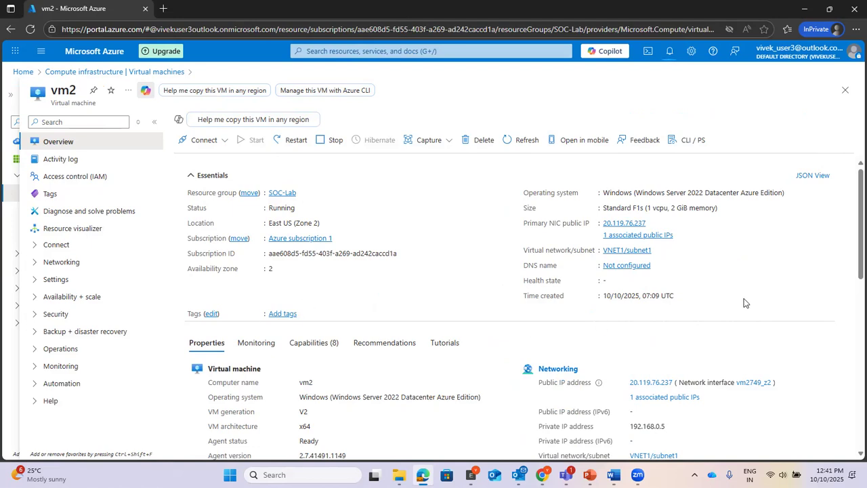
Step: Copy vm2's Primary NIC public IP 20.119.76.237 to the clipboard
scroll(744, 302, "down", 1)
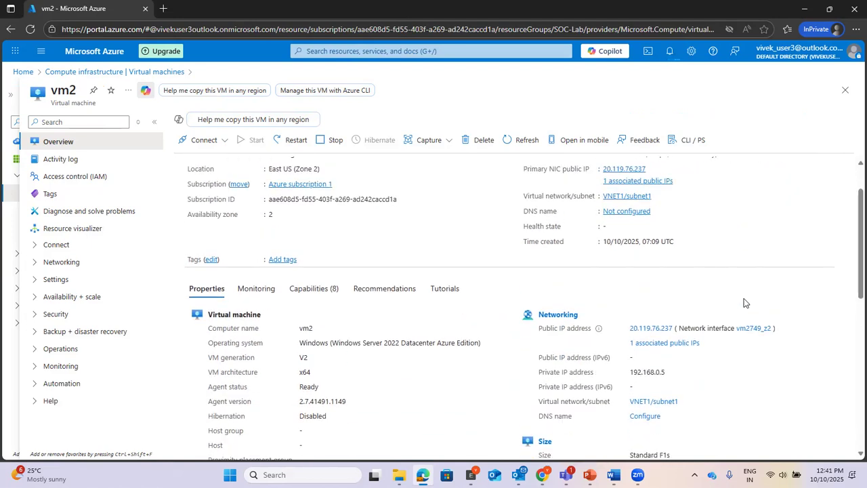
scroll(744, 303, "down", 1)
left_click_drag(670, 318, 628, 319)
scroll(770, 331, "up", 2)
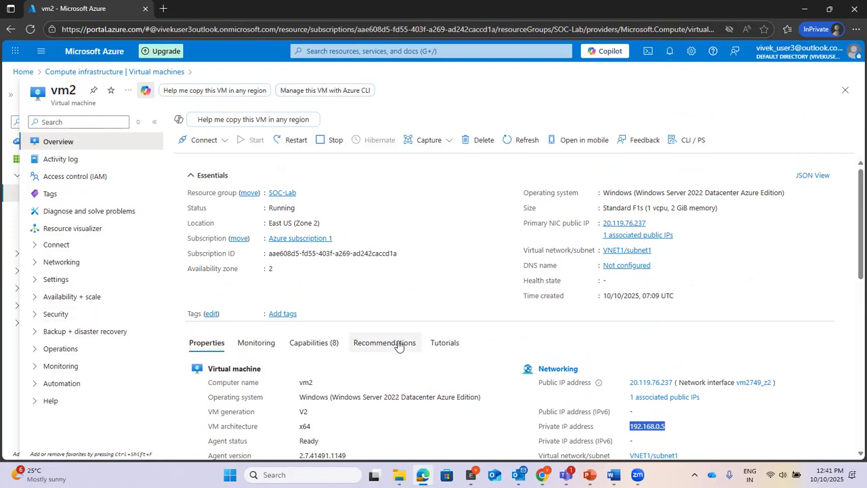
left_click(653, 224)
left_click(268, 475)
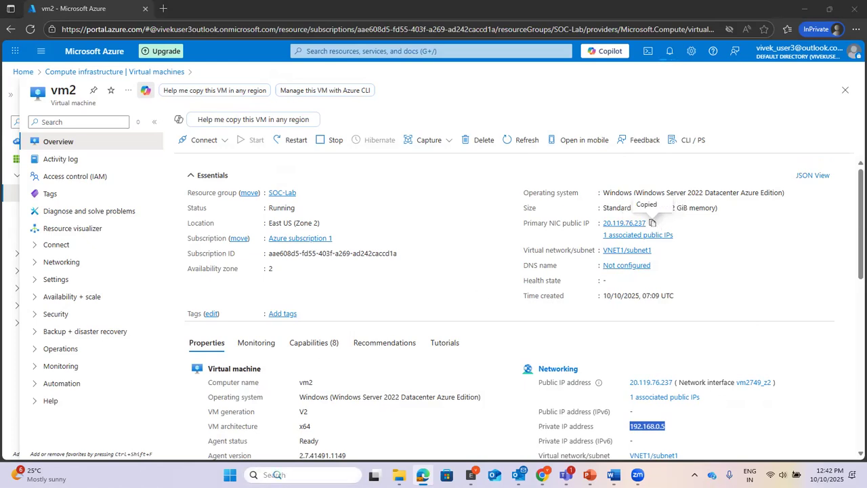
Step: Attempt a Remote Desktop connection to 20.119.76.237, dismiss the failure, and close the client
left_click(343, 232)
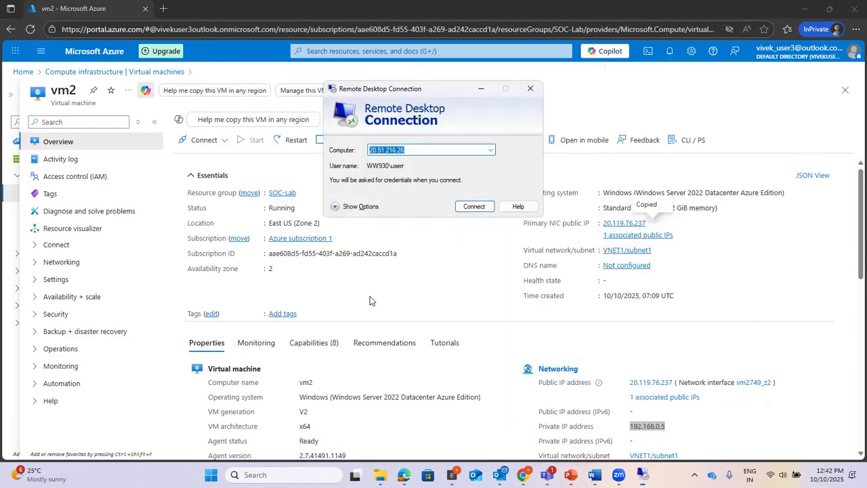
key("ctrl+v")
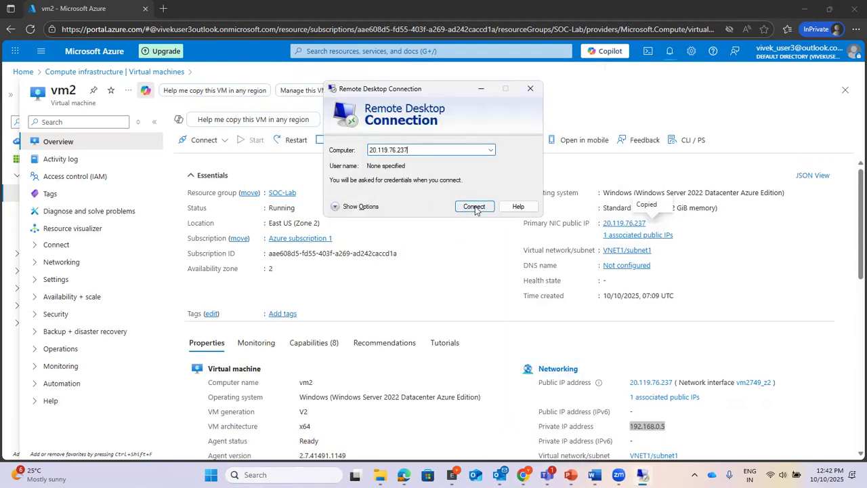
left_click(474, 206)
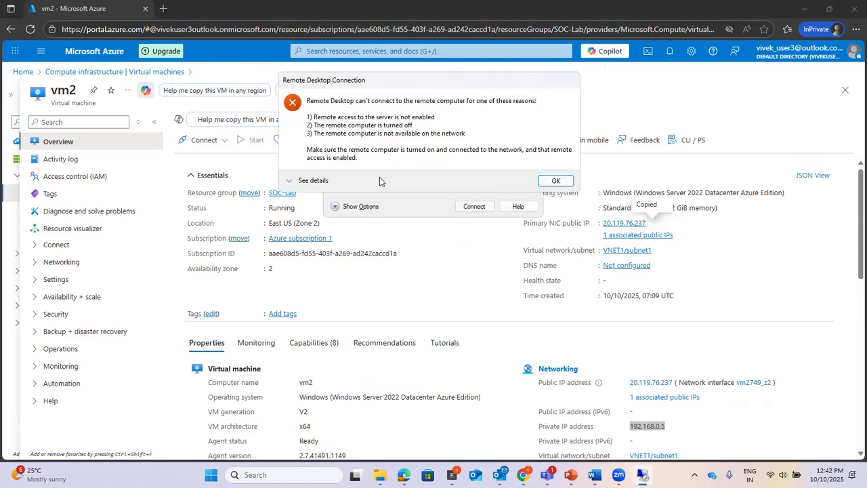
left_click(556, 180)
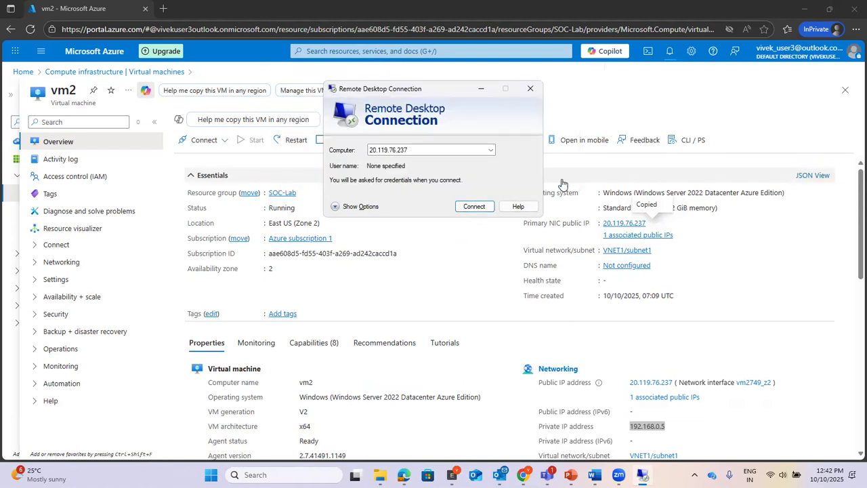
left_click(530, 90)
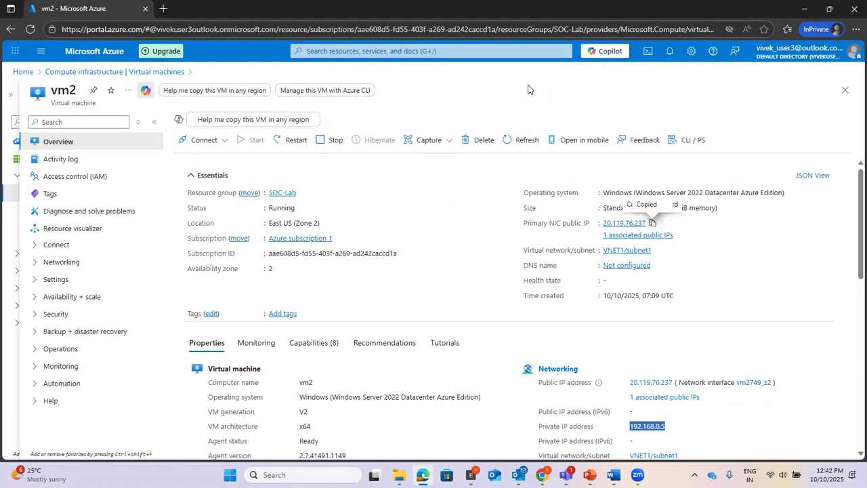
left_click(384, 51)
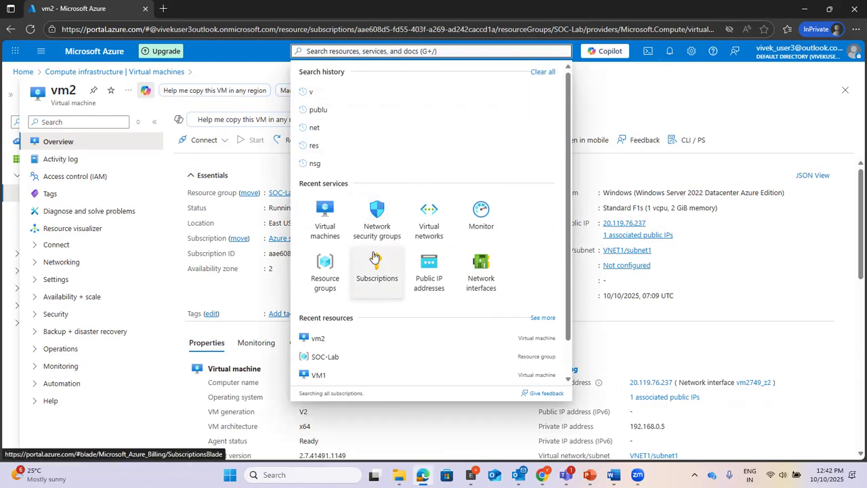
Step: Open NSG1 from Network security groups and view its Inbound security rules
left_click(376, 221)
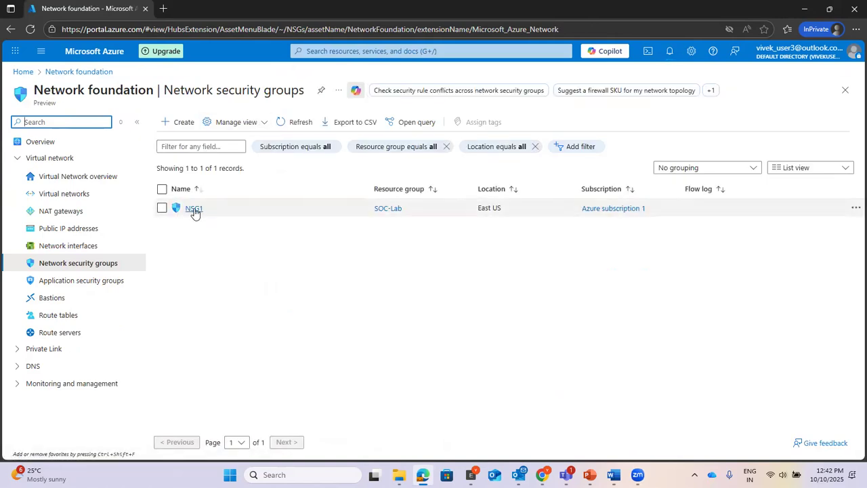
left_click(194, 208)
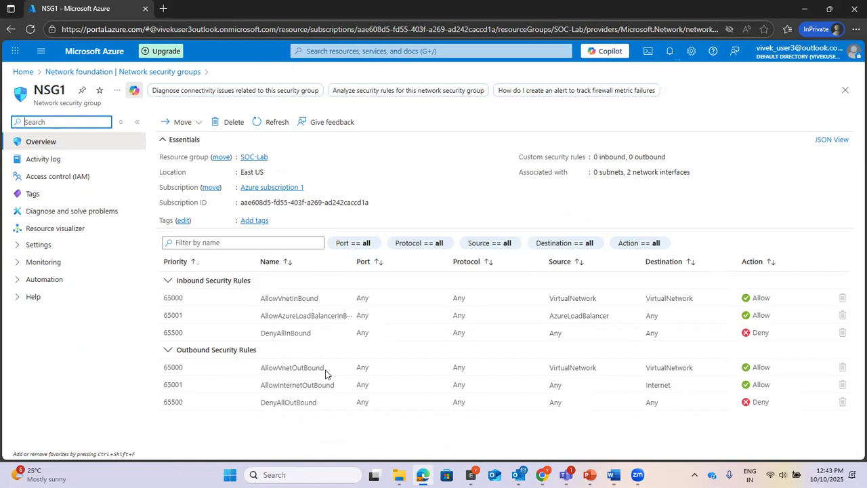
left_click(17, 247)
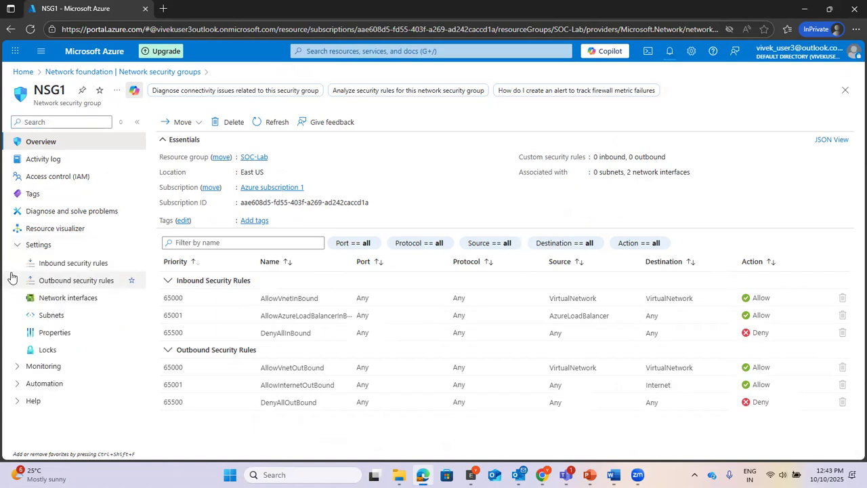
left_click(67, 264)
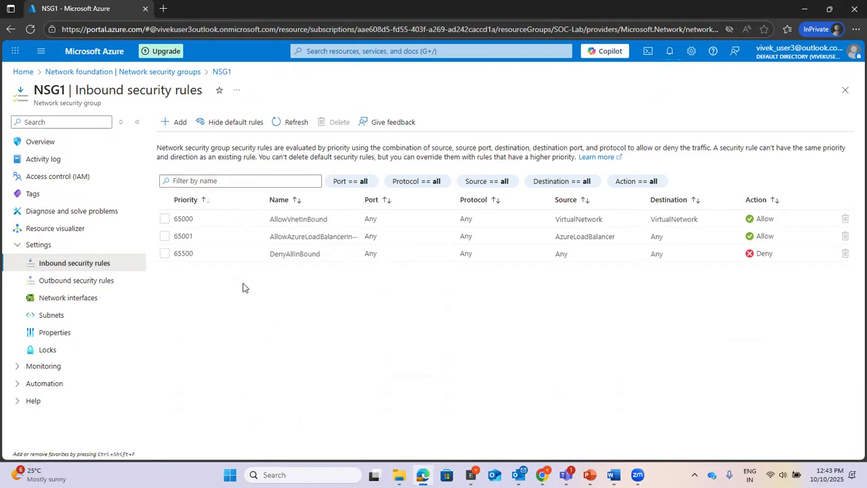
Step: Start a new inbound rule with destination Any, service Custom and destination port range *
left_click(175, 122)
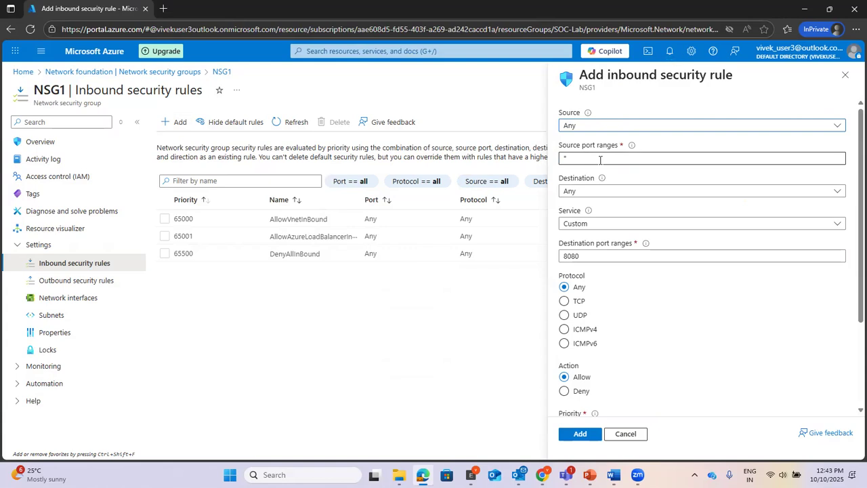
left_click(588, 191)
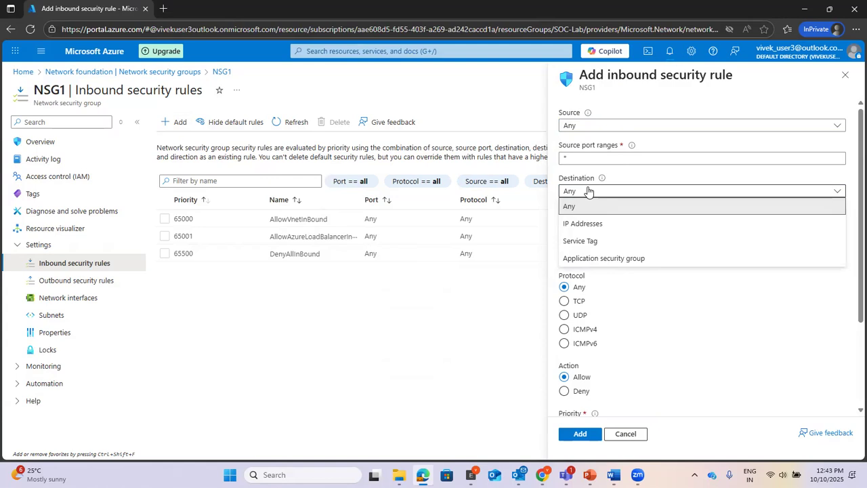
left_click(596, 207)
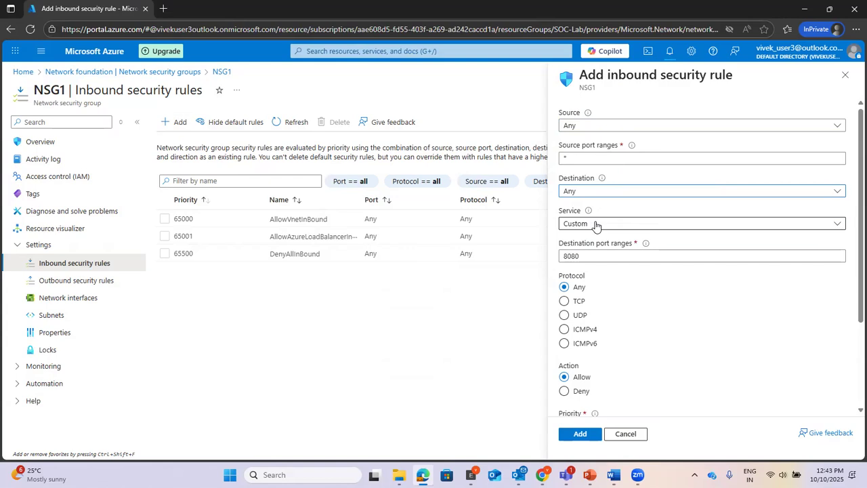
left_click(598, 224)
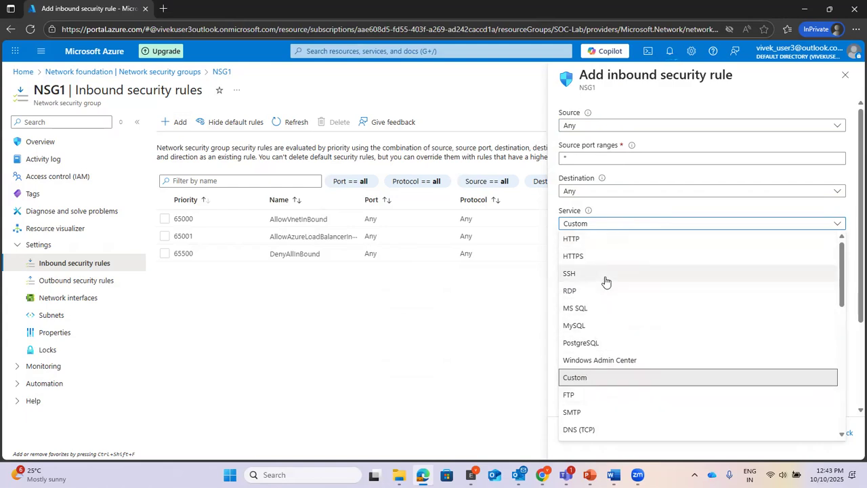
scroll(606, 281, "down", 3)
scroll(606, 281, "up", 3)
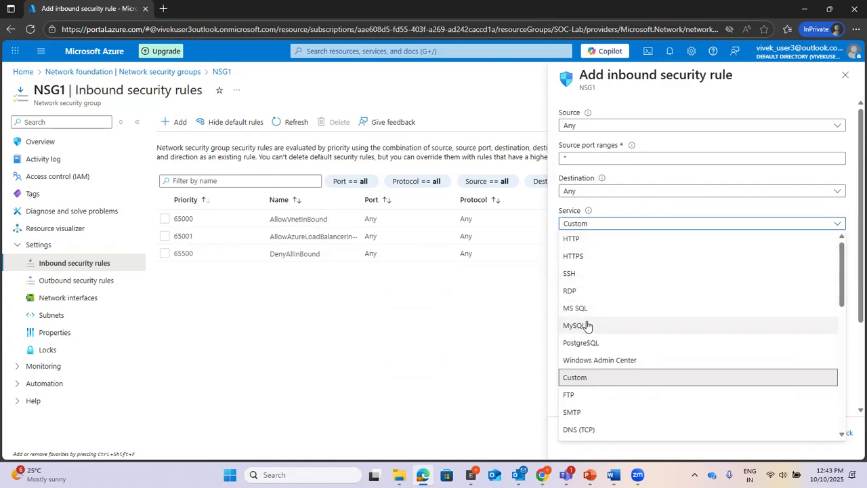
scroll(587, 328, "down", 5)
scroll(587, 327, "up", 5)
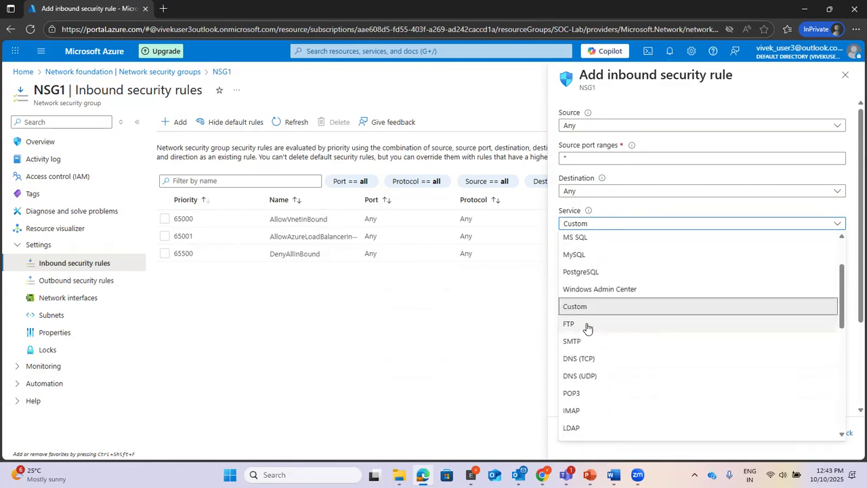
left_click(471, 331)
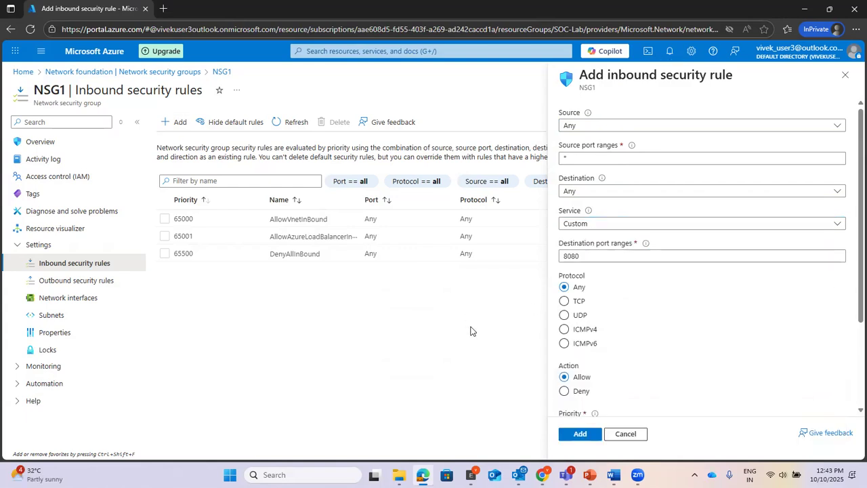
left_click(607, 255)
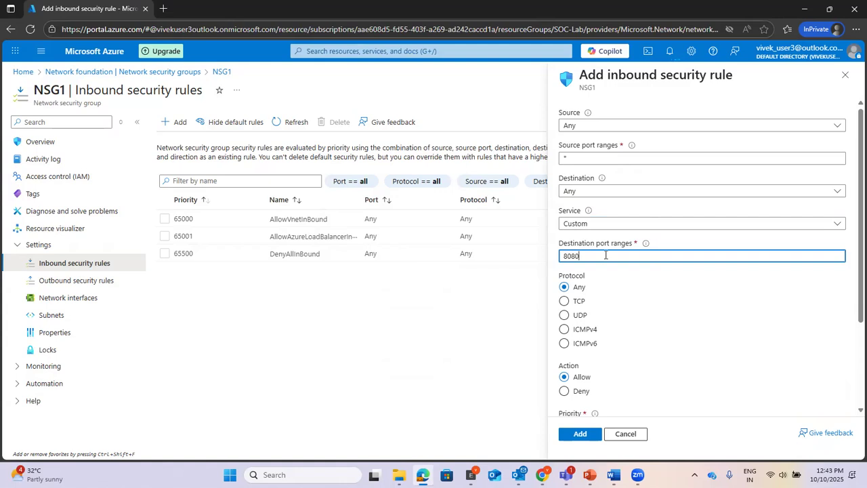
left_click_drag(610, 252, 544, 250)
type("*")
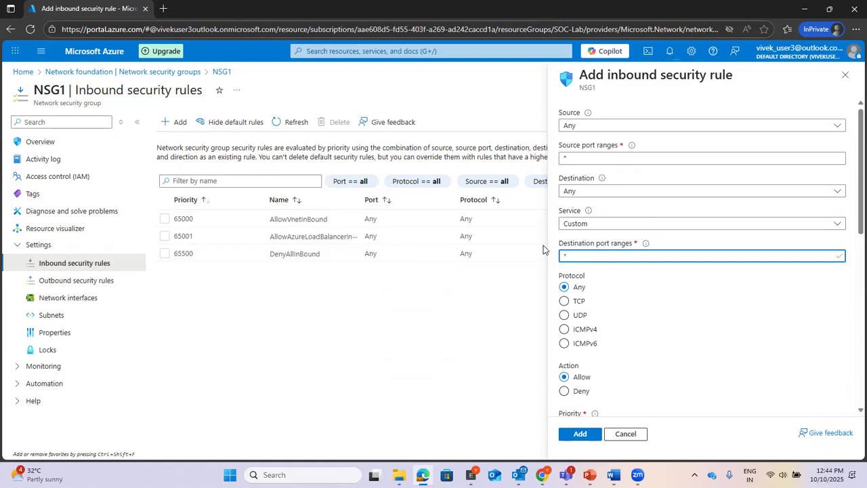
left_click(736, 350)
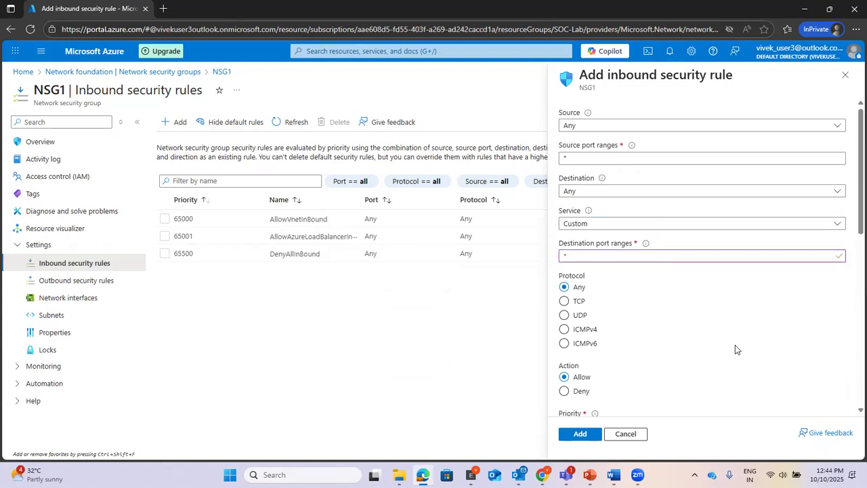
Step: Try the RDP (3389) and SSH (22) service presets, then return the service to Custom
left_click(609, 223)
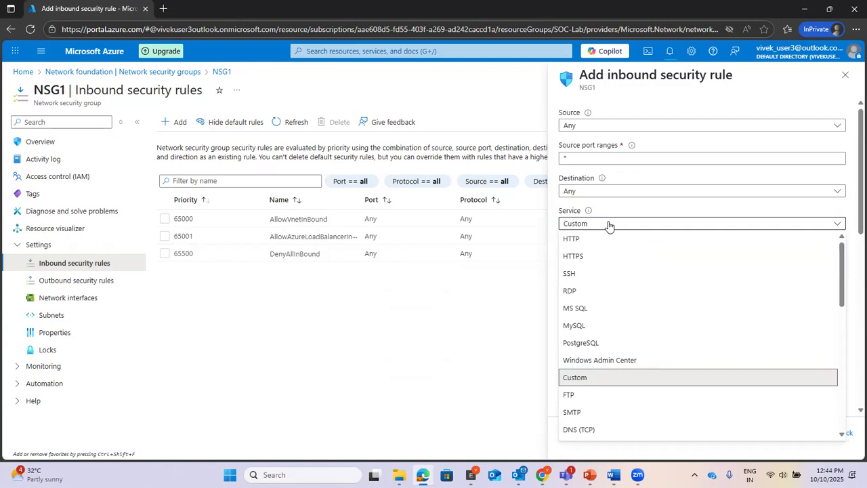
left_click(578, 379)
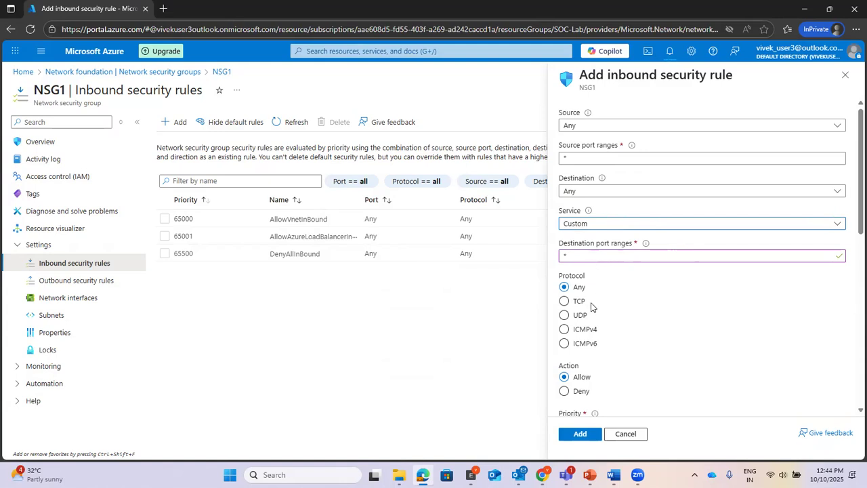
left_click(629, 223)
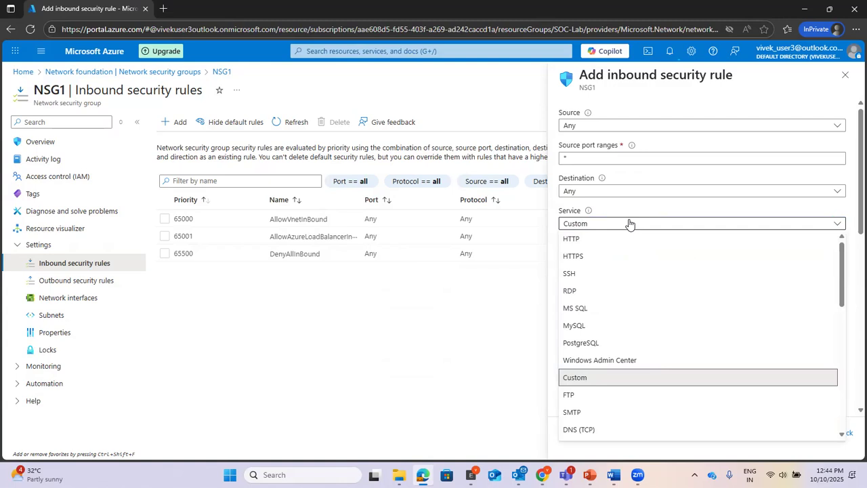
left_click(590, 292)
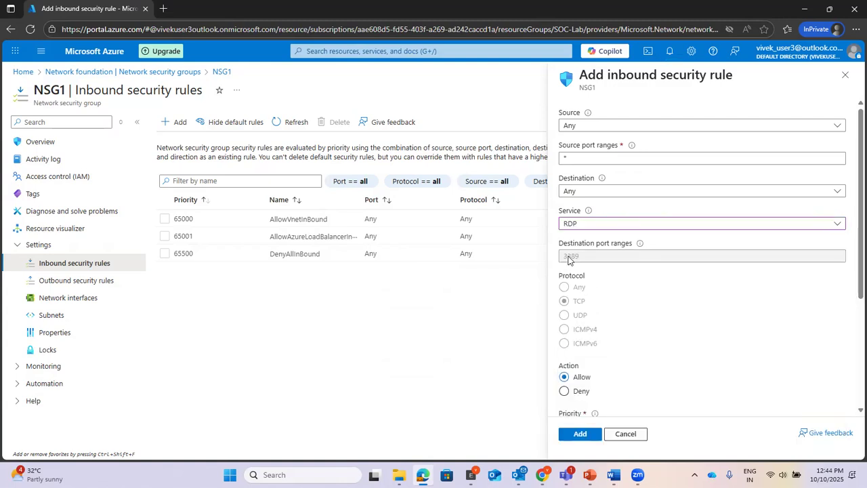
left_click(596, 224)
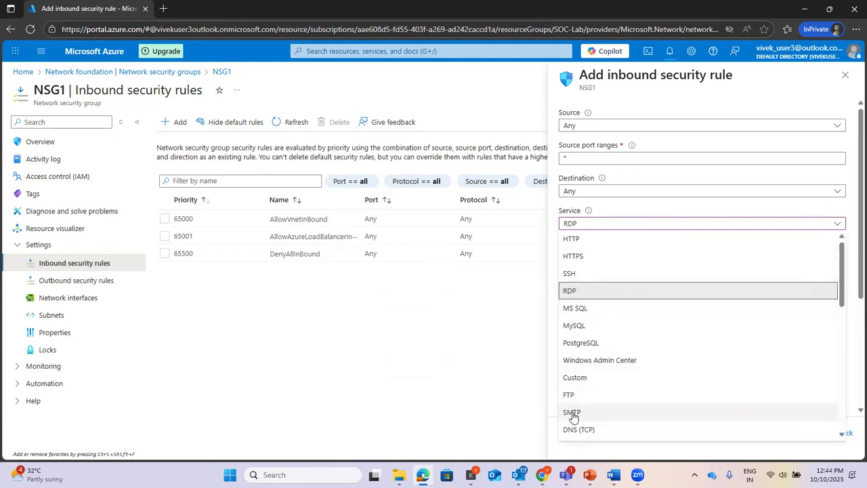
left_click(584, 273)
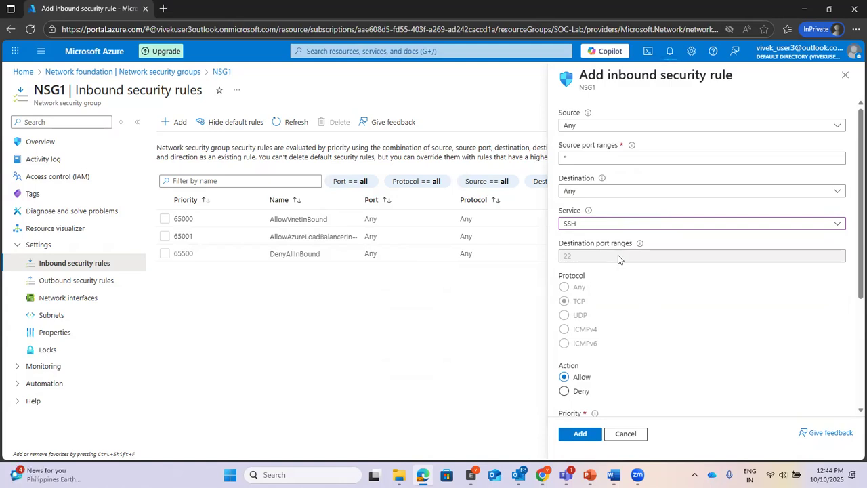
left_click(624, 226)
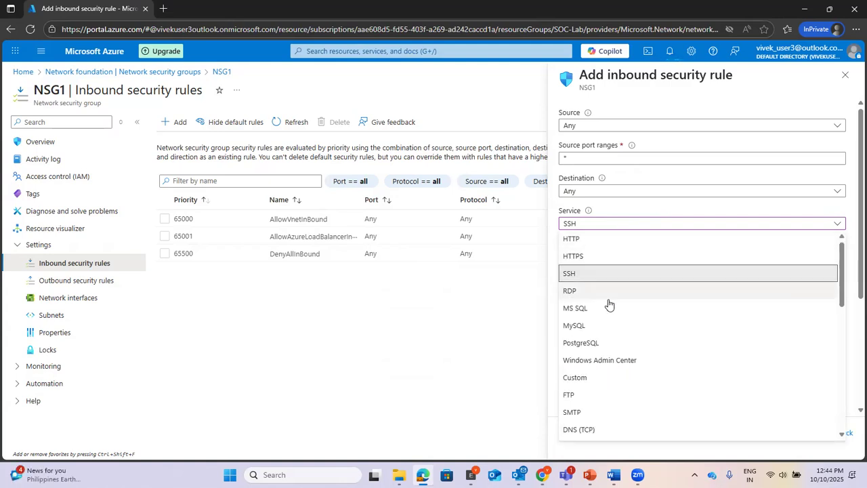
scroll(610, 328, "down", 3)
scroll(610, 328, "down", 4)
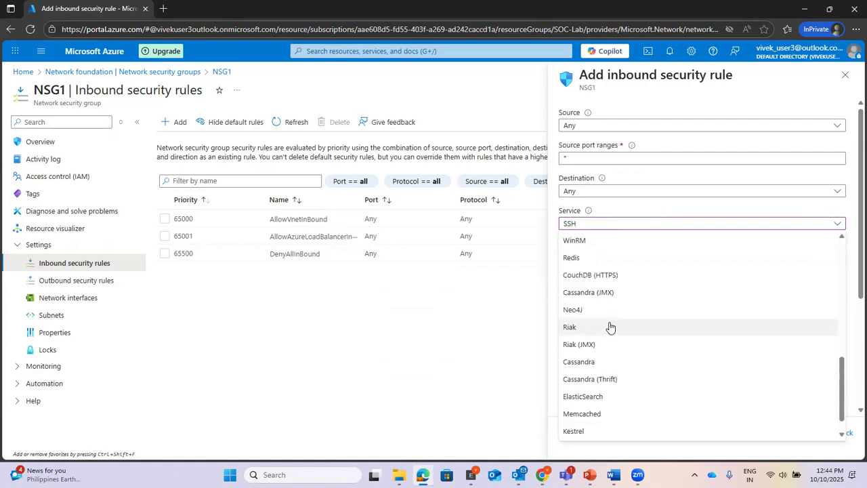
scroll(610, 327, "up", 8)
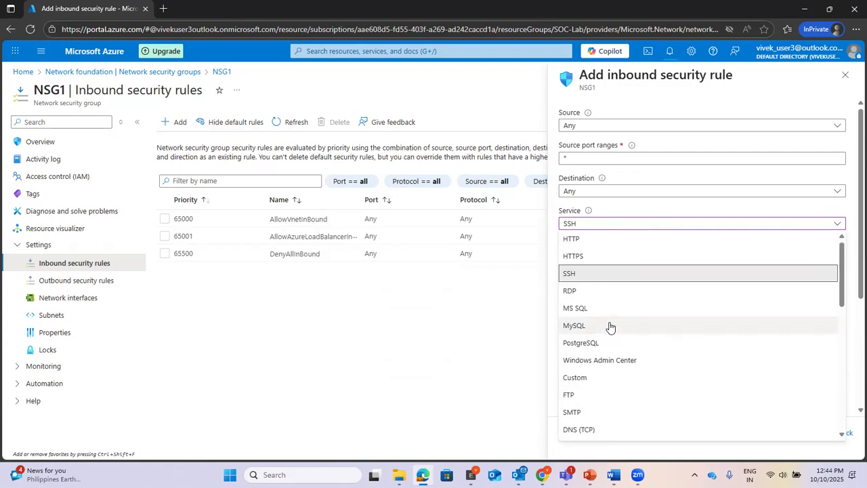
scroll(610, 327, "down", 1)
left_click(609, 325)
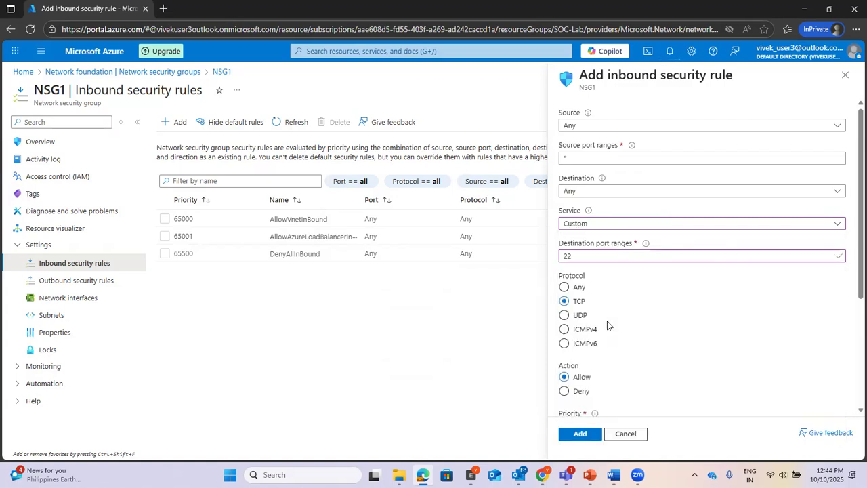
Step: Set destination port *, protocol Any, name the rule 'allow' with priority 100, and add it
left_click_drag(601, 260, 535, 257)
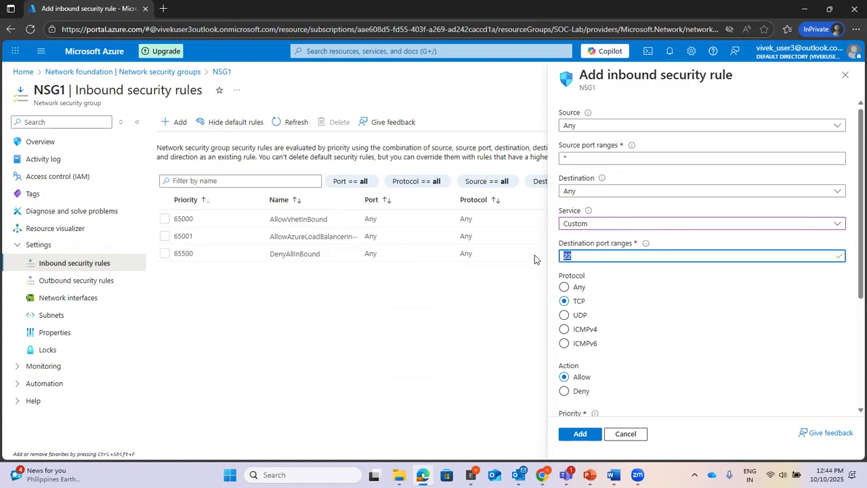
type("*")
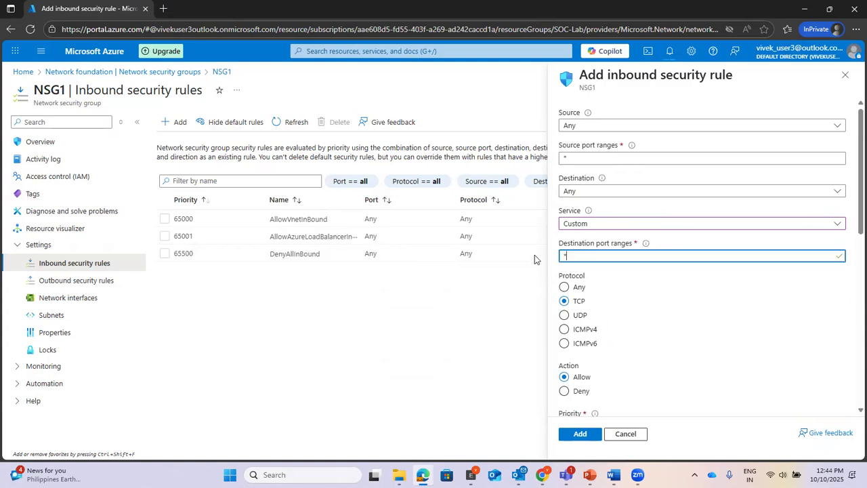
key("BackSpace")
type("8080")
left_click(565, 288)
left_click_drag(625, 255, 540, 252)
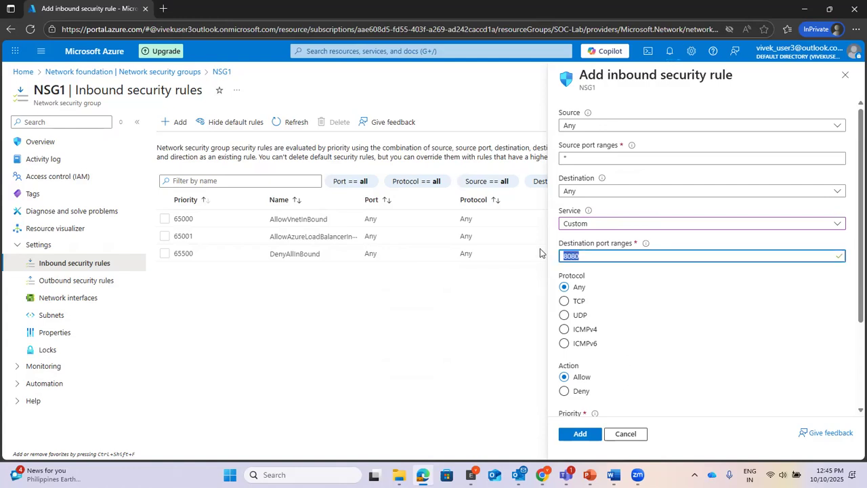
type("*")
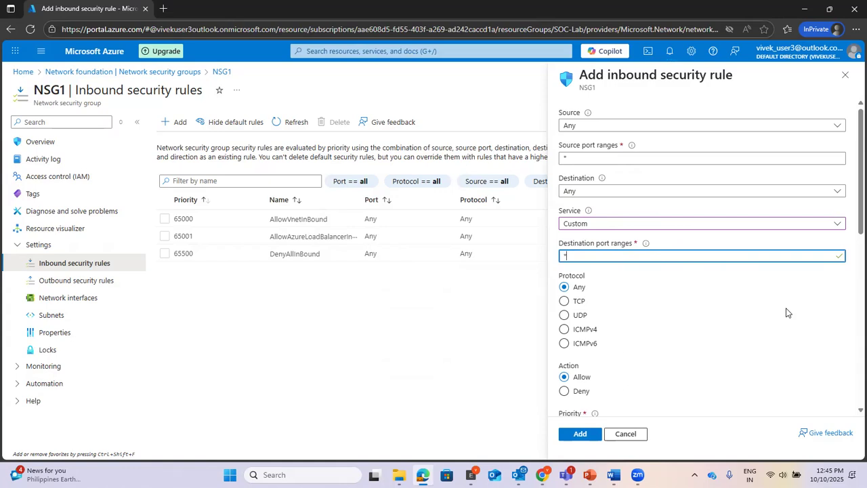
scroll(785, 310, "down", 2)
scroll(786, 307, "down", 1)
left_click(693, 296)
type("allow")
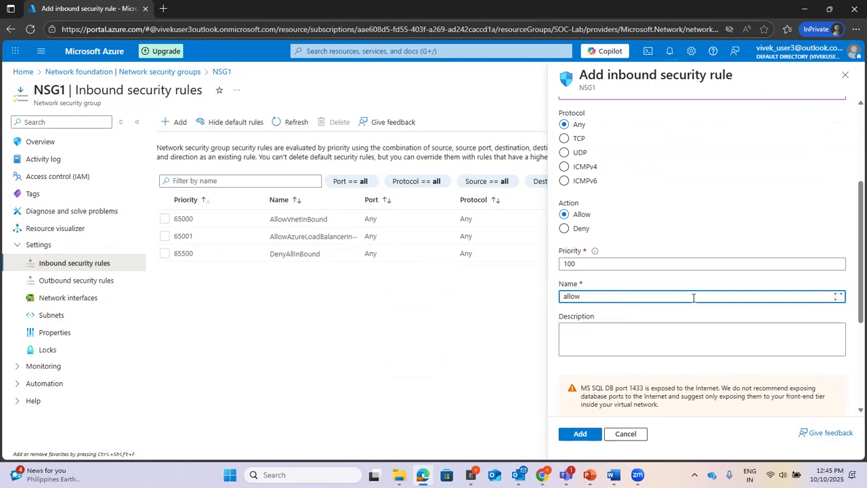
left_click(580, 435)
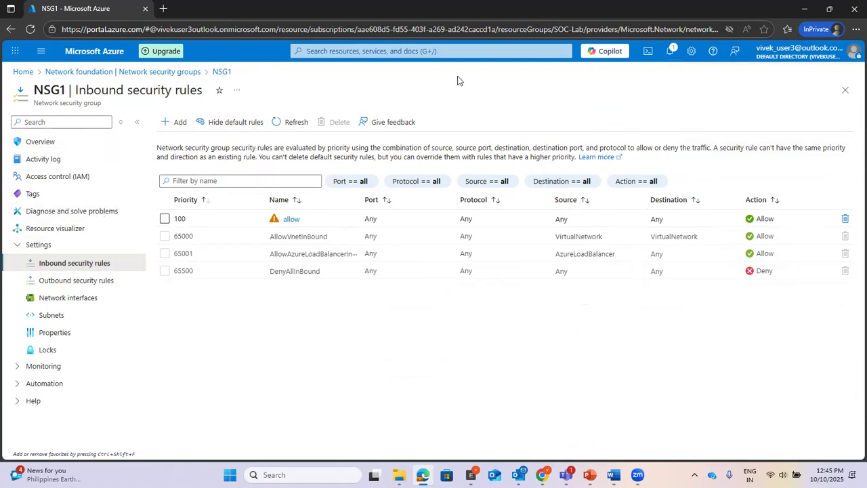
Step: Back in the Virtual machines list, select vm2's public IP 20.119.76.237 for copying
left_click(318, 46)
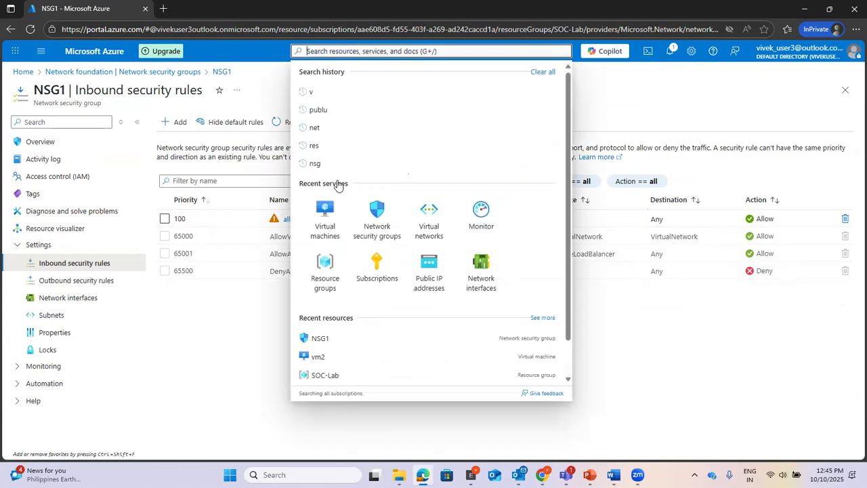
left_click(329, 224)
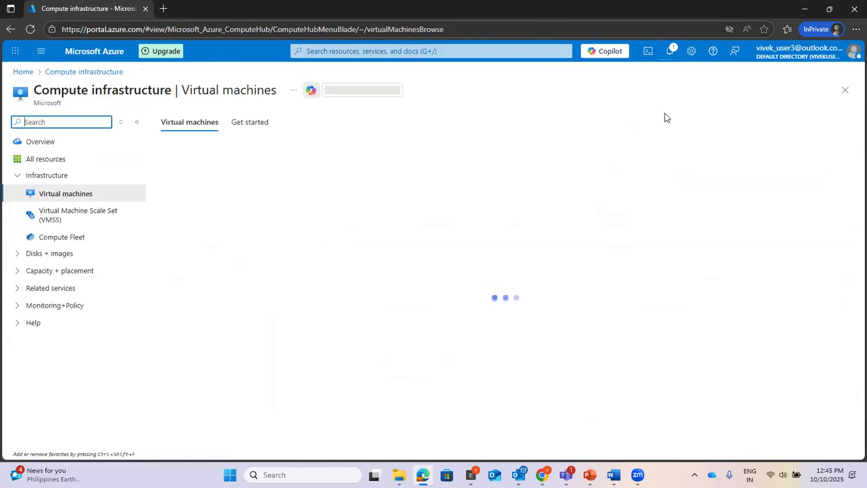
left_click(670, 51)
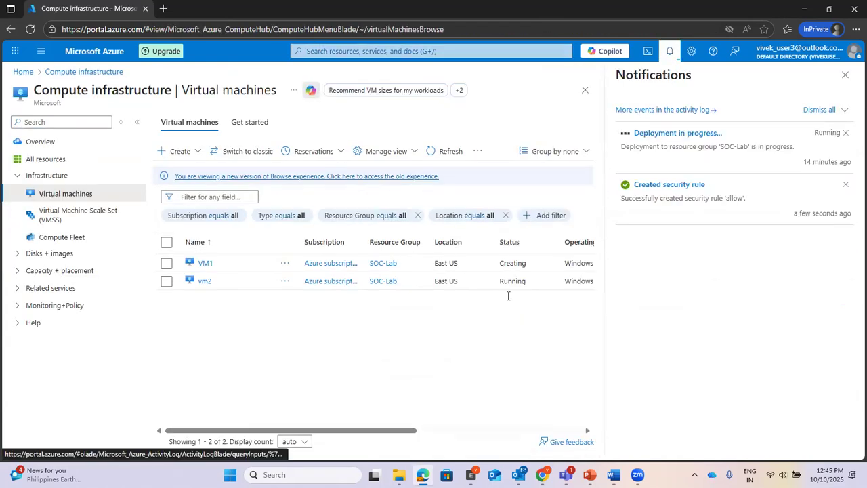
left_click(845, 75)
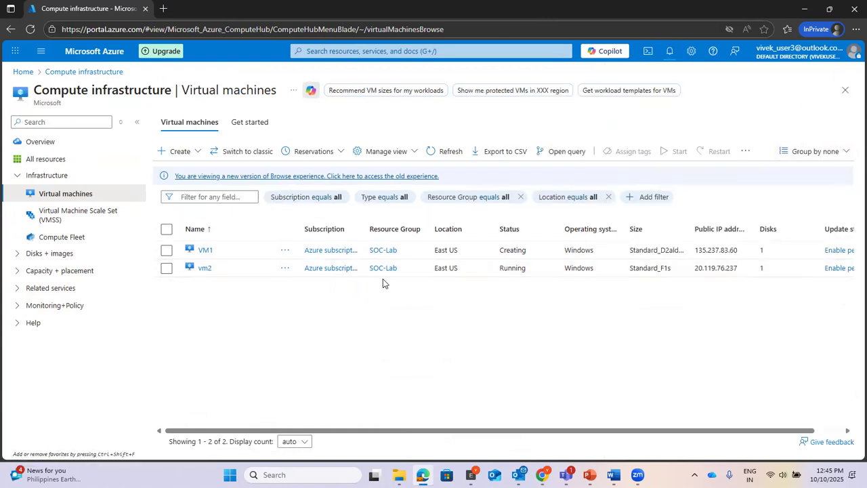
double_click(737, 268)
key("ctrl+c")
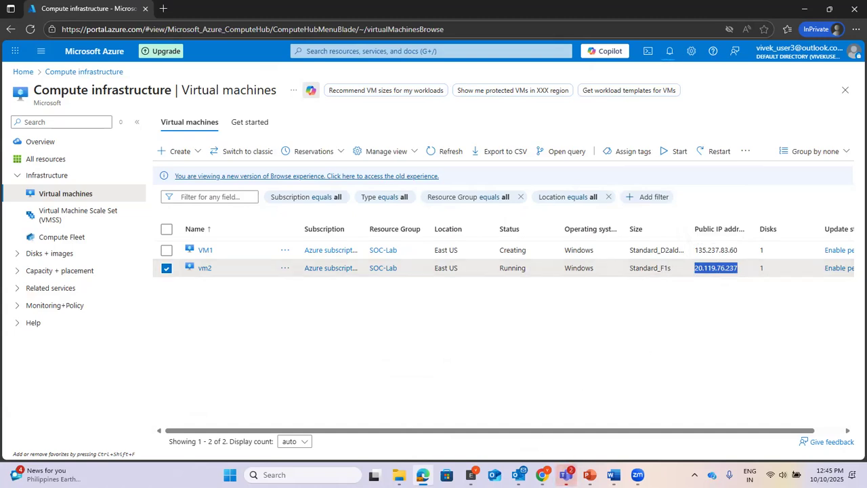
left_click(298, 475)
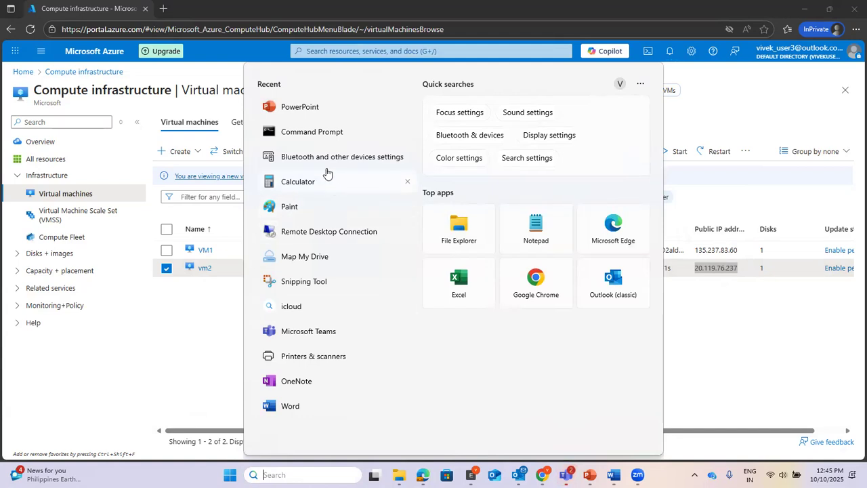
Step: Connect Remote Desktop to 20.119.76.237 and choose to sign in with a different account
left_click(307, 231)
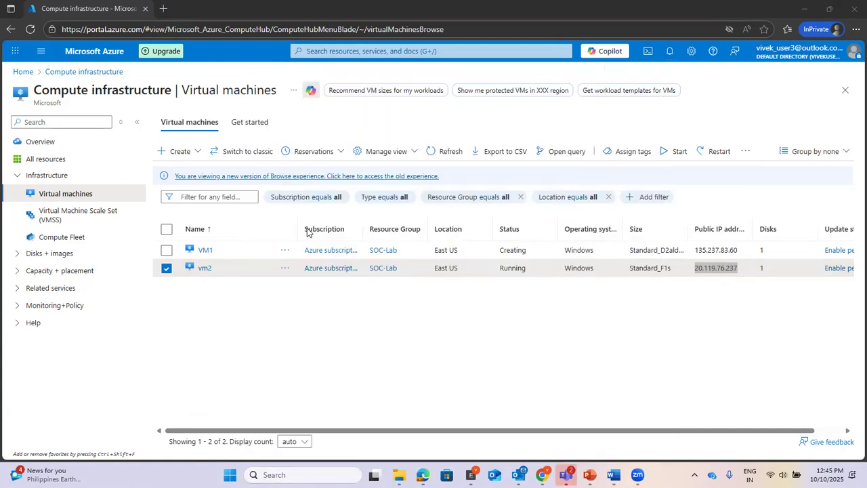
key("ctrl+v")
left_click(474, 206)
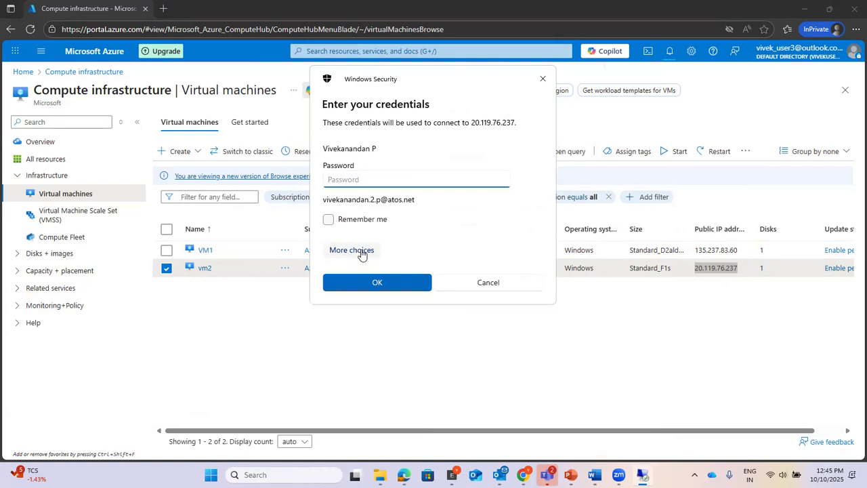
left_click(359, 252)
left_click(387, 355)
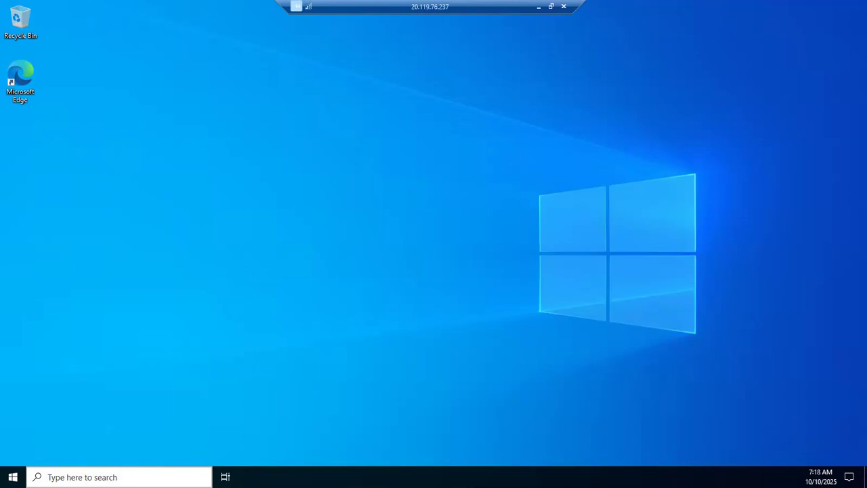
Step: Dismiss the network discoverability prompt and launch Windows PowerShell as administrator on vm2
left_click(85, 477)
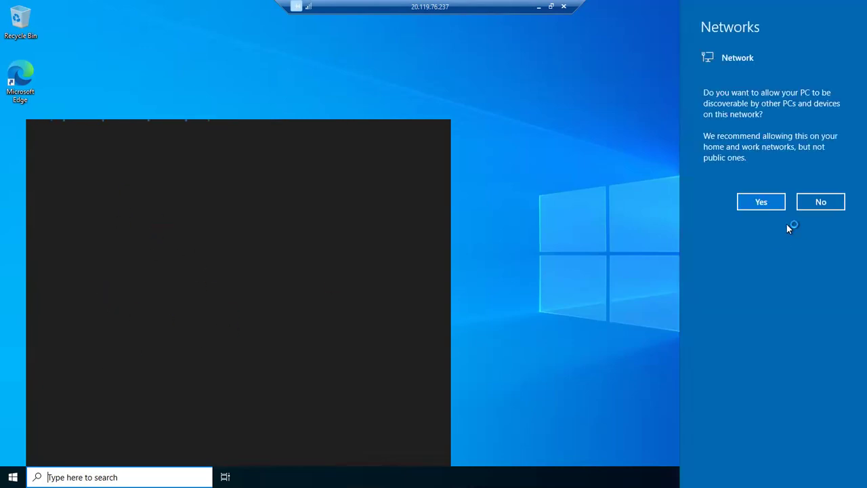
left_click(772, 204)
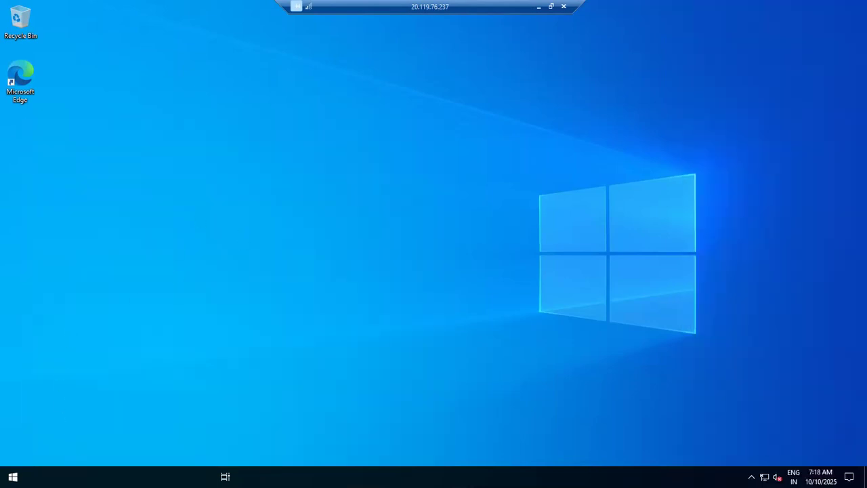
key("super")
type("powershe")
key("BackSpace")
key("BackSpace")
key("BackSpace")
type("sh")
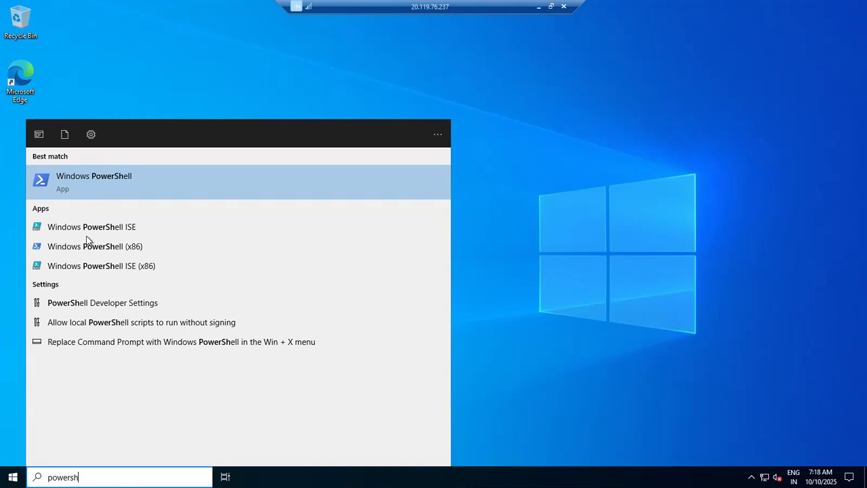
left_click(122, 178)
right_click(124, 180)
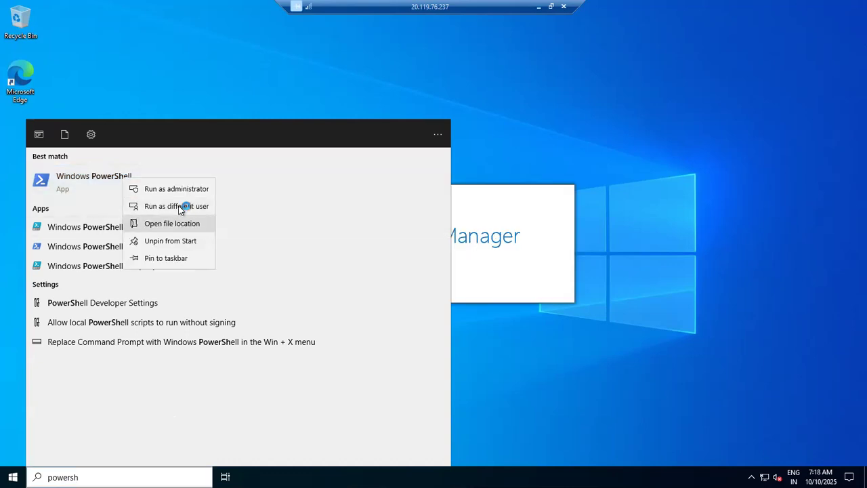
left_click(187, 191)
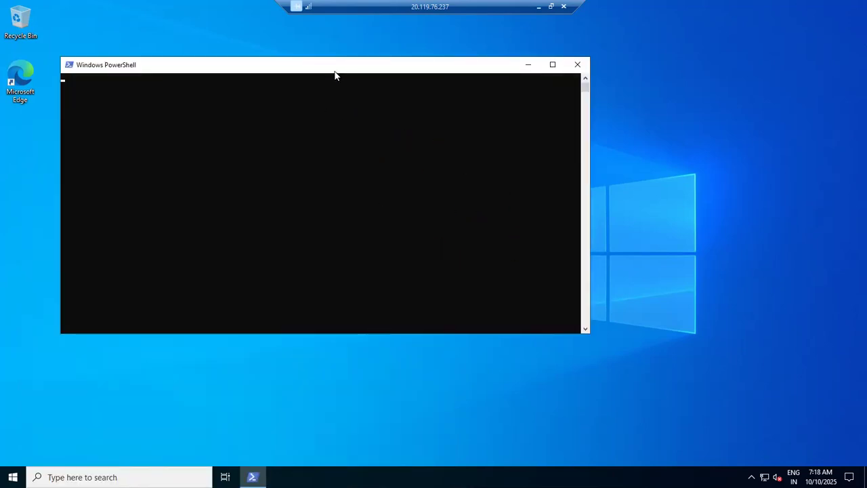
Step: Close Server Manager's Windows Admin Center pop-up and minimize Server Manager
left_click(321, 141)
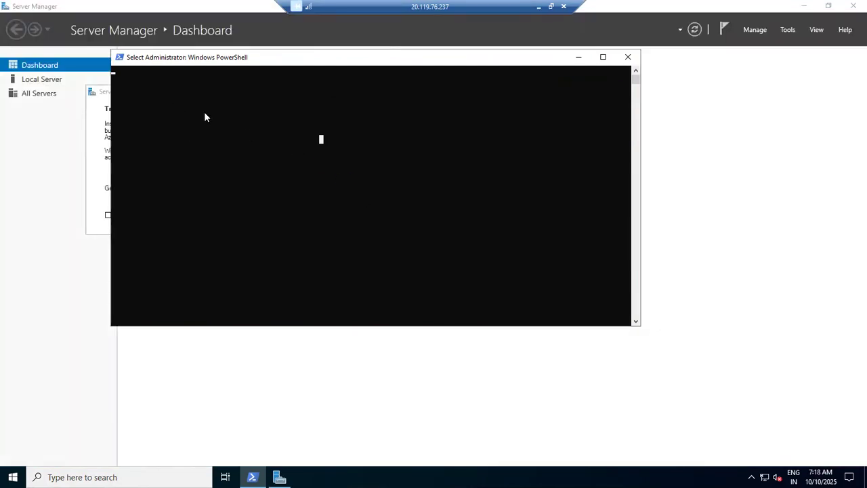
left_click(204, 113)
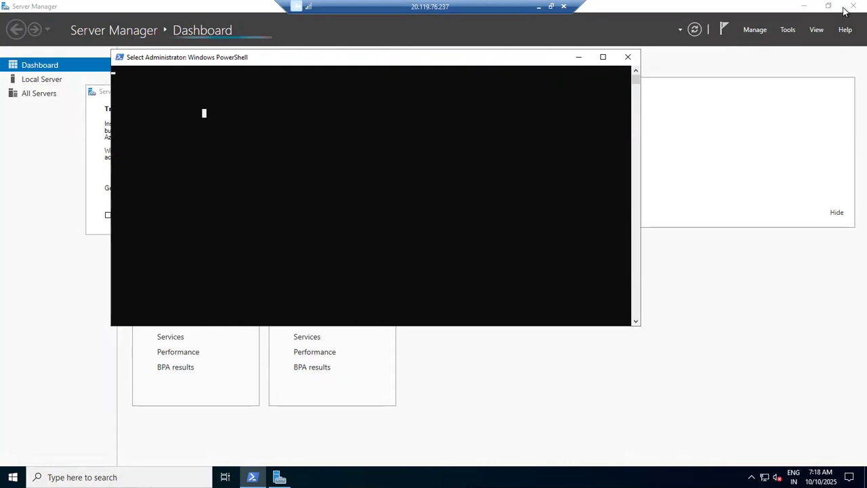
left_click(804, 7)
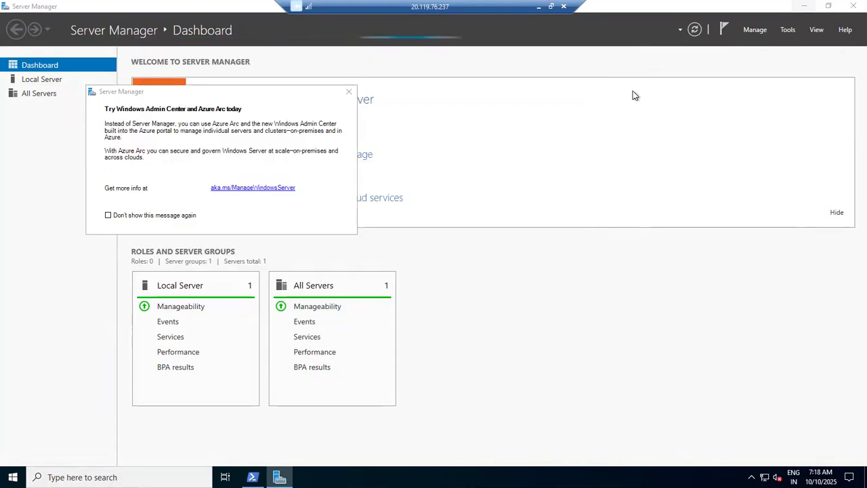
left_click(279, 477)
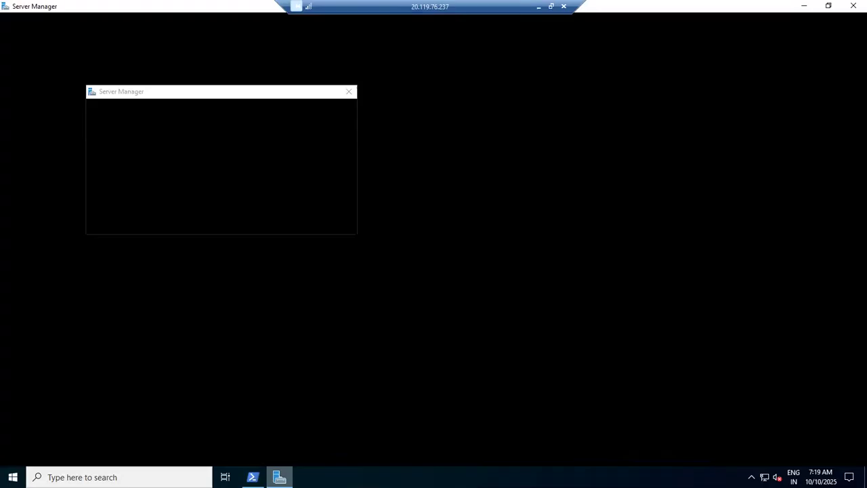
left_click(349, 92)
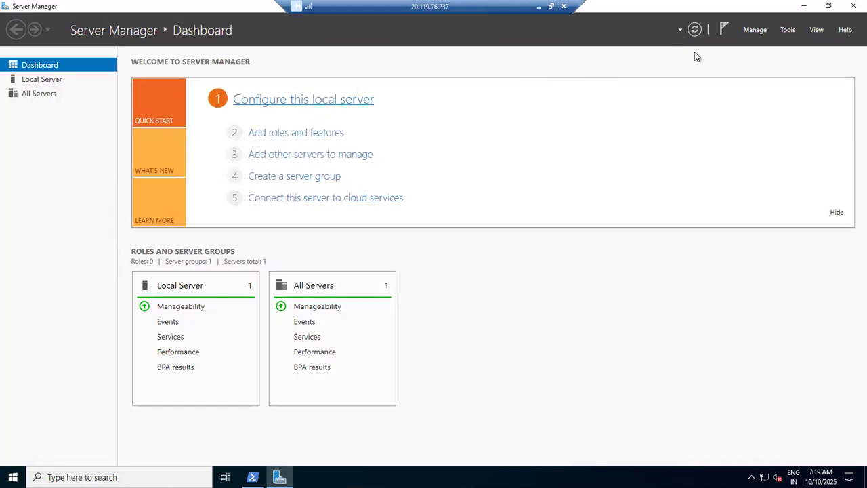
left_click(803, 6)
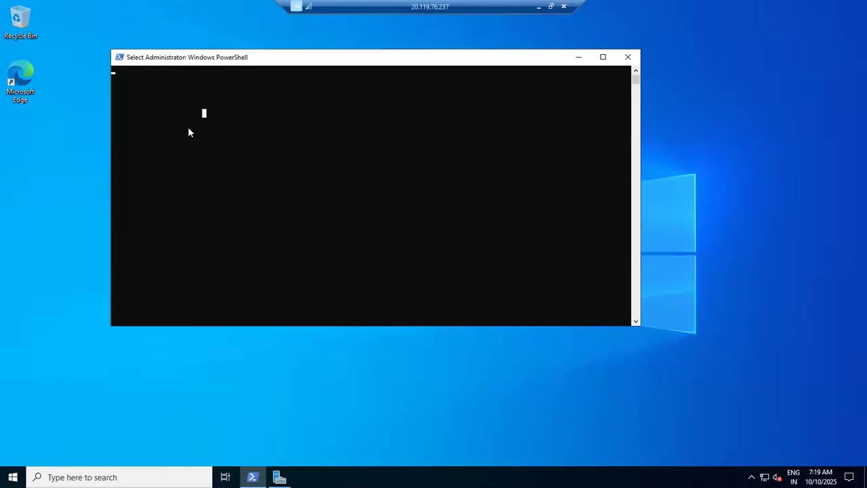
Step: Paste and run Install-WindowsFeature -name Web-Server -IncludeManagementTools in the PowerShell console
left_click_drag(359, 59, 401, 51)
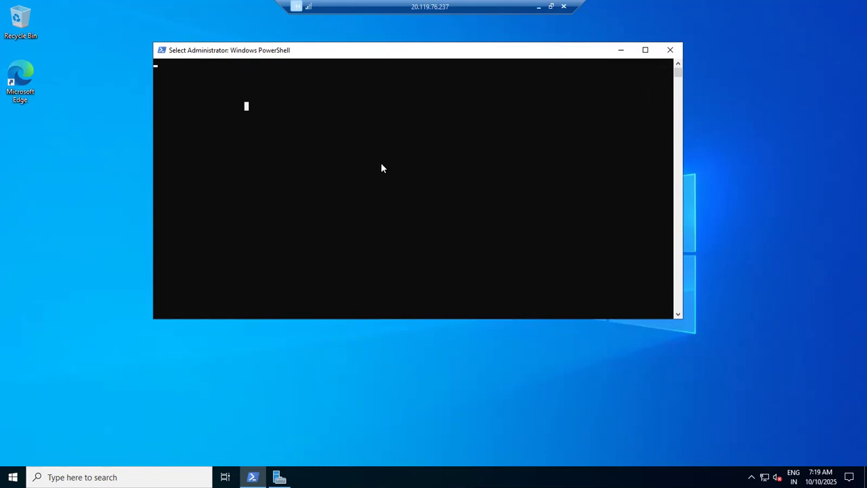
left_click_drag(353, 52, 308, 55)
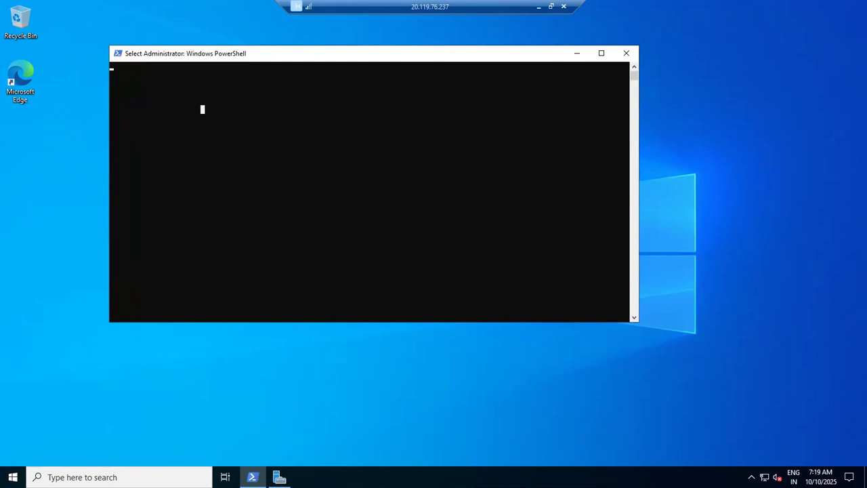
key("Return")
key("Return")
key("Return")
key("Return")
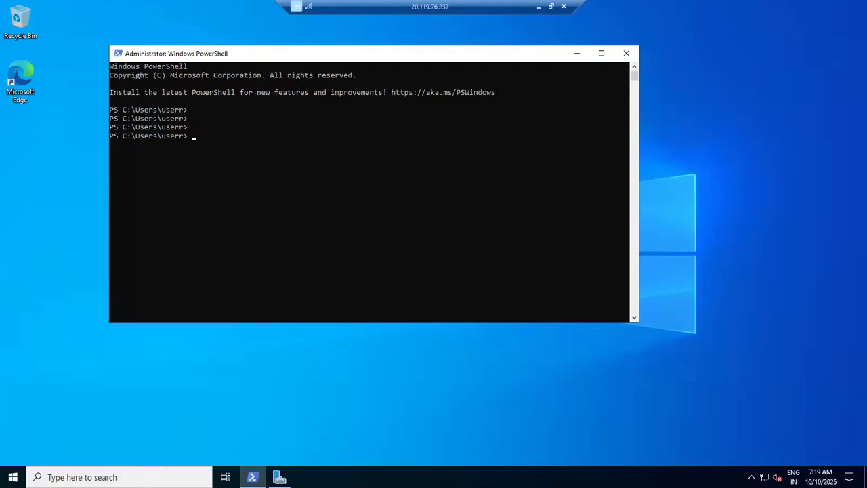
right_click(207, 152)
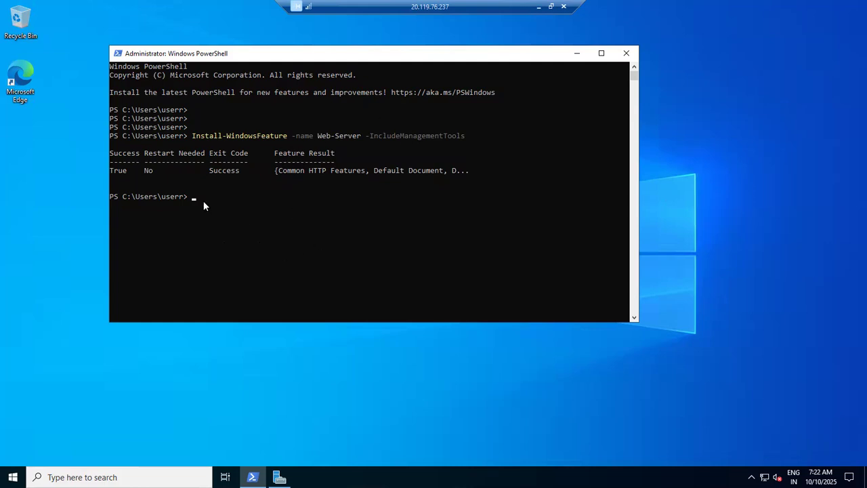
Step: Launch Edge on vm2, confirm both first-run setup screens, and close the extra tab
double_click(24, 79)
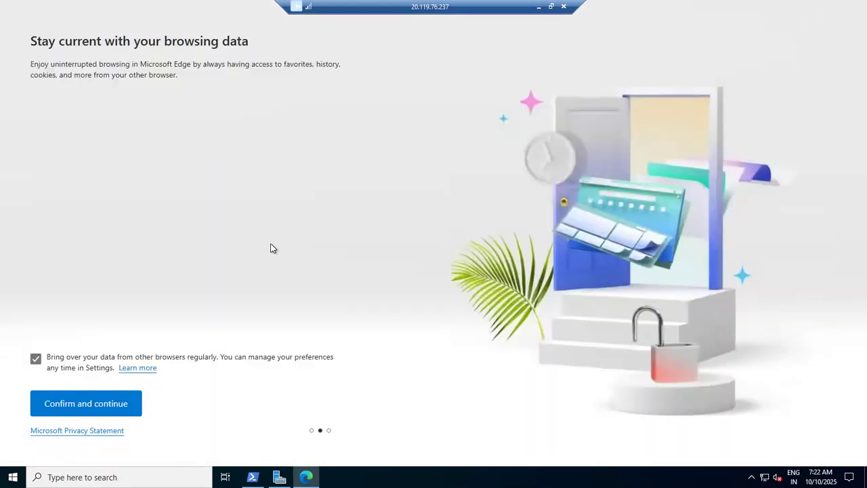
left_click(79, 409)
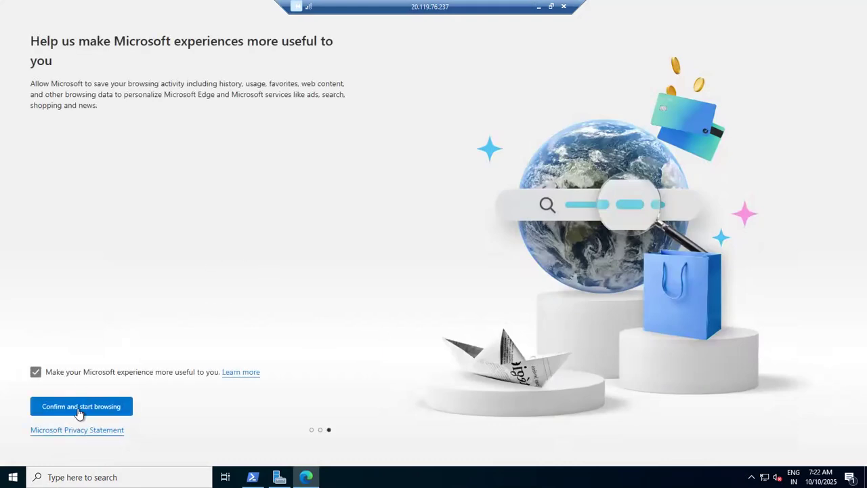
left_click(80, 410)
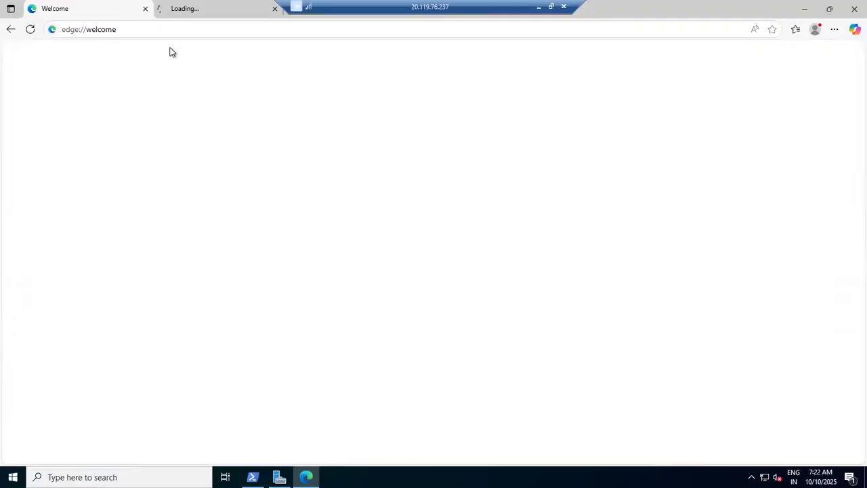
left_click(192, 9)
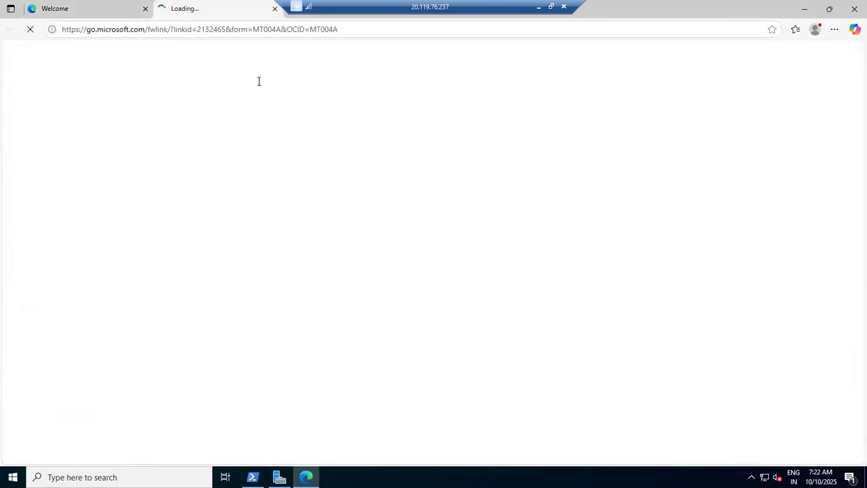
left_click(275, 10)
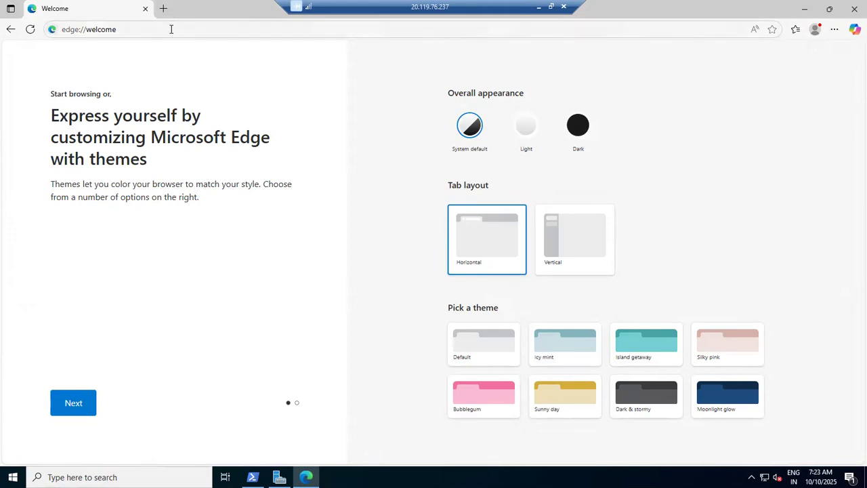
left_click(171, 29)
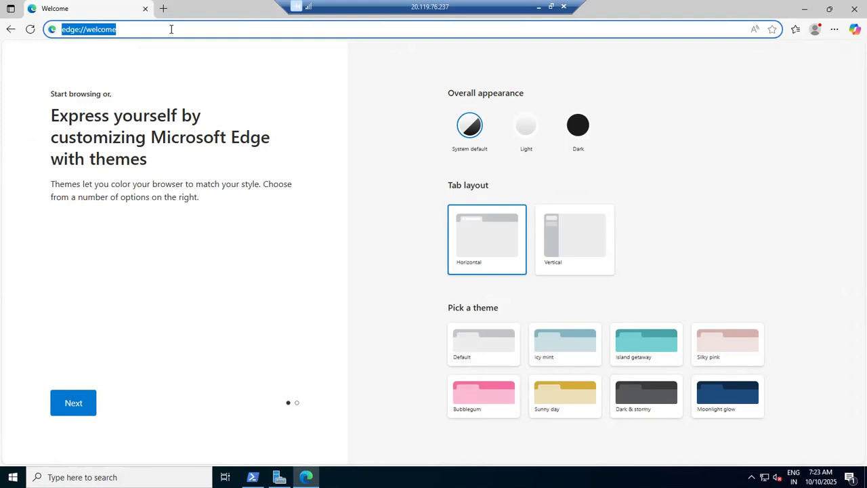
type("h")
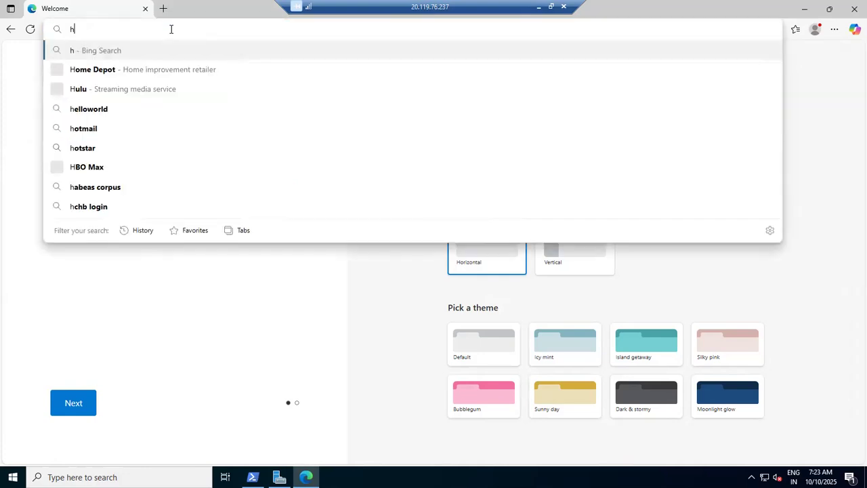
type("ttp:")
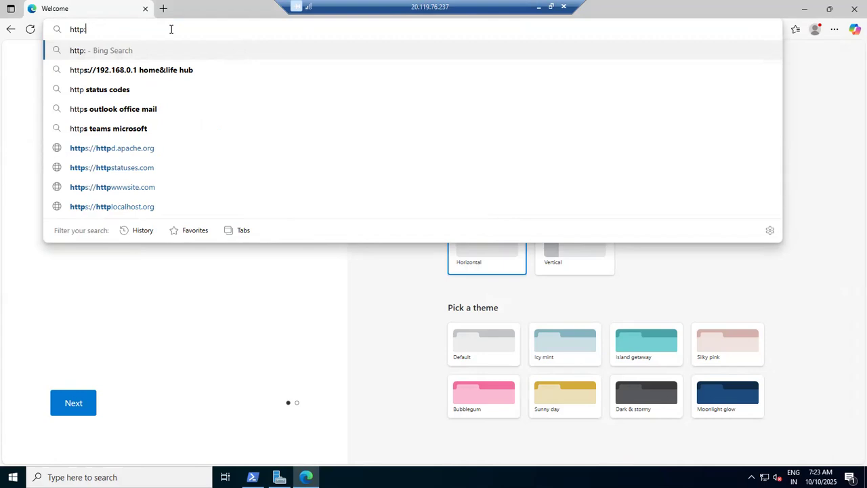
type("//localhost")
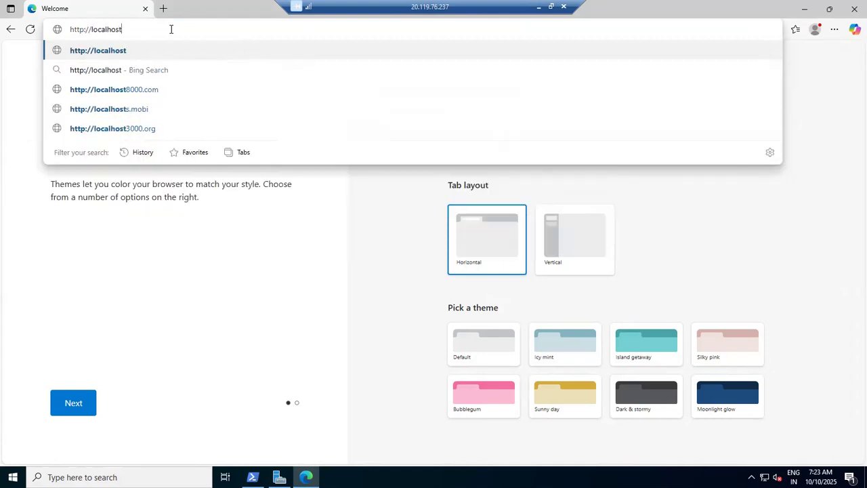
key("Return")
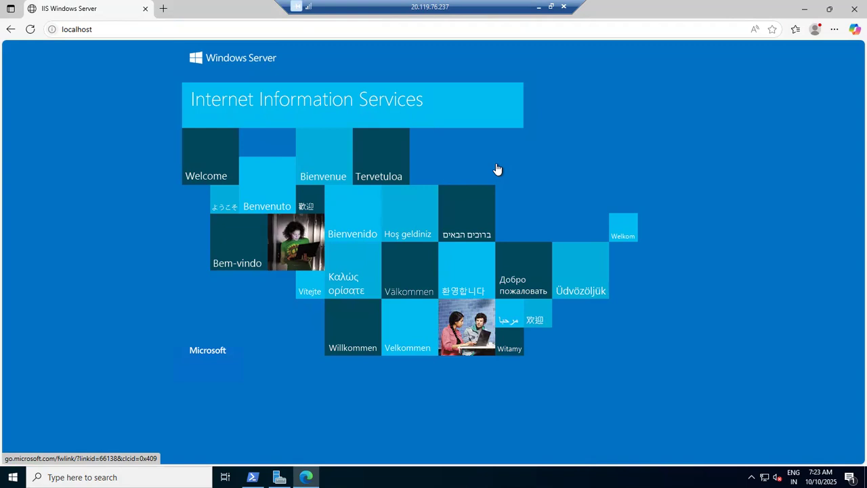
Step: Minimize the RDP session and Teams, maximize a new Chrome window, then return to the Azure VM list
left_click(538, 7)
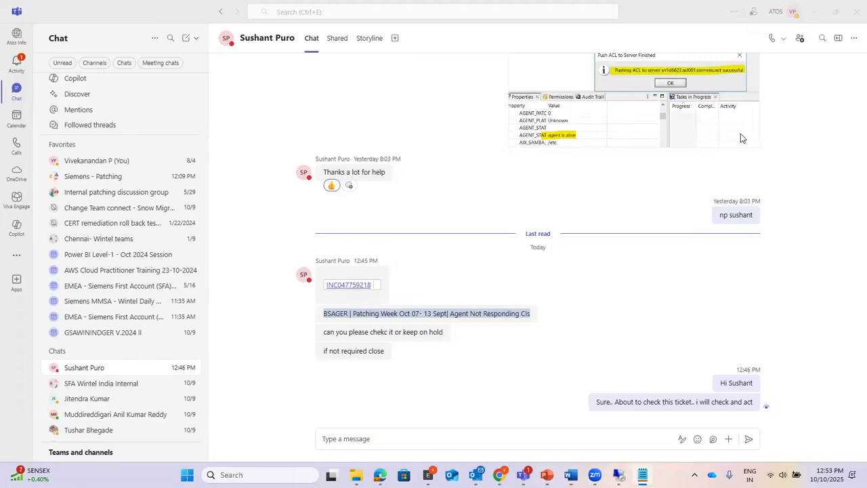
left_click(815, 11)
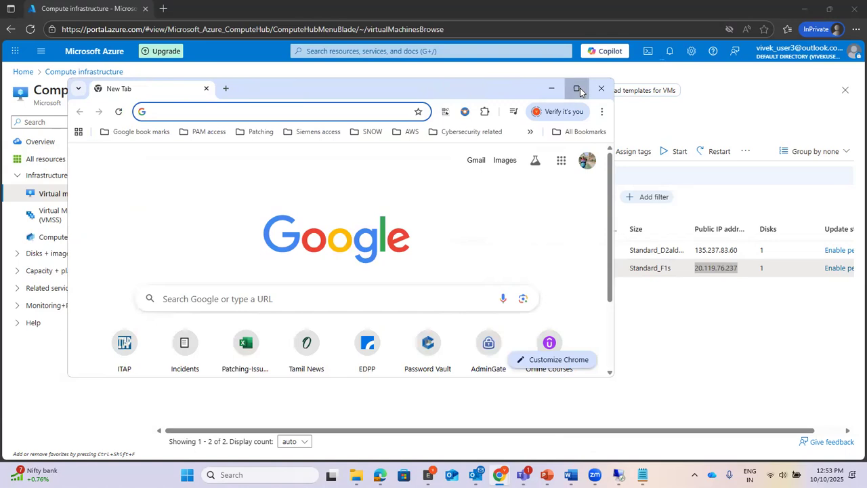
left_click(575, 89)
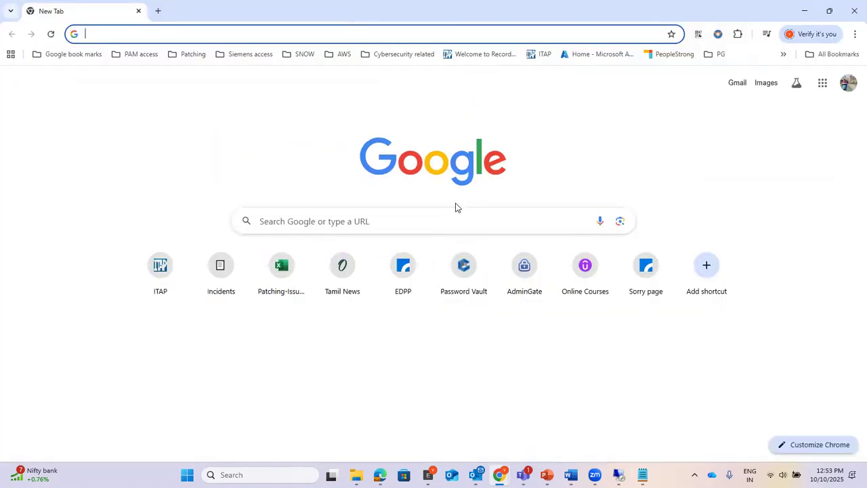
left_click(207, 33)
type("http")
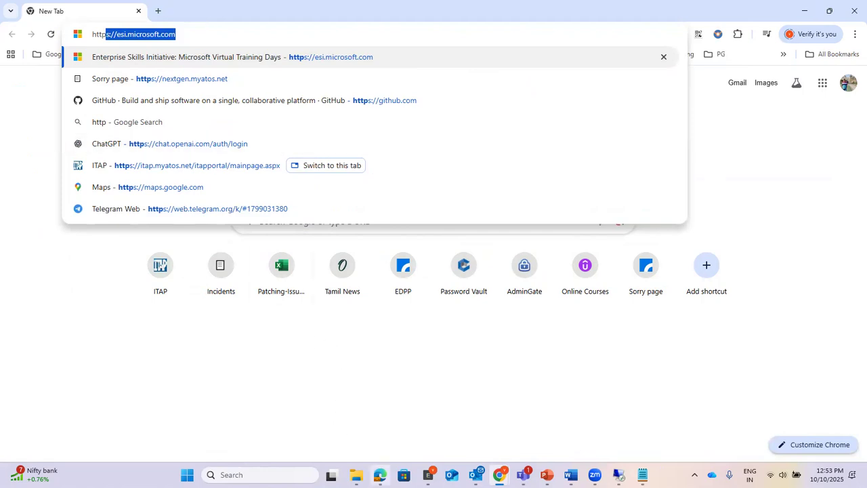
mouse_move(379, 473)
left_click(393, 435)
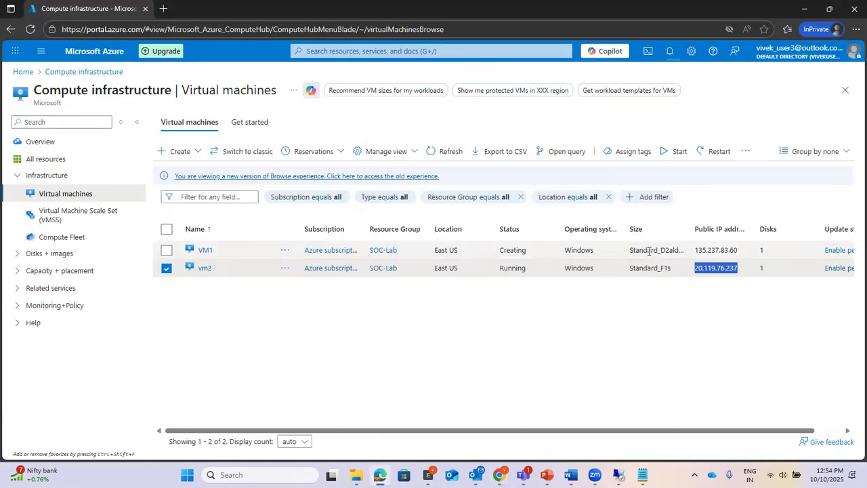
Step: Copy vm2's public IP 20.119.76.237, load it in Chrome, then return to the Azure VM list
right_click(719, 269)
left_click(720, 278)
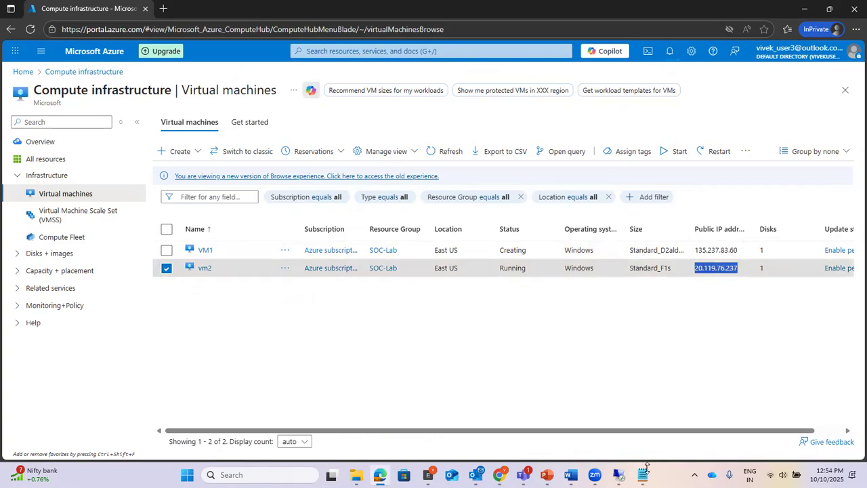
left_click(499, 475)
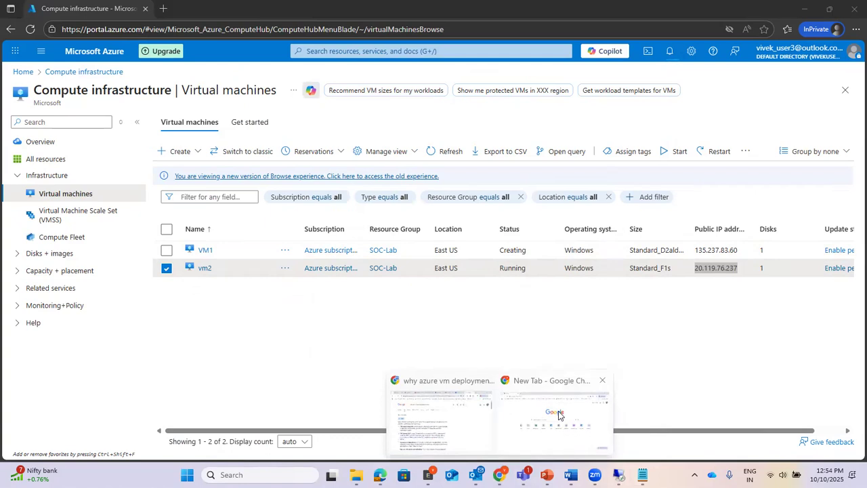
left_click(560, 415)
left_click_drag(210, 35, 27, 34)
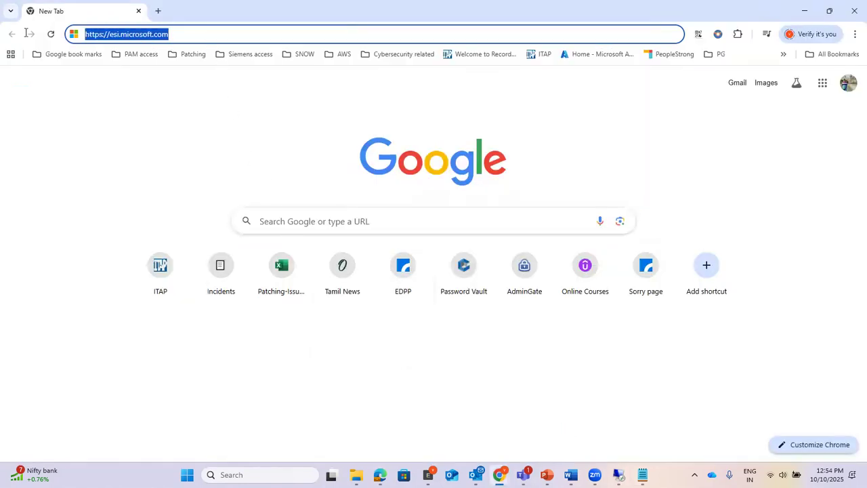
key("ctrl+v")
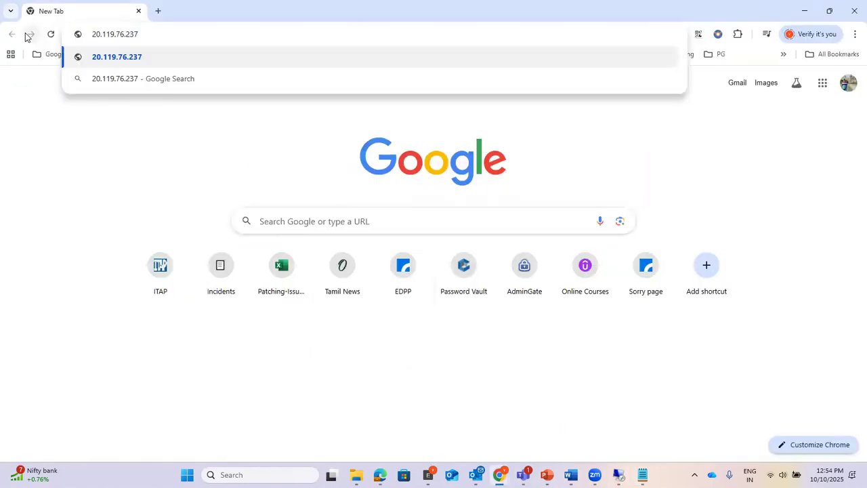
key("Return")
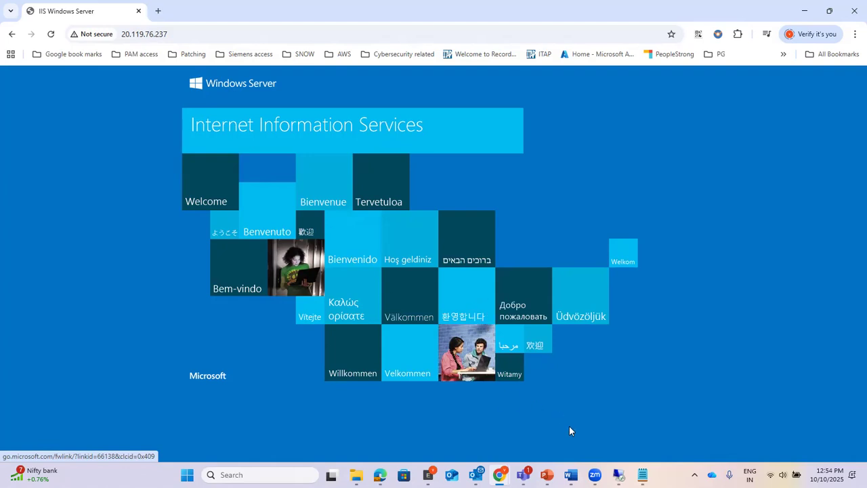
mouse_move(380, 474)
left_click(393, 435)
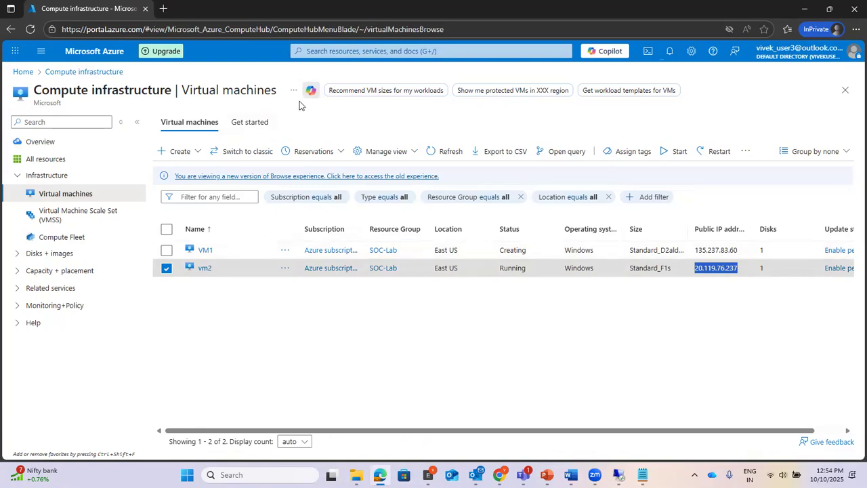
Step: Go to Network security groups, open NSG1, and open its 'allow' inbound rule
left_click(334, 50)
left_click(380, 230)
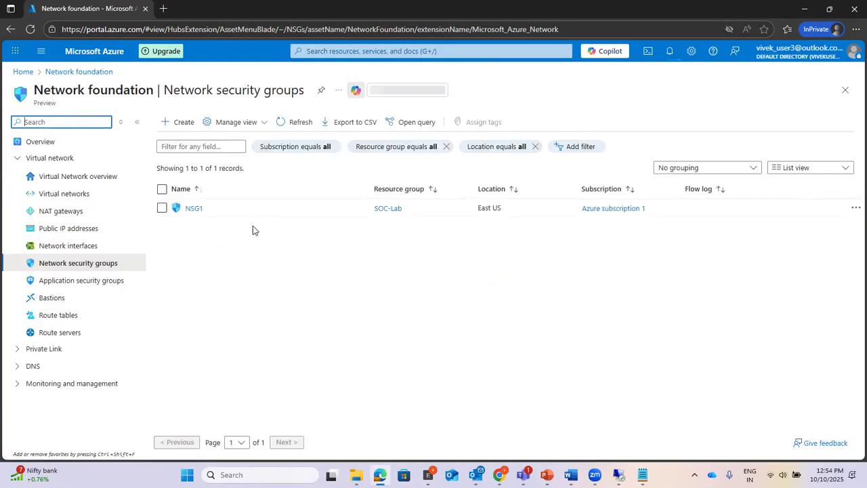
left_click(193, 208)
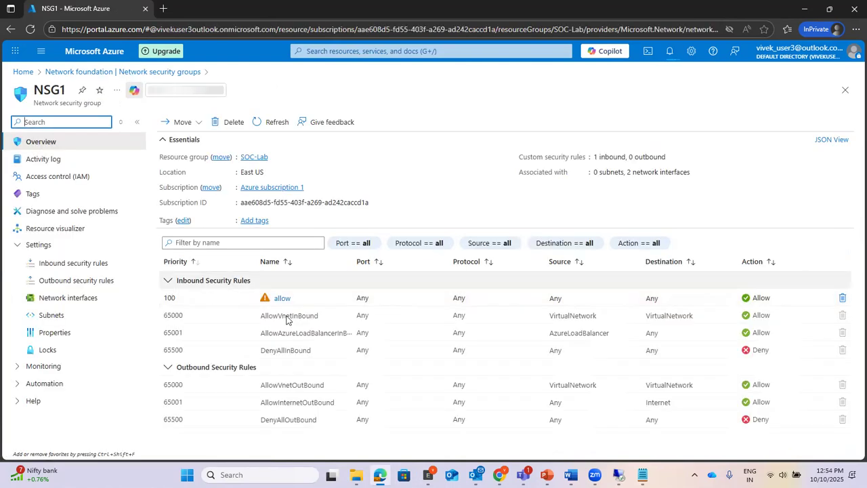
left_click(281, 299)
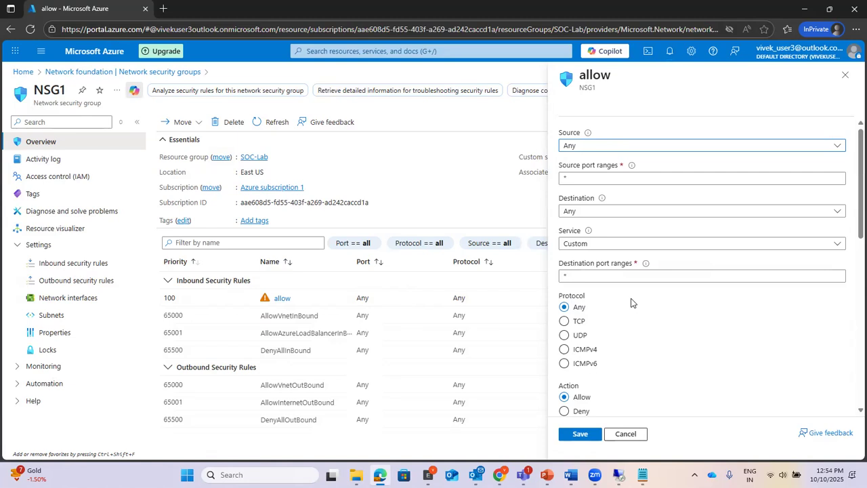
Step: Scroll through the allow rule's port-exposure warnings, then cancel the pane without saving
mouse_move(619, 474)
scroll(675, 328, "down", 3)
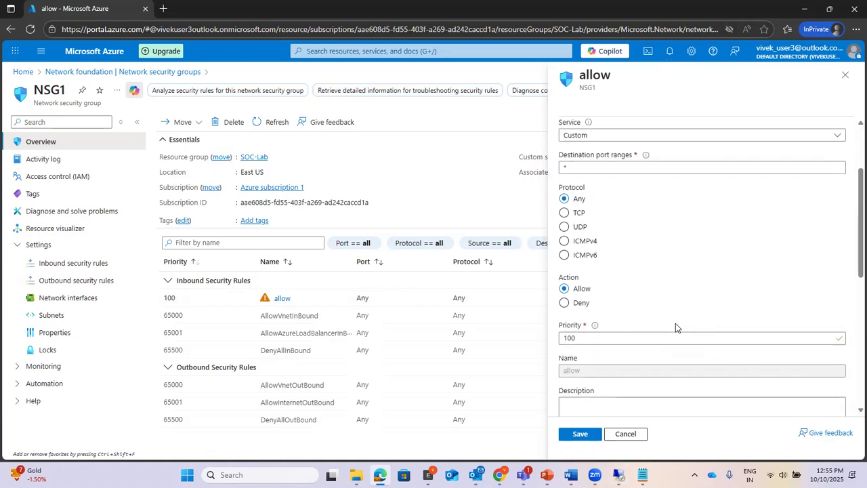
scroll(675, 325, "down", 3)
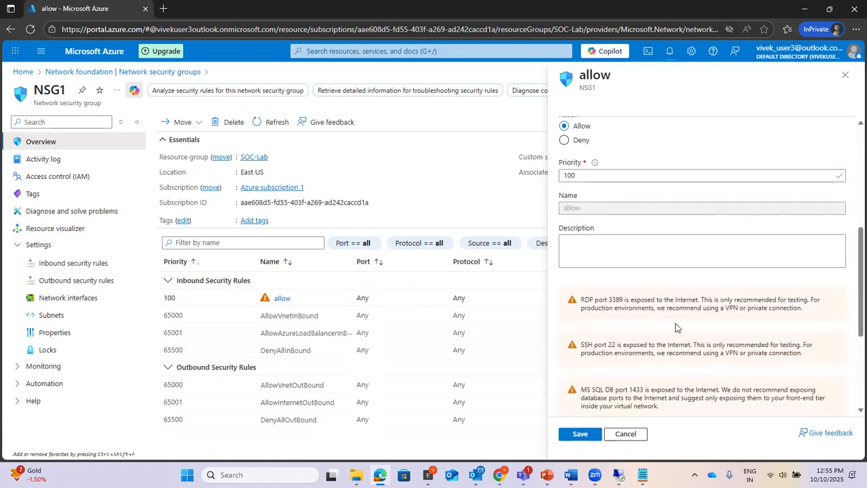
scroll(676, 328, "down", 3)
scroll(668, 305, "up", 2)
scroll(658, 281, "down", 3)
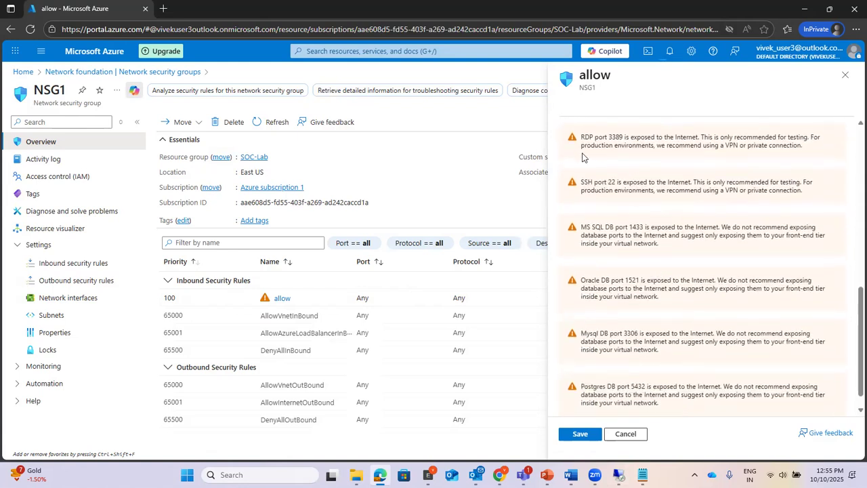
scroll(612, 239, "down", 1)
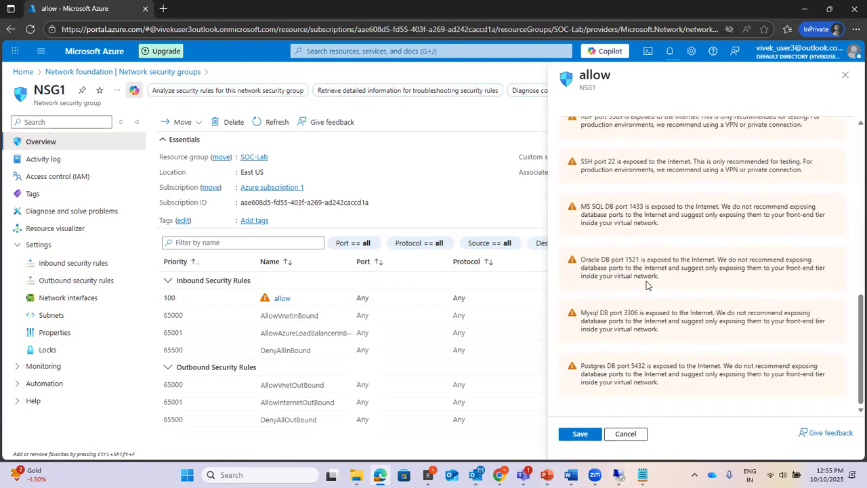
scroll(646, 285, "up", 7)
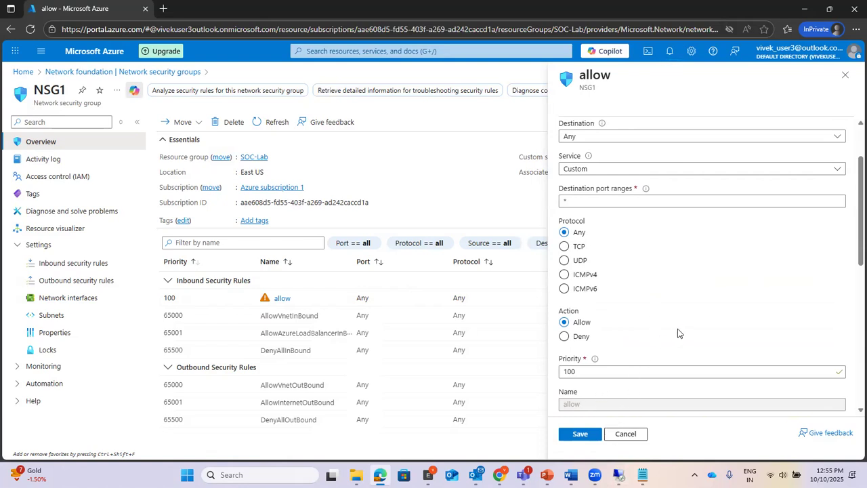
left_click(625, 437)
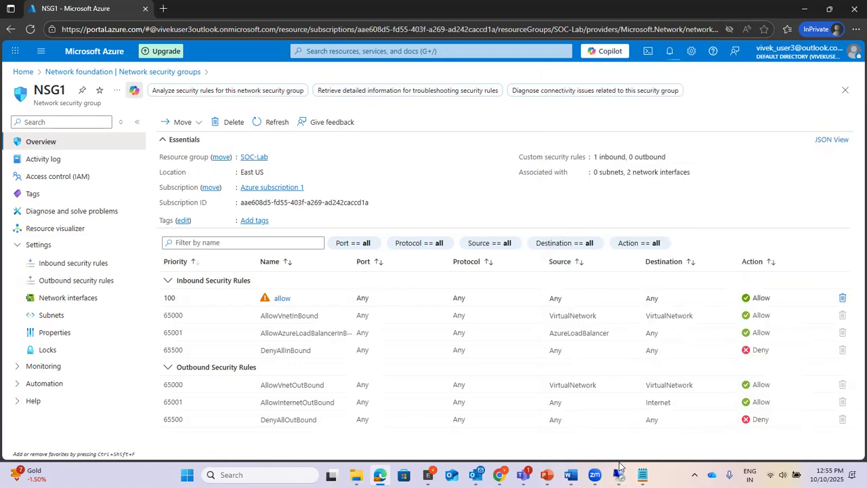
Step: Sign out of vm2's remote session by running logoff from the server's search
left_click(619, 475)
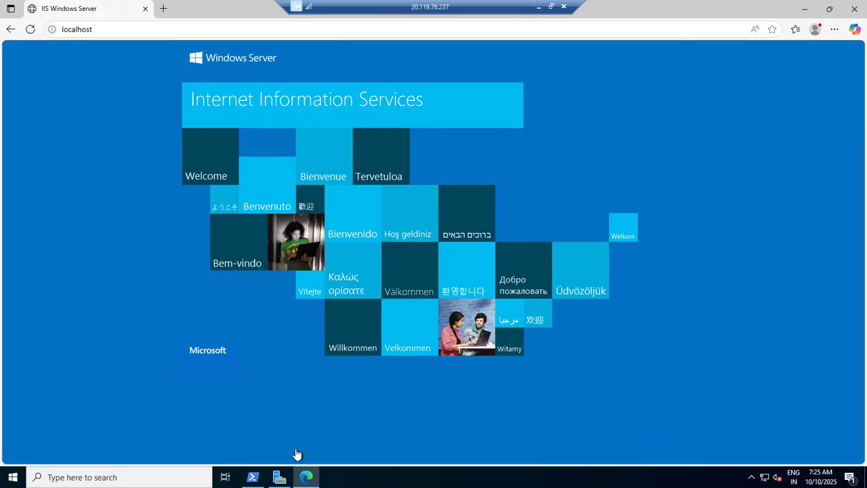
left_click(81, 477)
type("logoff")
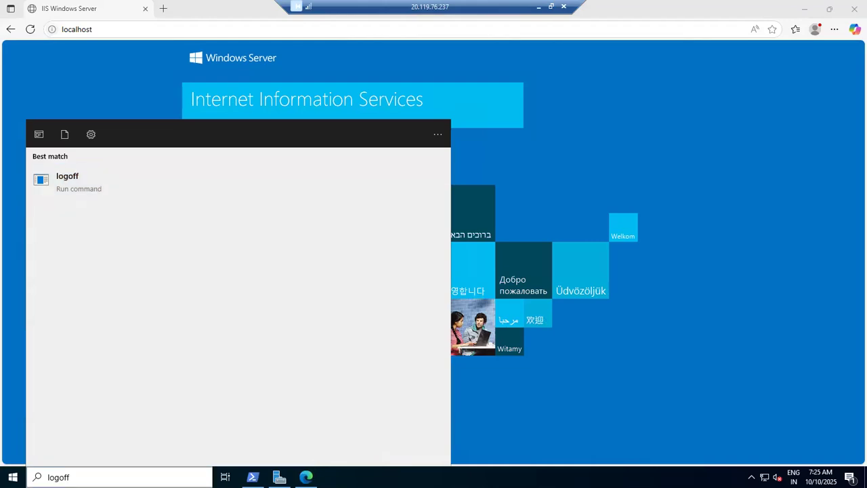
key("Return")
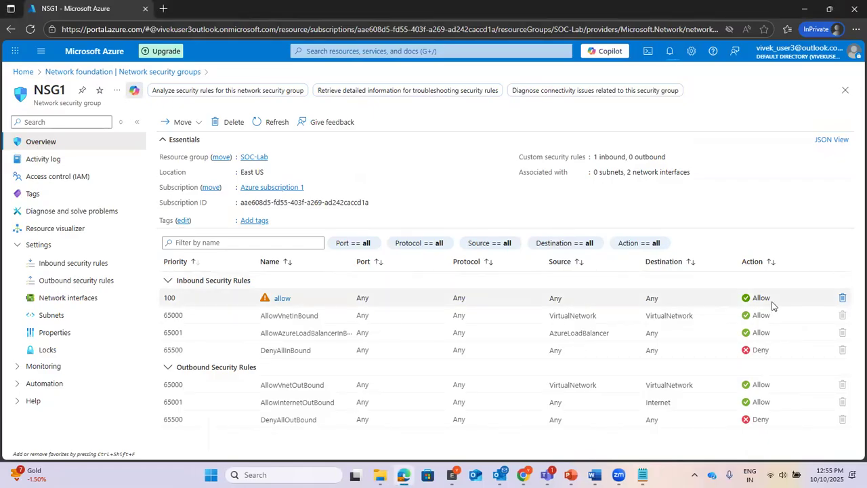
Step: Delete NSG1's 'allow' inbound rule and confirm with Yes
left_click(843, 299)
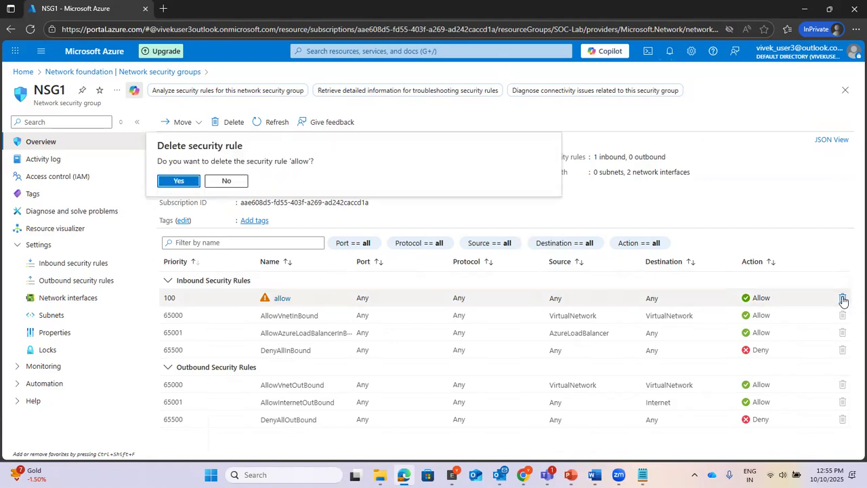
left_click(179, 181)
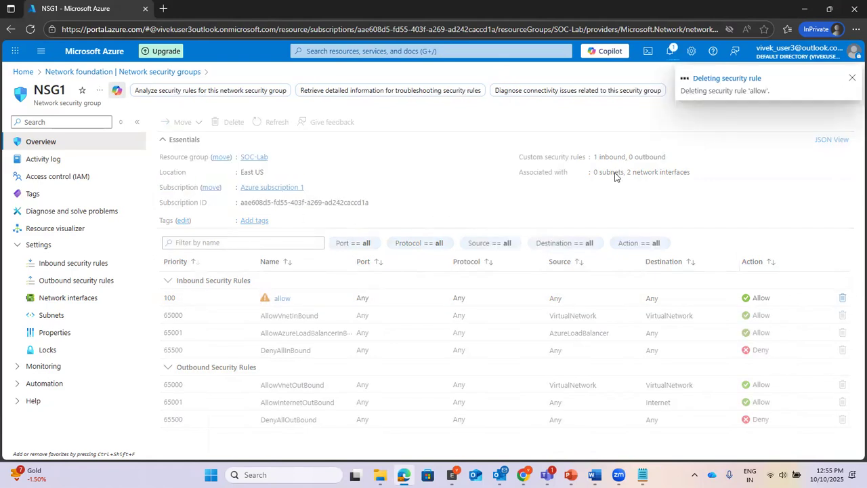